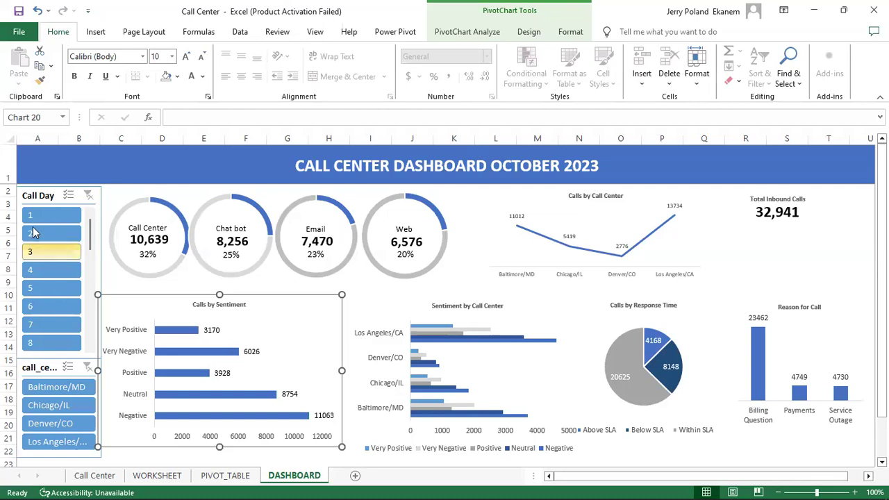
Filter the dashboard to call day 16 and the Baltimore/MD call center, and clear both slicer filters.
left_click_drag(91, 238, 91, 278)
left_click(39, 273)
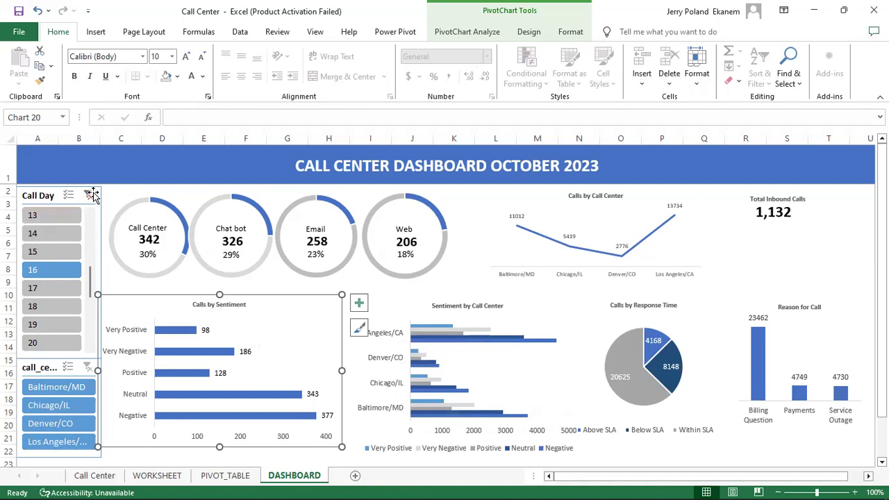
left_click(59, 390)
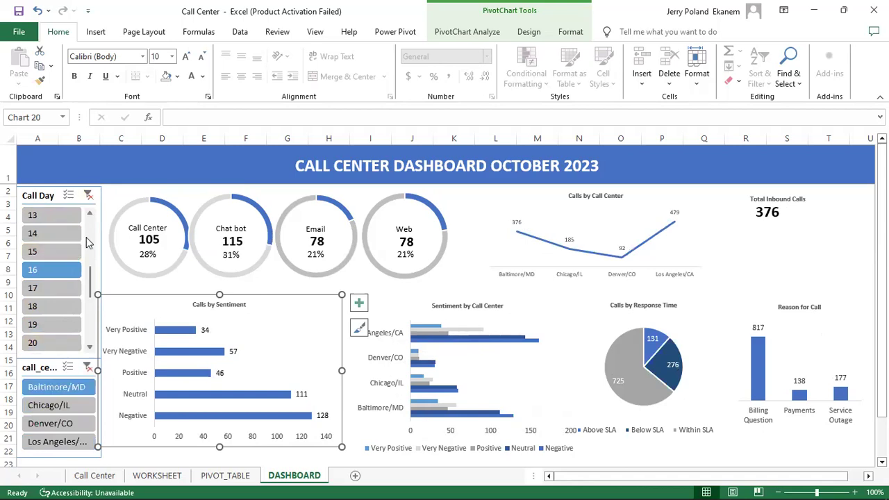
left_click(92, 198)
left_click(87, 368)
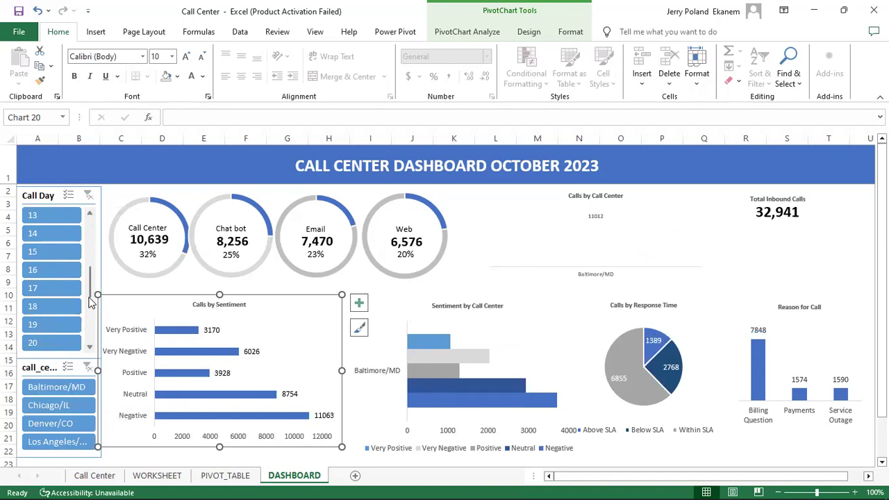
Filter the dashboard to call day 22 and clear the Call Day filter.
left_click(110, 270, "ctrl")
left_click(164, 277)
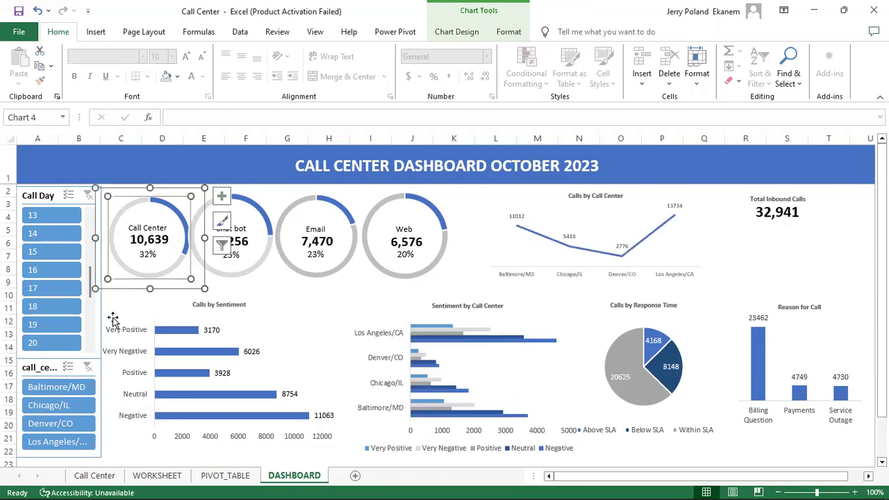
scroll(92, 334, "down", 3)
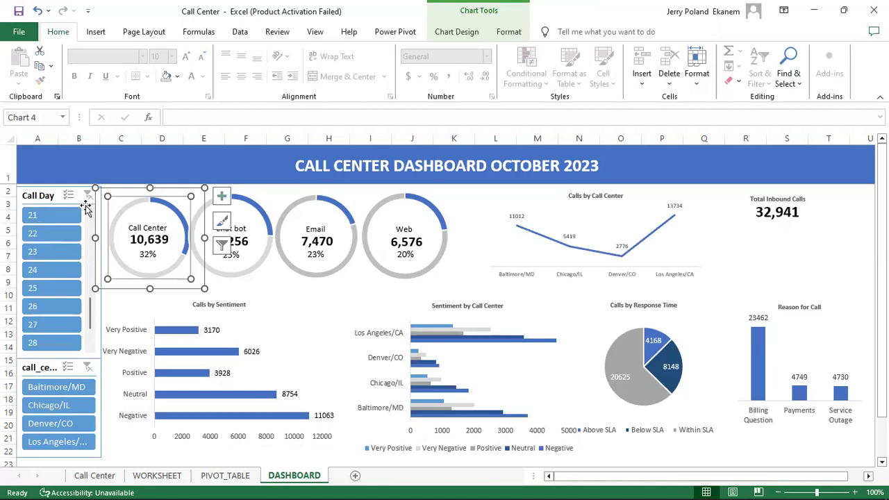
left_click(45, 235)
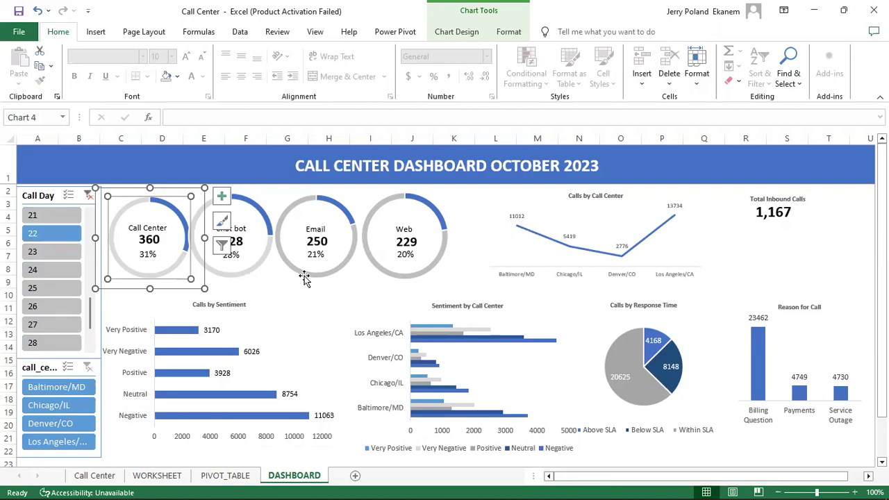
left_click(327, 310)
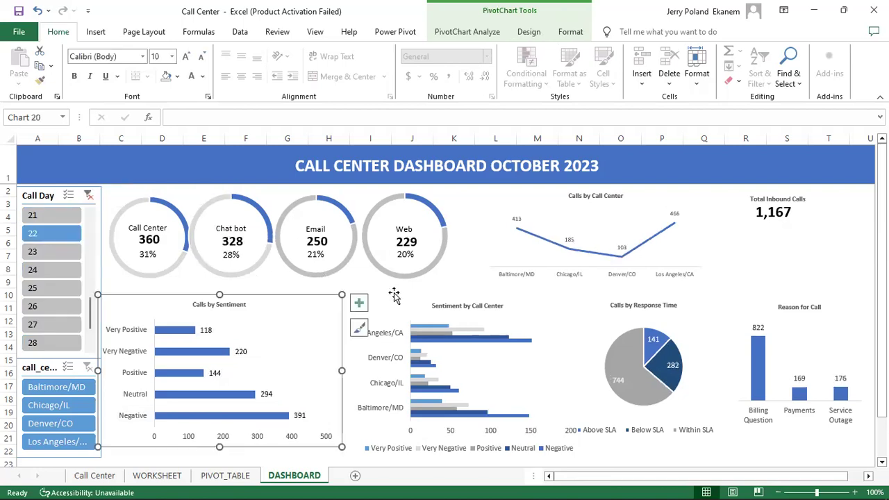
left_click(393, 293)
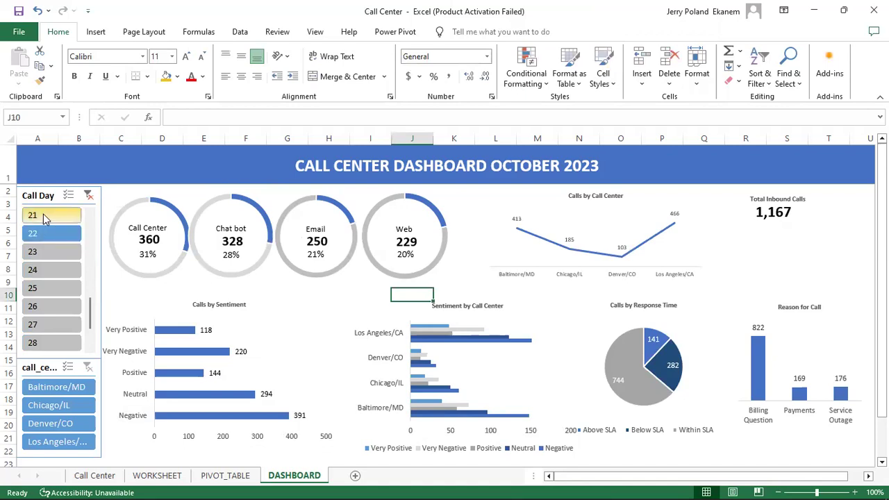
left_click(88, 196)
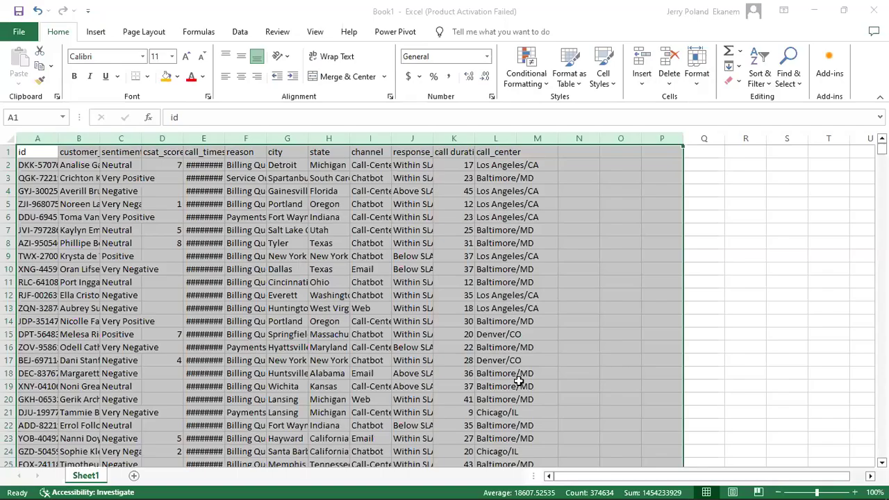
AutoFit the widths of columns A through M in the Book1 data sheet.
left_click(520, 384)
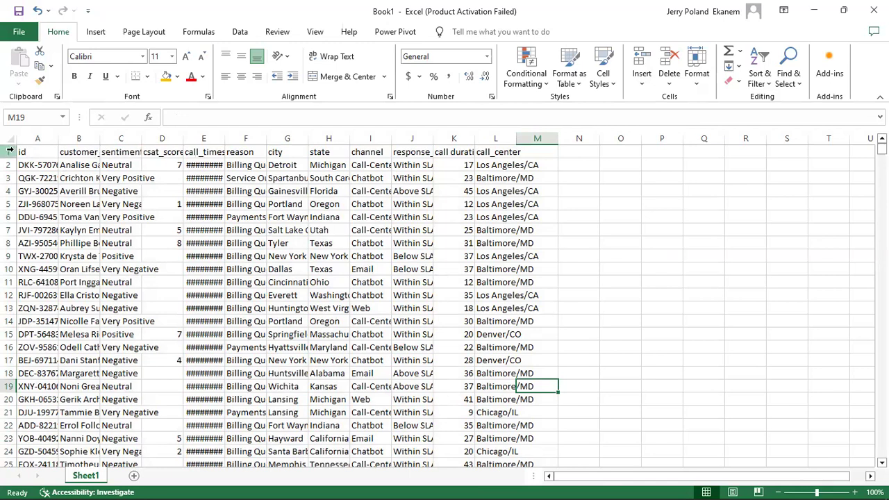
left_click_drag(29, 133, 555, 141)
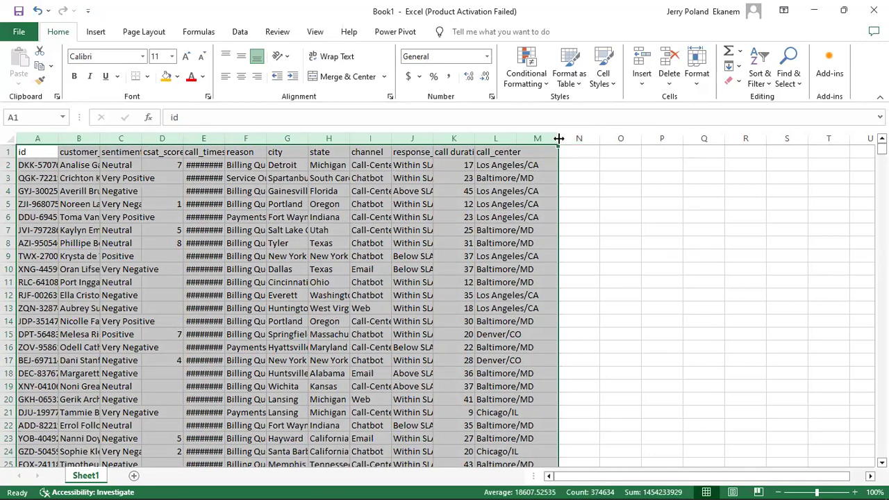
double_click(558, 138)
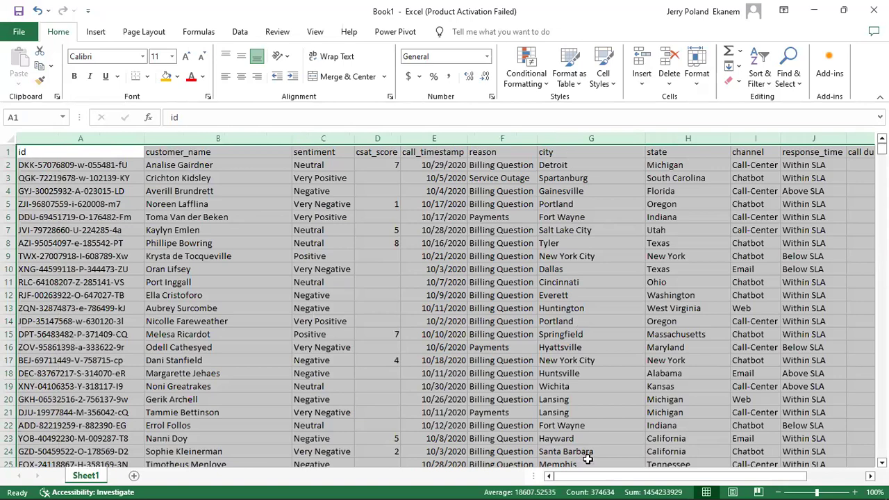
Examine the call data's columns from id to call_center and check how far its rows extend.
mouse_move(591, 479)
left_mouse_down()
mouse_move(641, 479)
mouse_move(582, 476)
left_mouse_up()
scroll(247, 345, "left", 3)
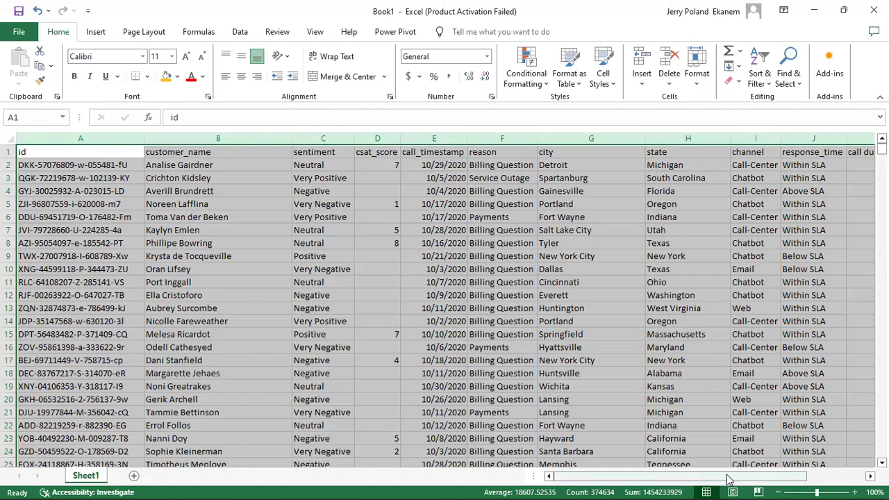
left_click_drag(728, 480, 760, 480)
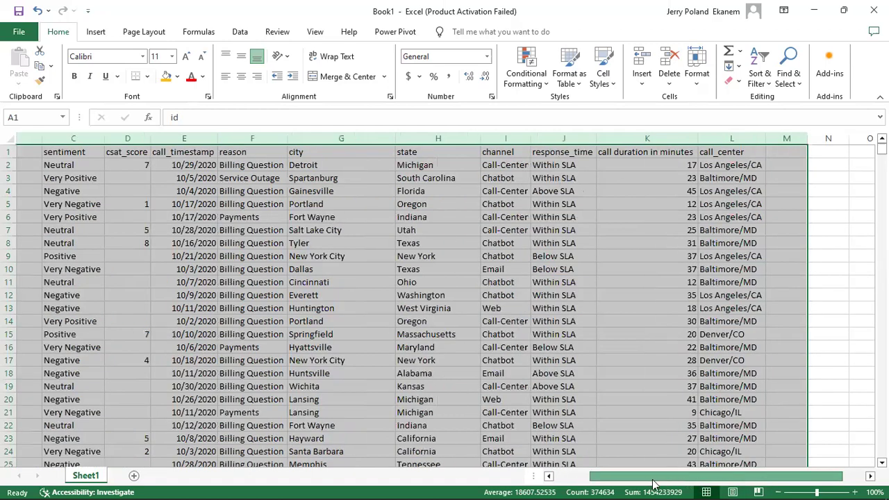
left_click_drag(653, 484, 621, 484)
left_click(55, 150)
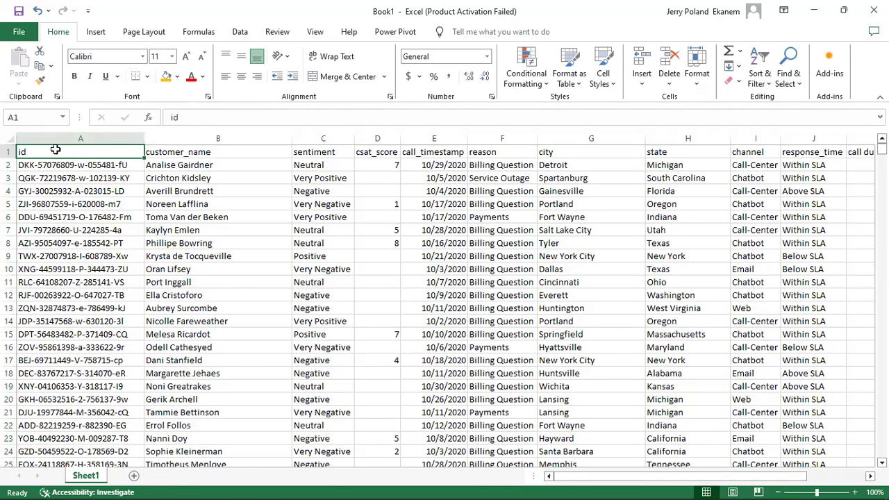
key("ctrl+Down")
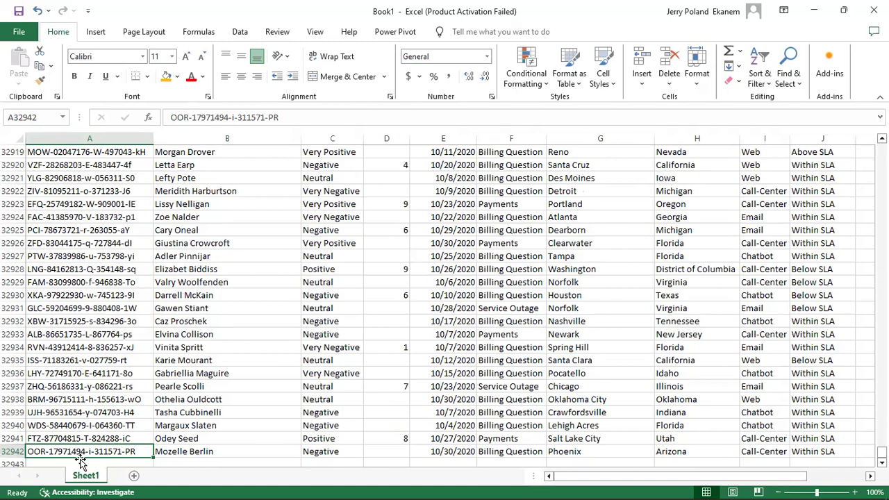
key("ctrl+Home")
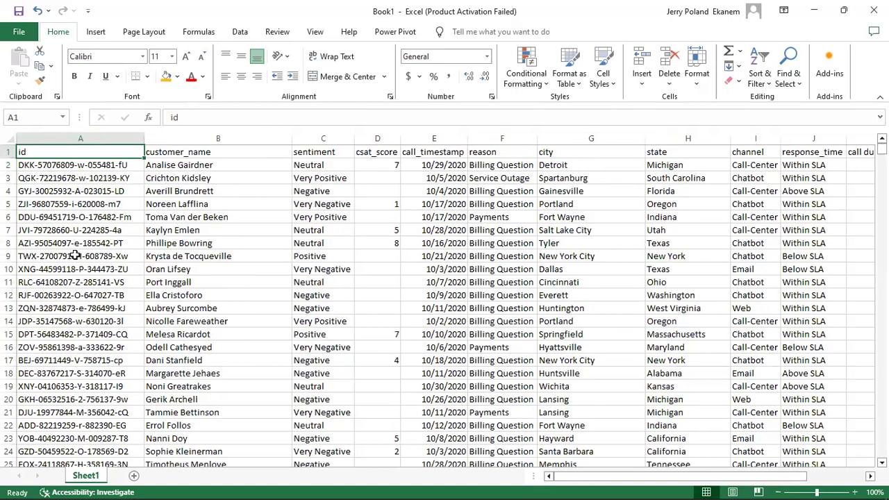
left_click(102, 218)
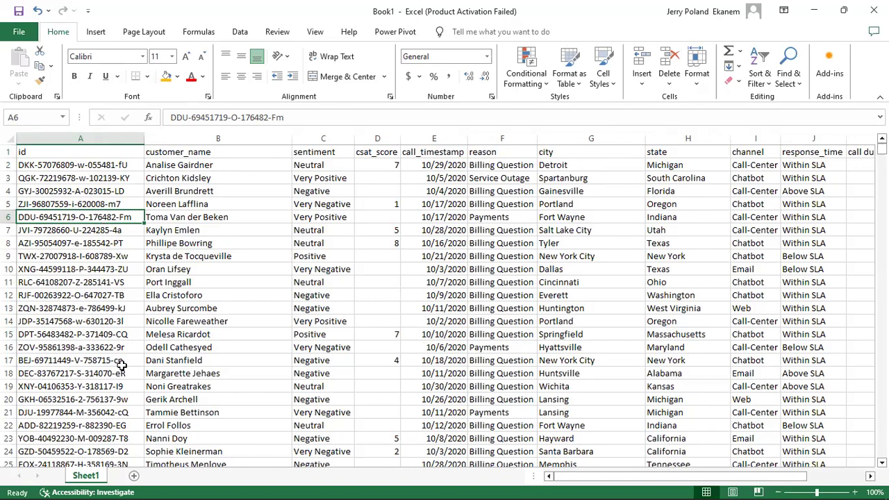
Rename Sheet1 as DATASET.
double_click(86, 477)
type("D")
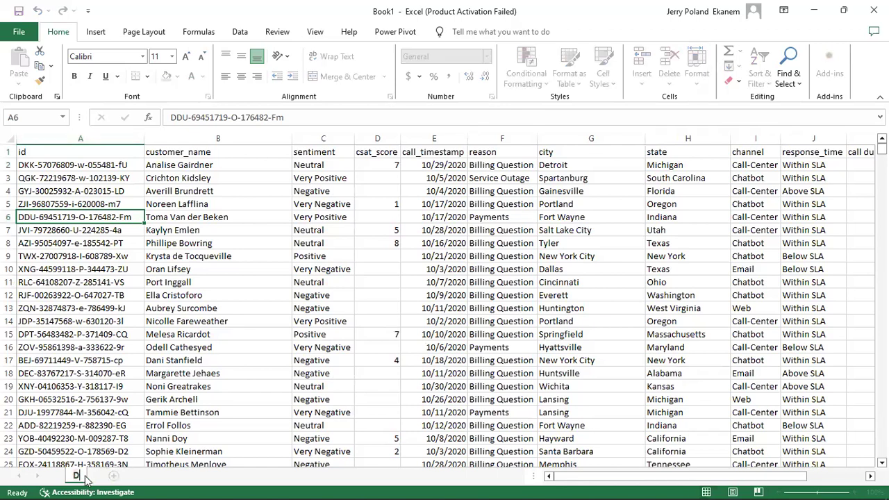
type("ATA")
type("SET")
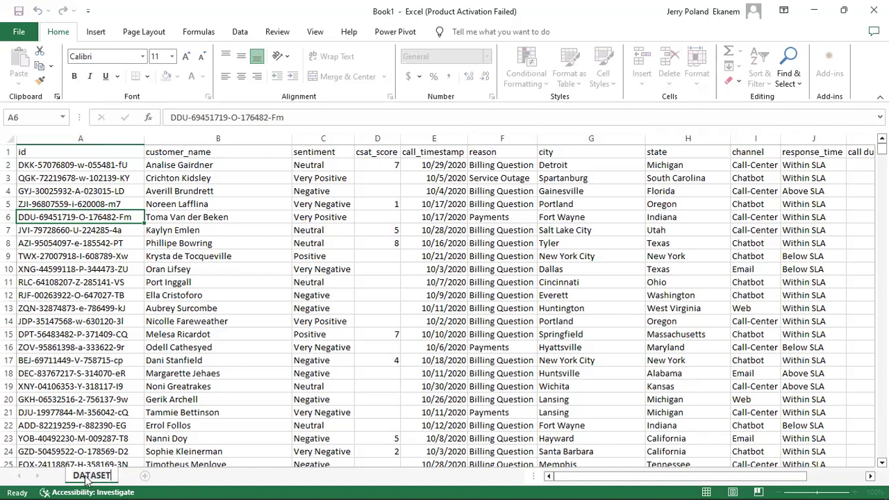
key("Return")
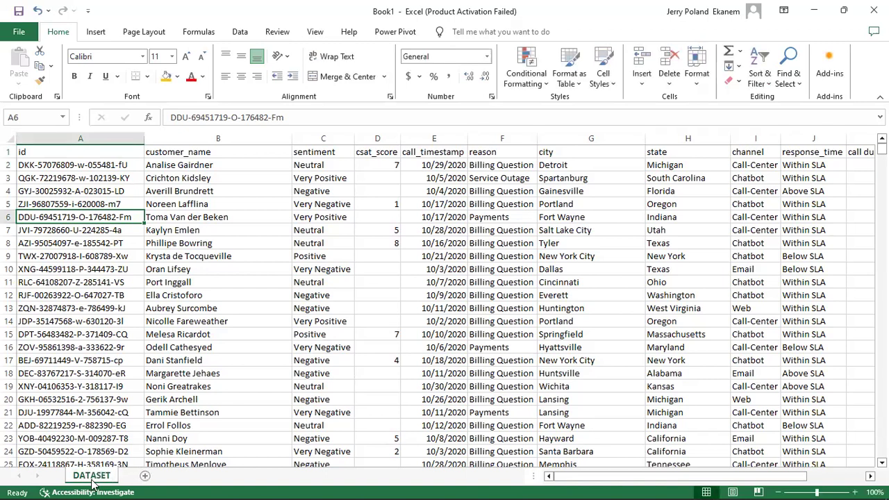
Create a copy of the DATASET sheet at the end of the workbook.
right_click(93, 478)
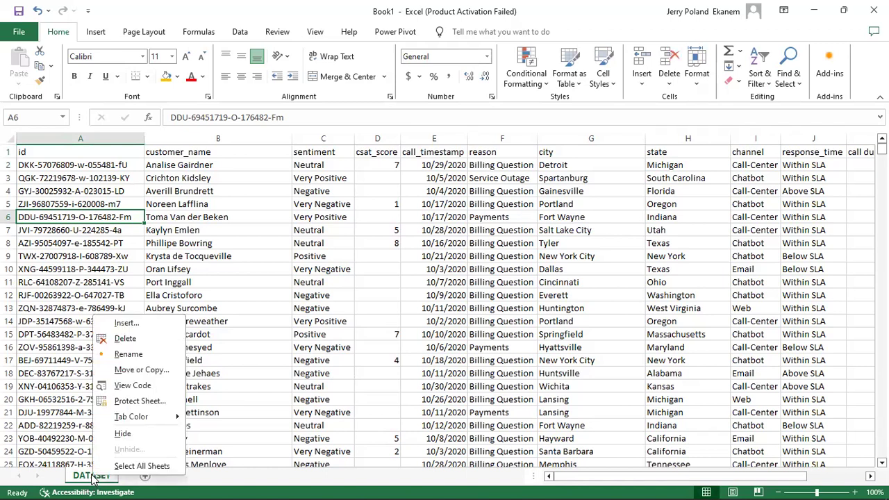
left_click(143, 373)
left_click(83, 375)
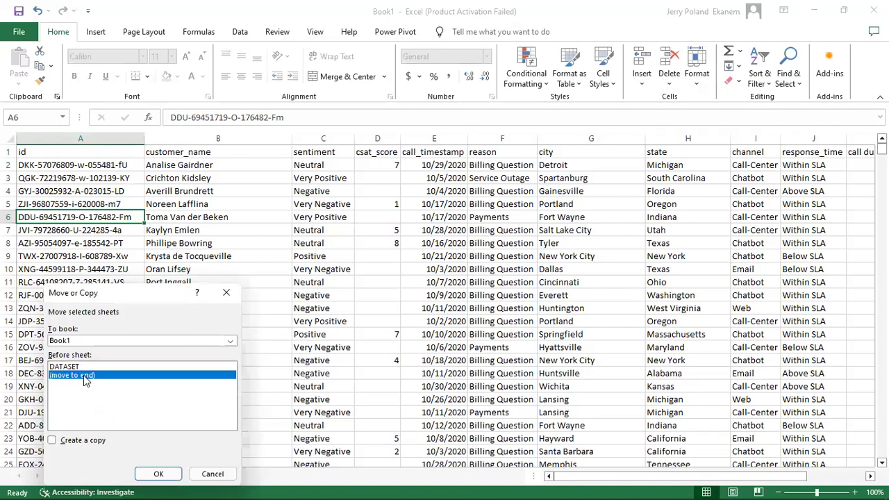
left_click(54, 446)
left_click(52, 442)
left_click(158, 477)
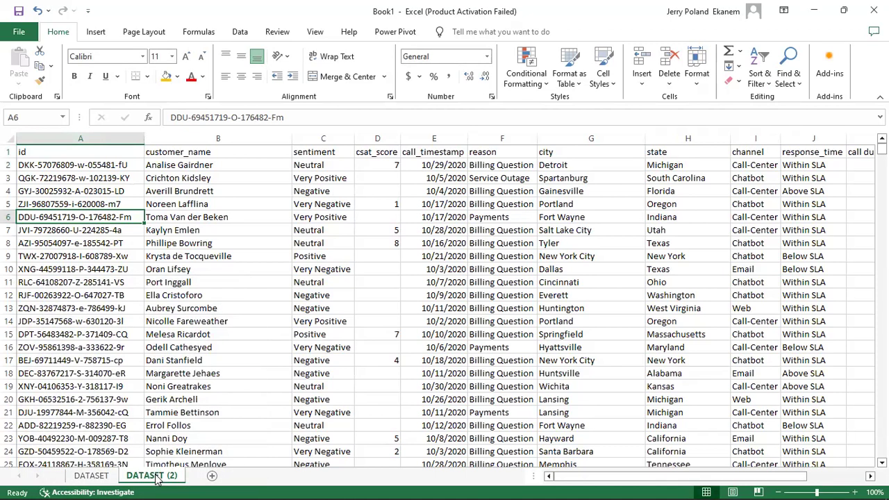
Rename the copied sheet as WORKSHEET.
double_click(148, 477)
type("WORK")
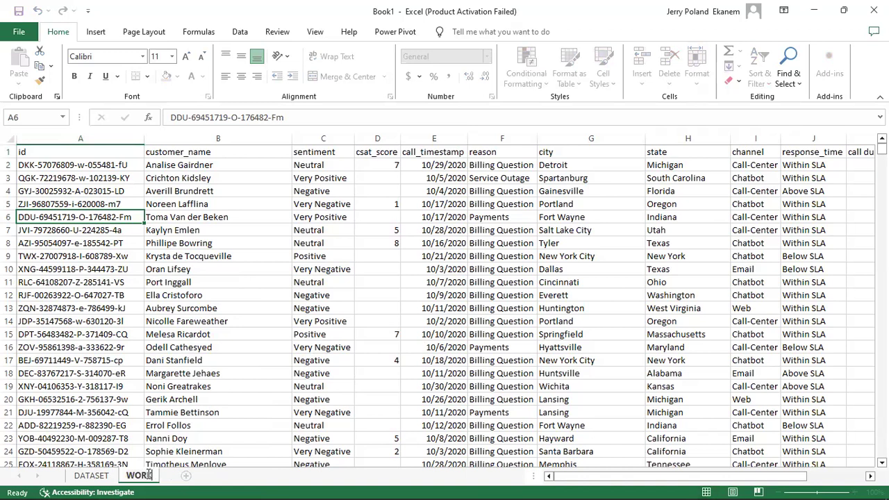
type("SHEET")
left_click(210, 431)
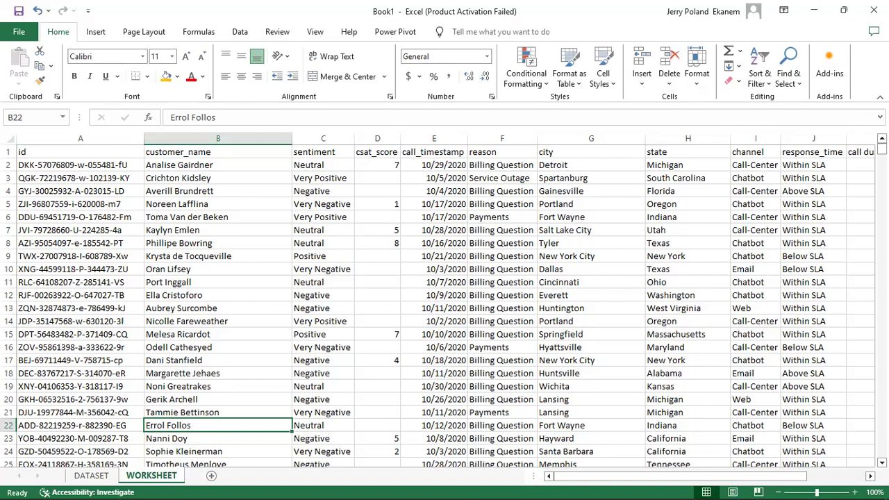
Format header row 1 of WORKSHEET with the Accent4 cell style and a bold black font.
left_click(10, 151)
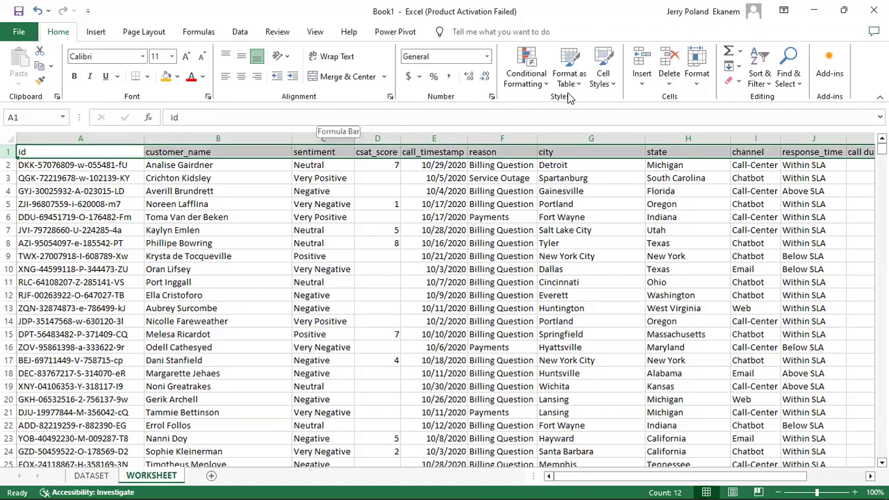
left_click(611, 87)
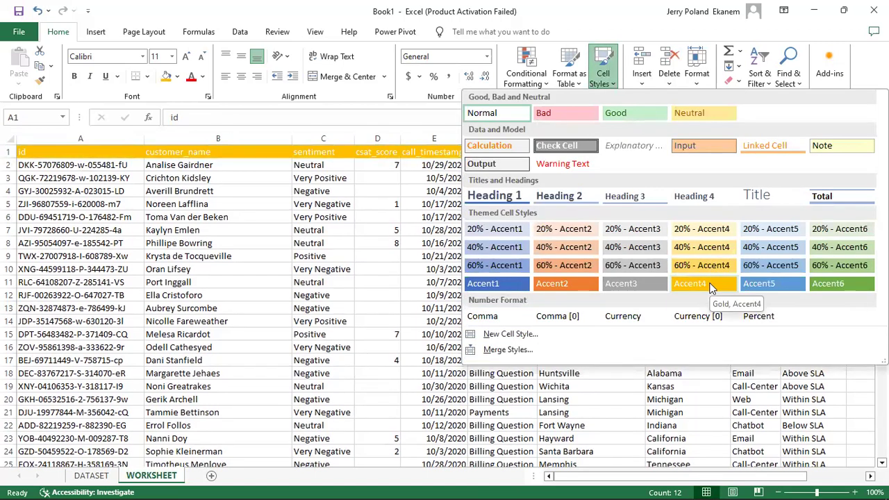
left_click(701, 285)
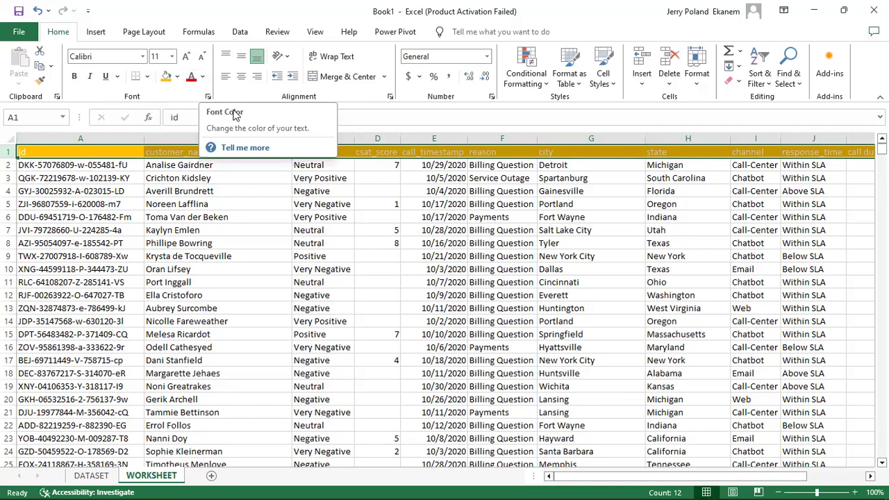
left_click(203, 77)
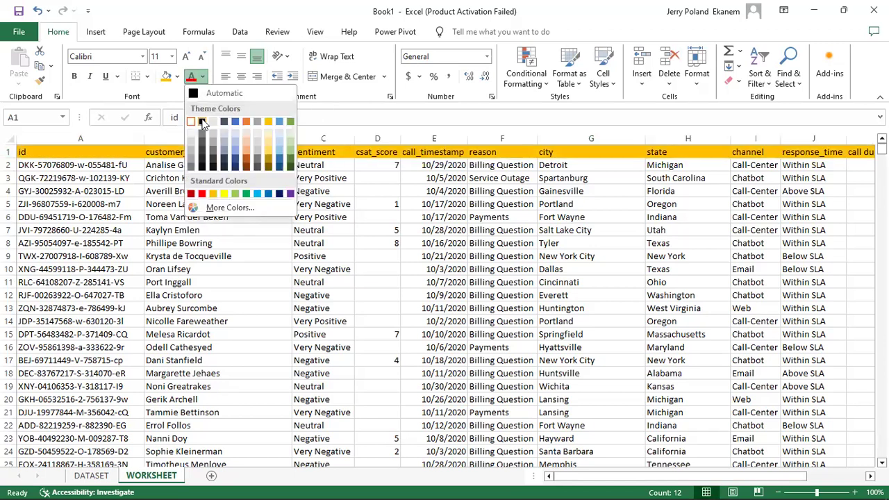
left_click(202, 123)
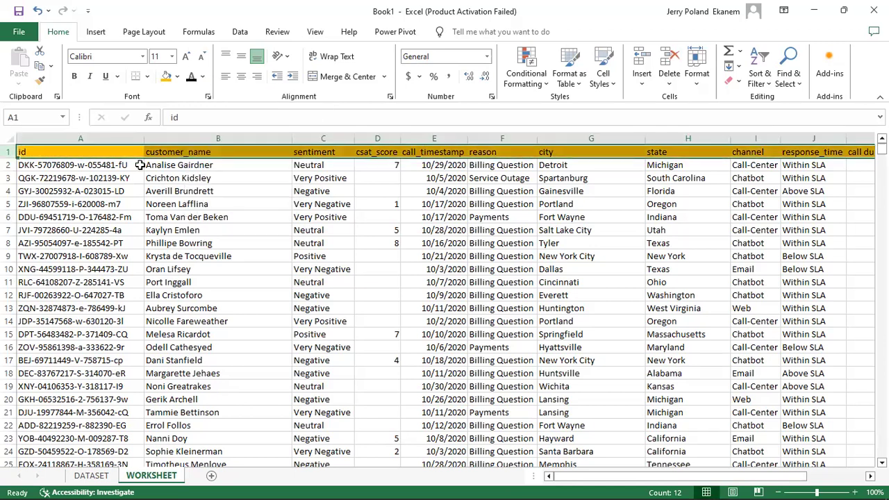
key("ctrl+b")
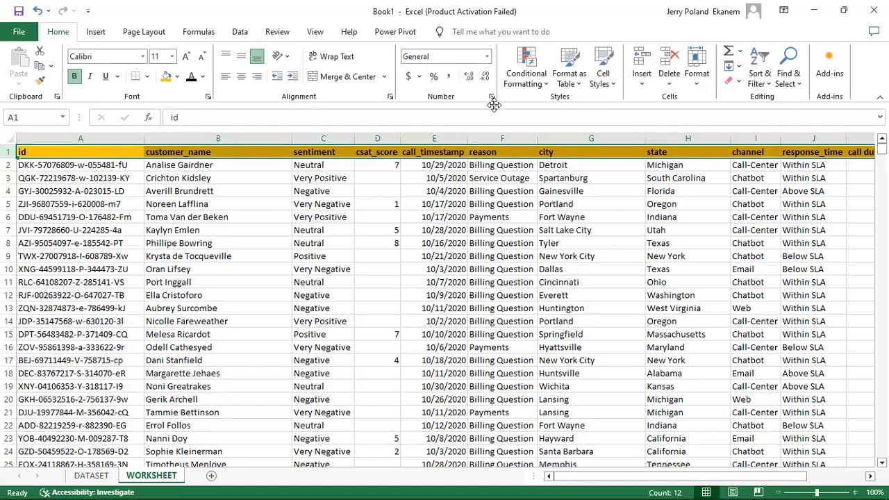
Freeze the top row of WORKSHEET.
left_click(315, 32)
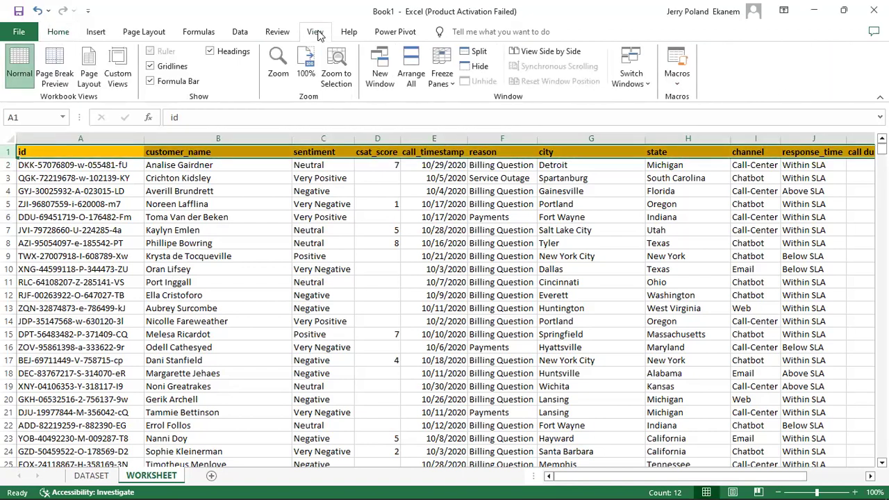
left_click(452, 87)
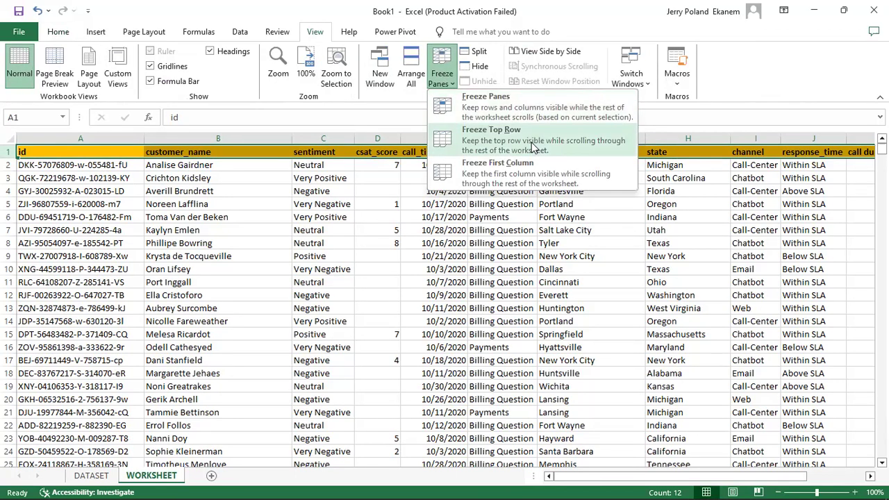
left_click(285, 217)
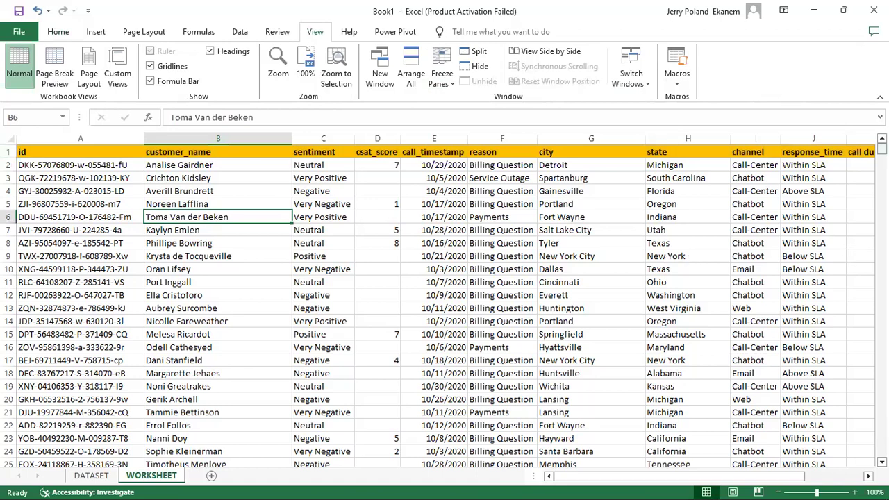
Apply the Number format to the whole csat_score column of WORKSHEET.
mouse_move(883, 149)
left_mouse_down()
mouse_move(882, 248)
mouse_move(882, 145)
left_mouse_up()
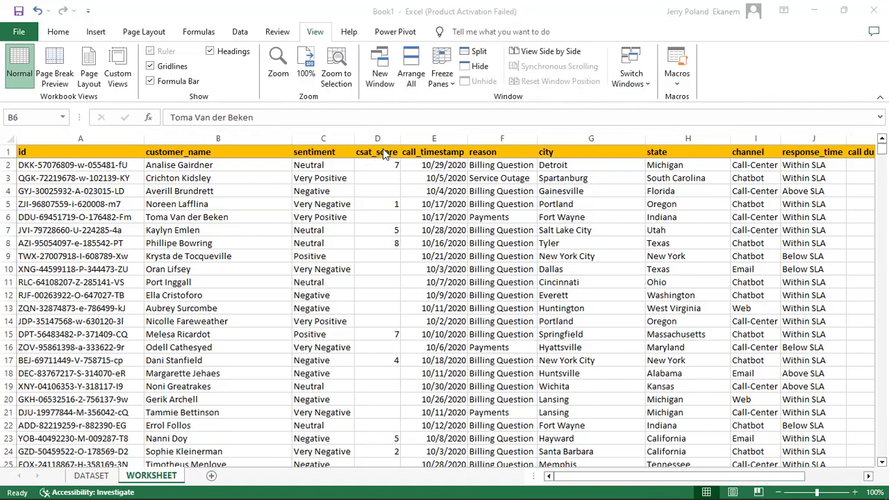
left_click(377, 152)
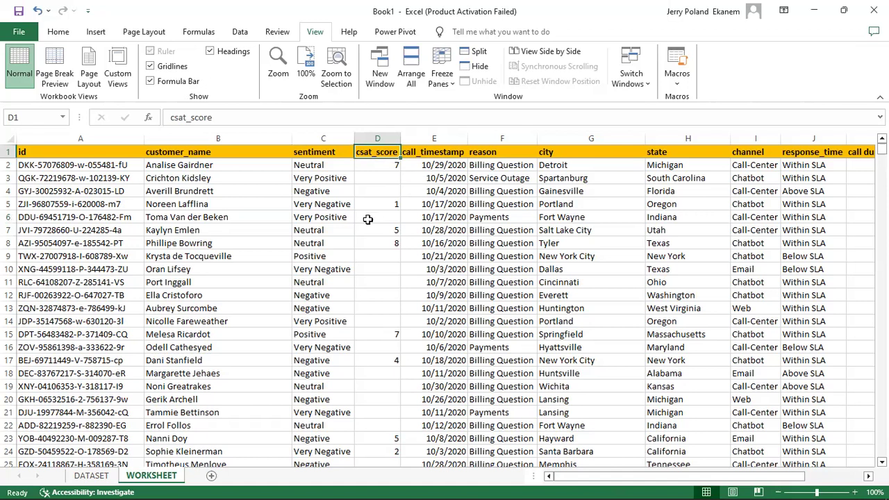
left_click(380, 179)
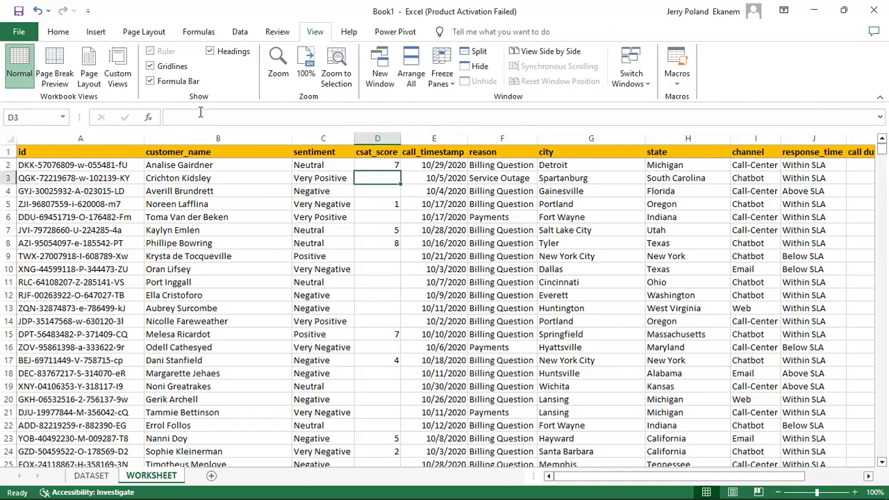
left_click(62, 33)
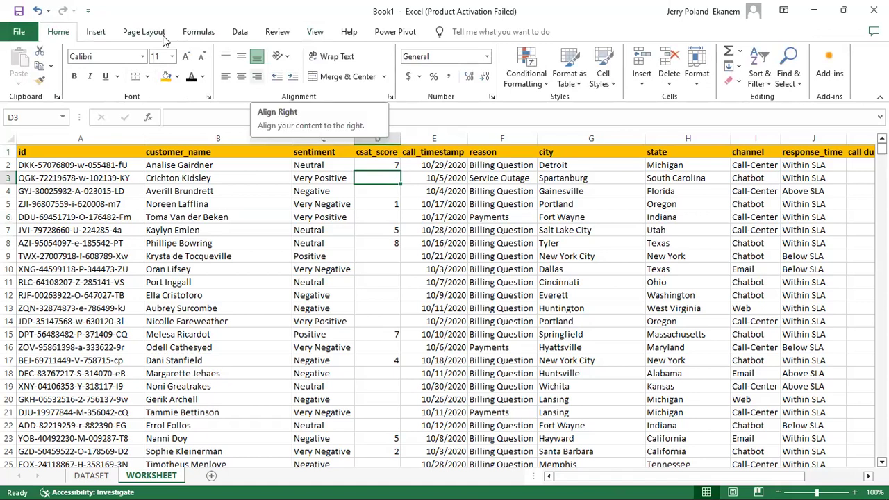
left_click(382, 165)
type("7")
key("ctrl+Return")
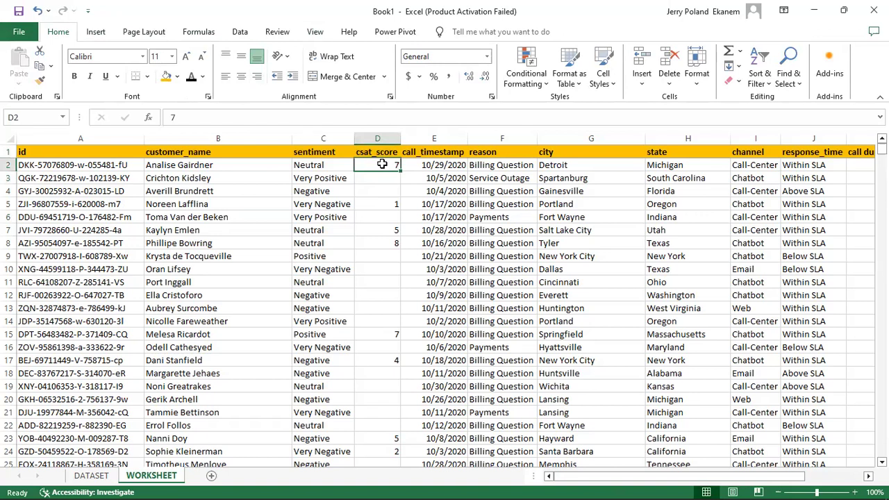
left_click(378, 135)
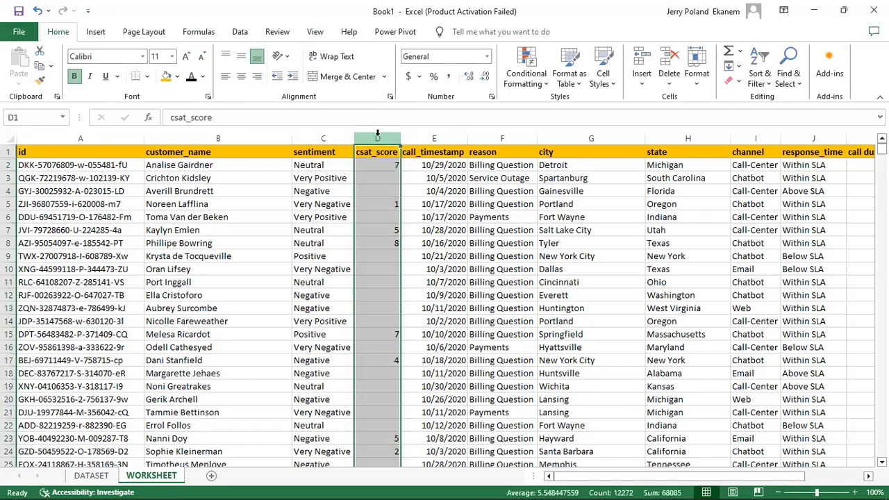
left_click(489, 57)
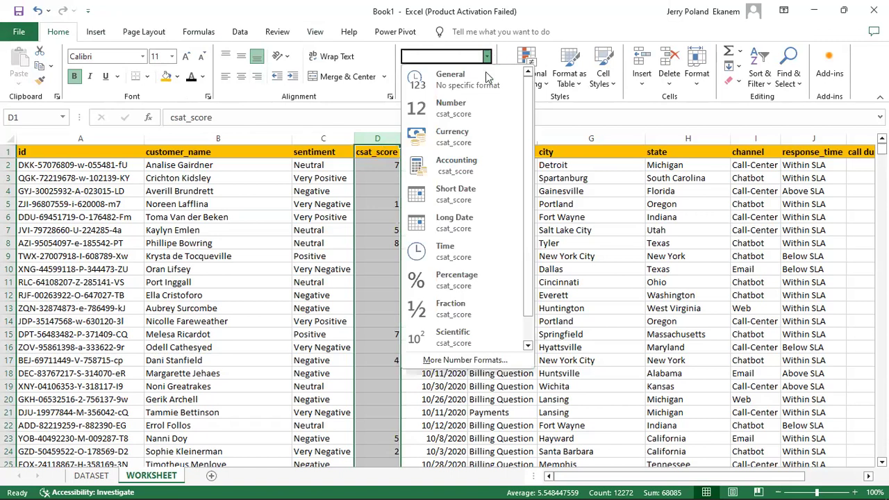
left_click(477, 113)
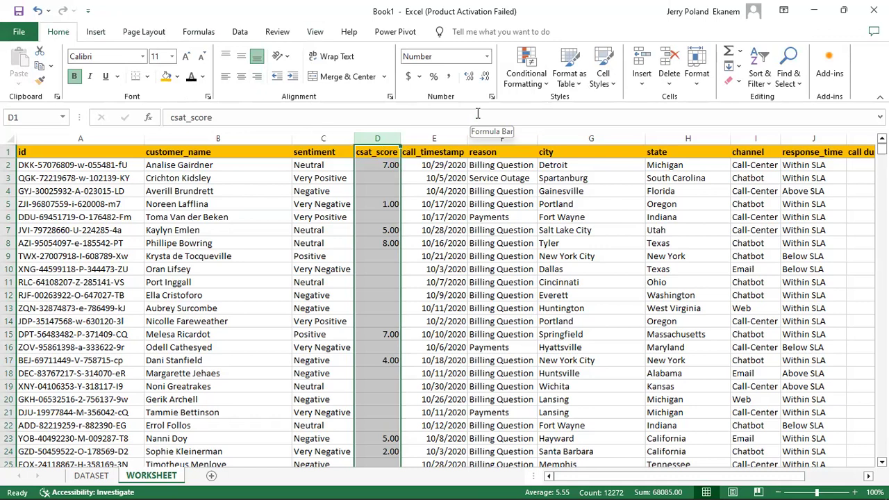
Reduce the csat_score column to zero decimal places.
key("alt+h")
key("9")
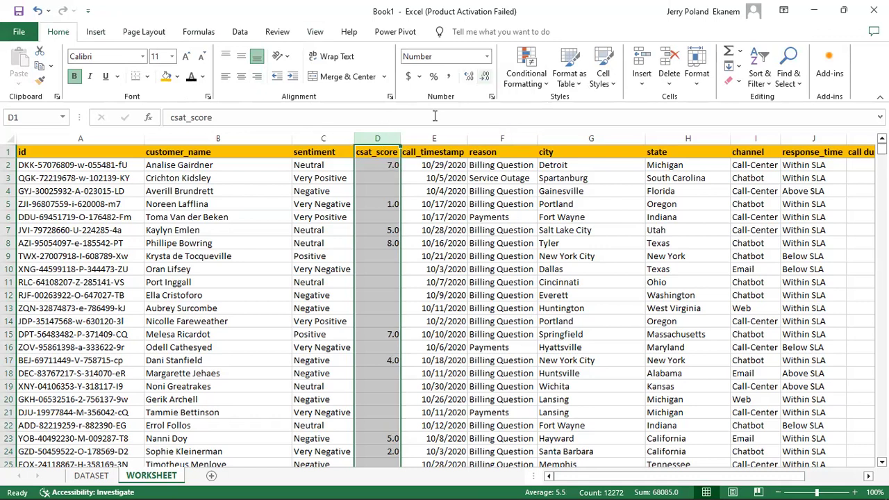
key("alt+h")
key("9")
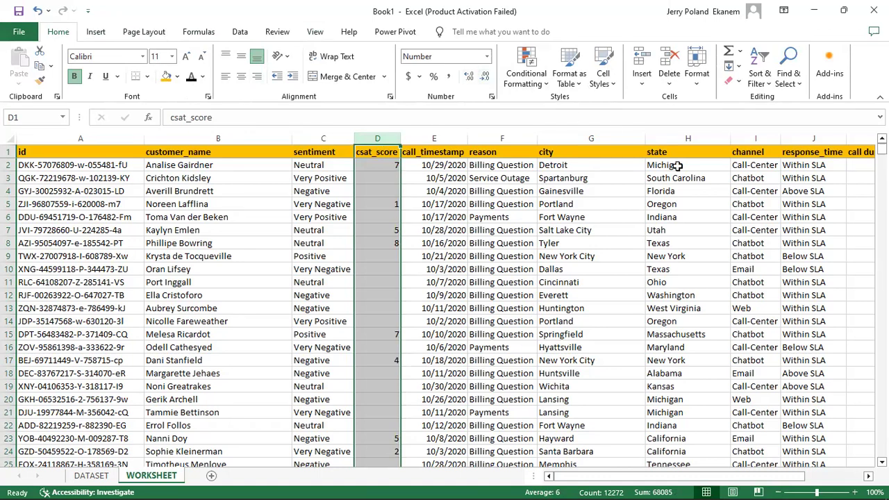
Format the whole call duration in minutes column as Number with zero decimal places.
left_click(623, 197)
key("Right")
key("Right")
key("Right")
key("Right")
key("Right")
key("Right")
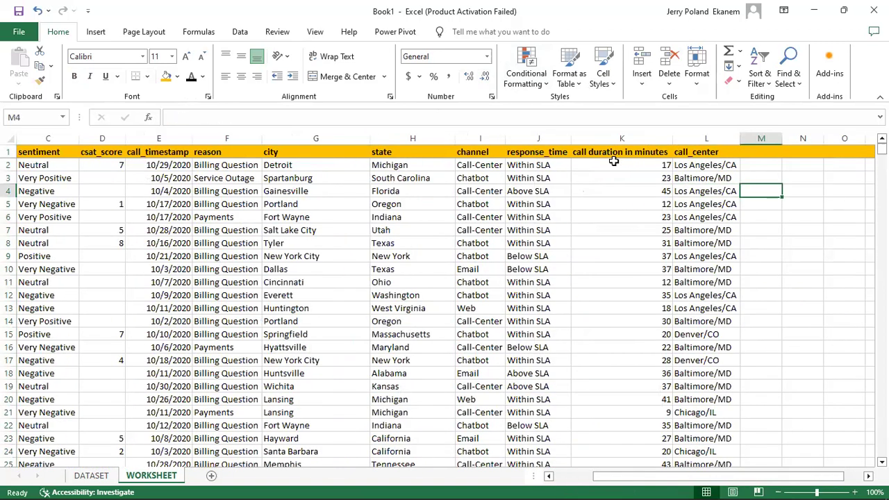
left_click(615, 161)
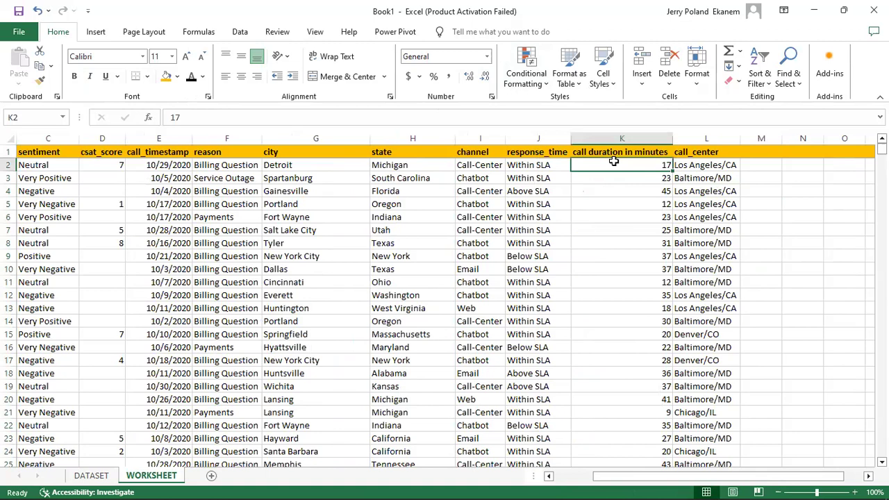
left_click(633, 137)
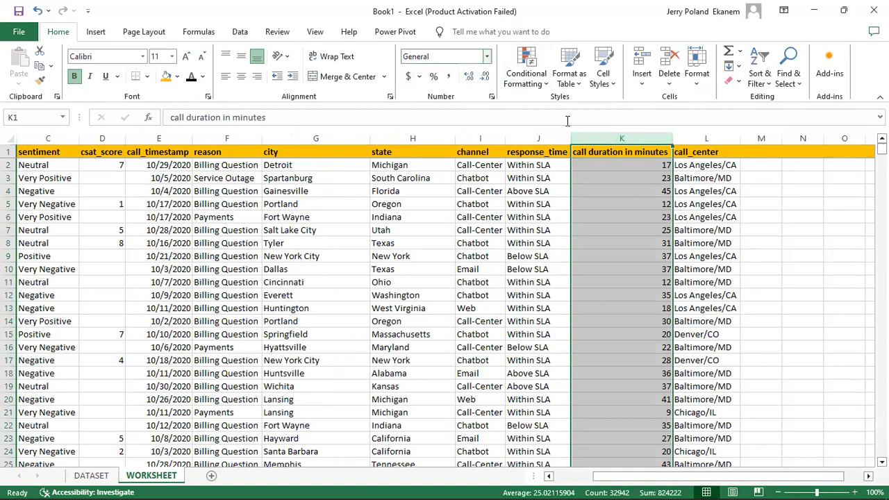
left_click(487, 56)
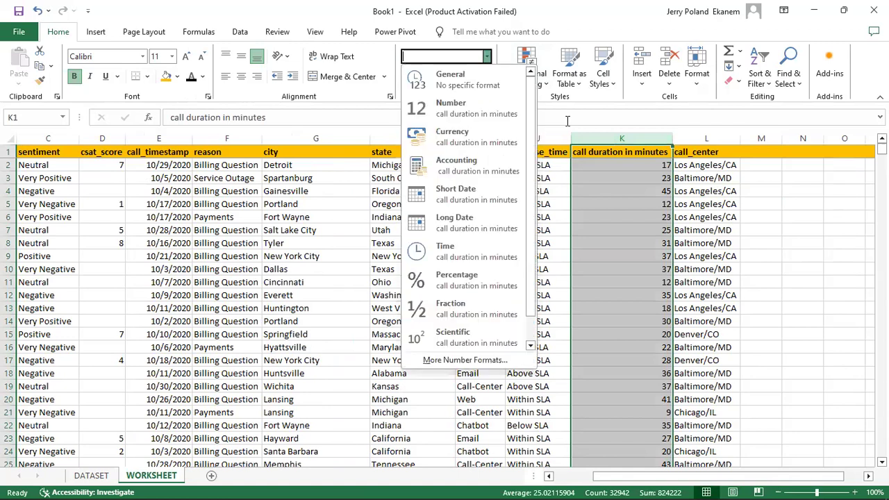
left_click(485, 111)
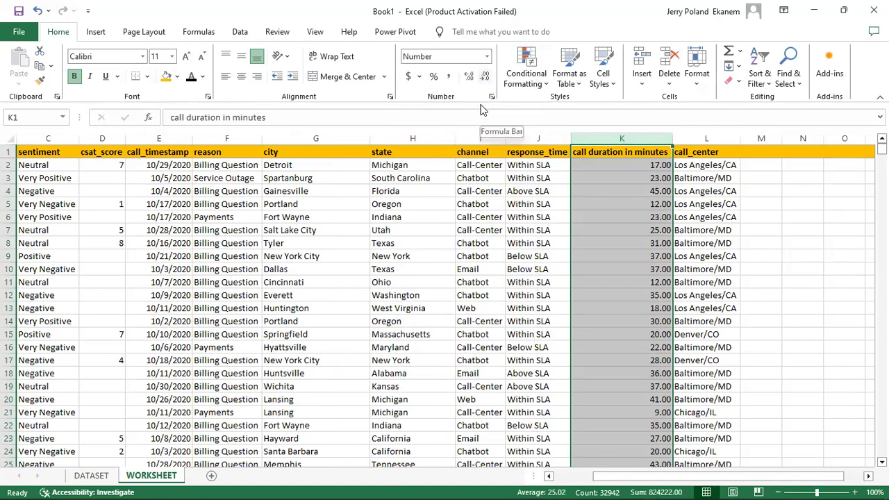
key("ctrl+z")
left_click(624, 271)
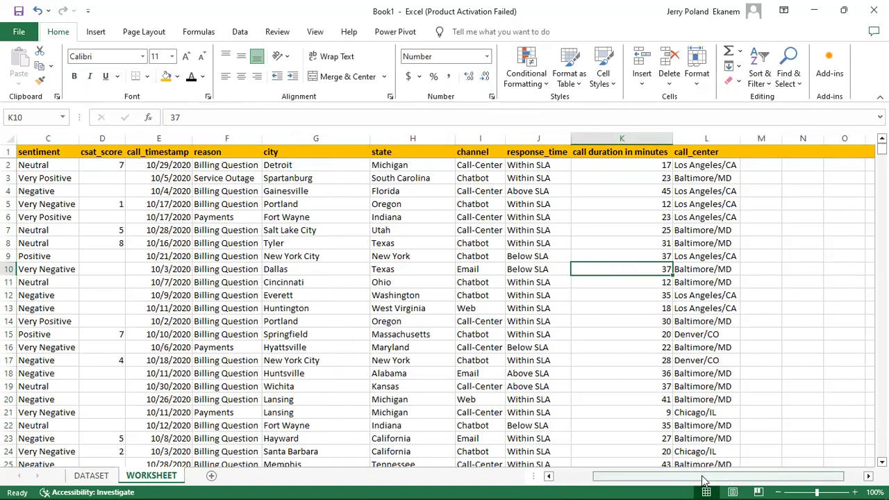
Convert the call_timestamp column to MDY dates in place with Text to Columns, using the Delimited type and Tab delimiter.
left_click_drag(703, 481, 625, 485)
left_click_drag(623, 484, 623, 485)
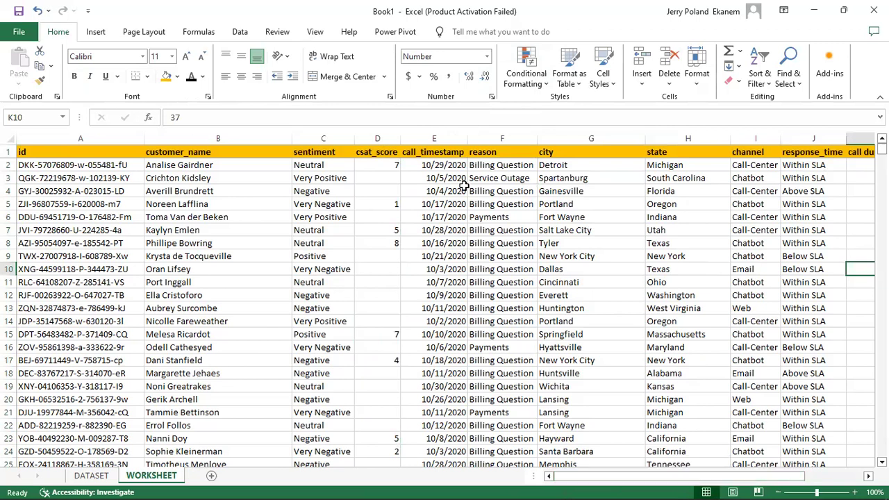
left_click(447, 152)
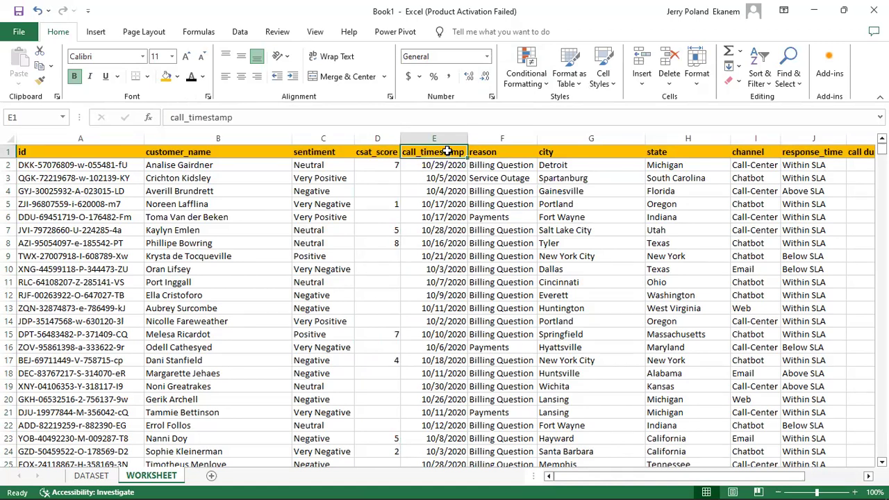
left_click(442, 132)
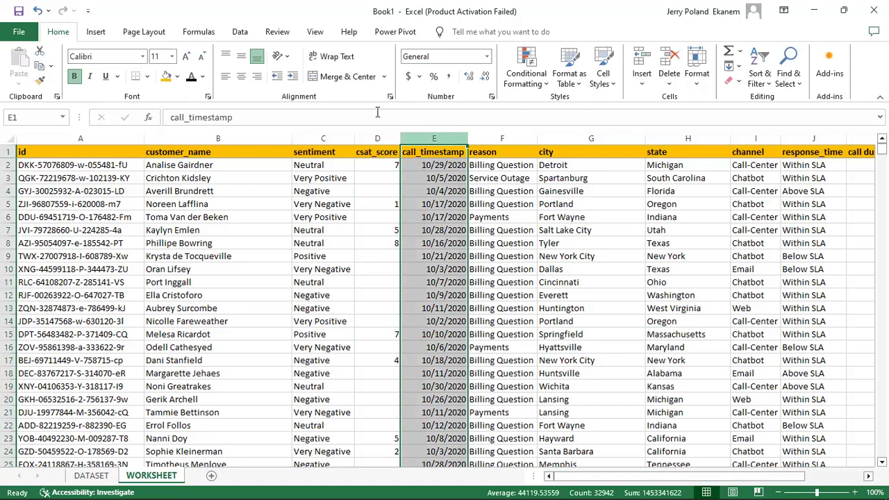
left_click(242, 35)
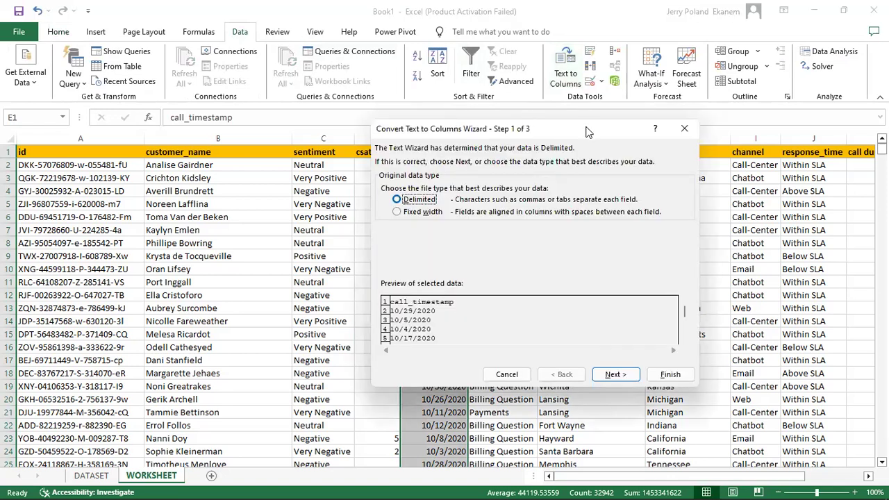
left_click_drag(587, 132, 718, 131)
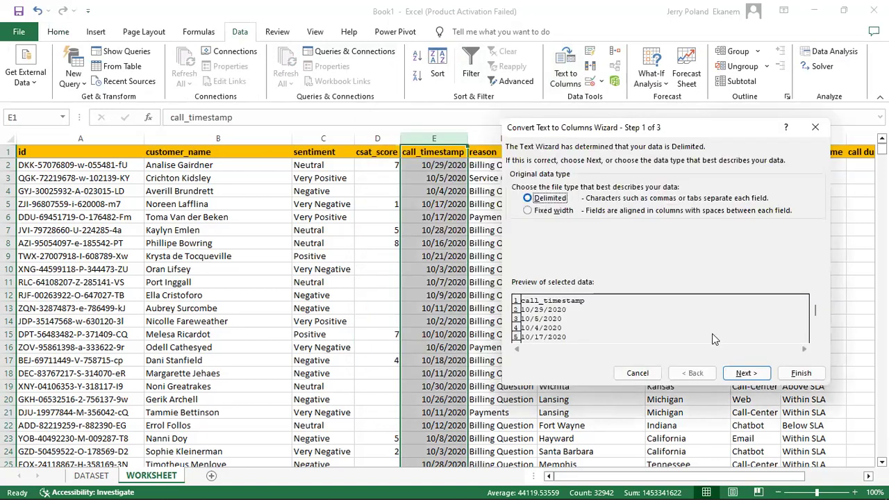
left_click(745, 373)
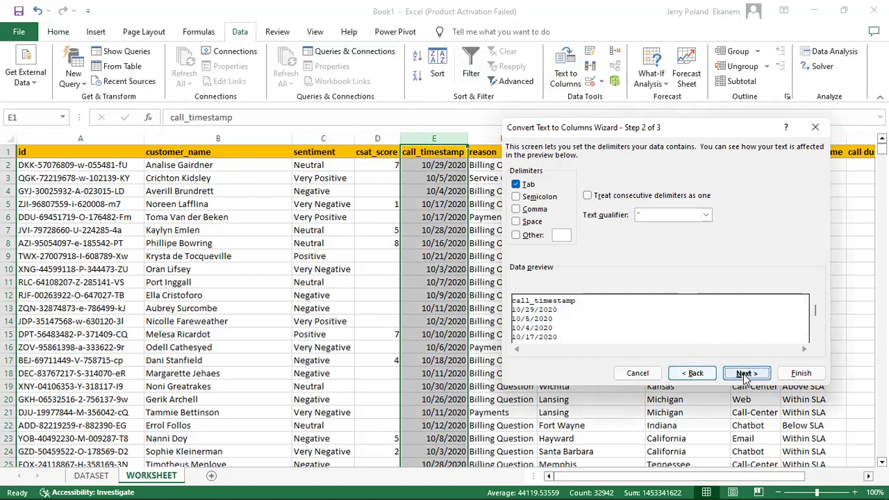
left_click(745, 375)
left_click(518, 201)
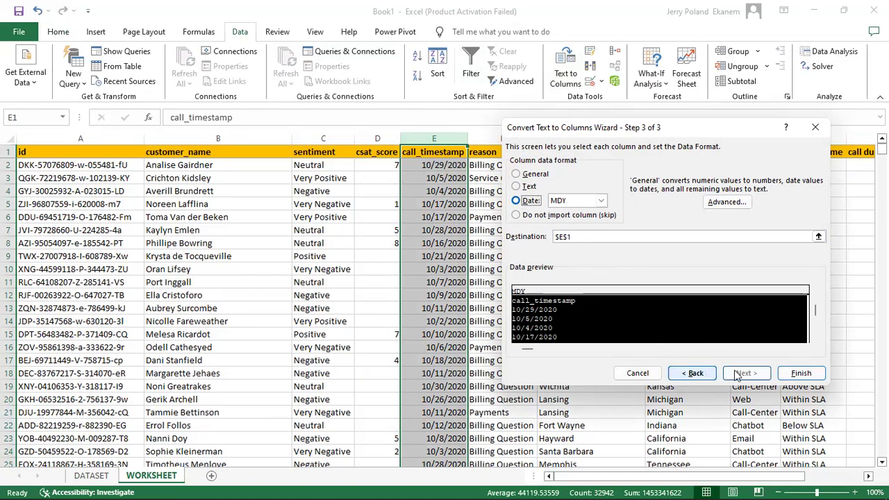
left_click(800, 373)
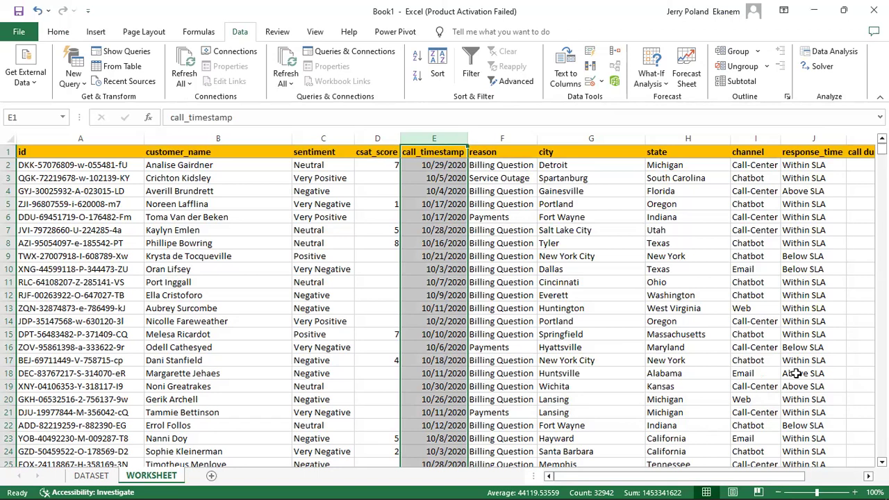
Insert a new column before the reason column and enter call_day as its header in F1.
left_click(493, 136)
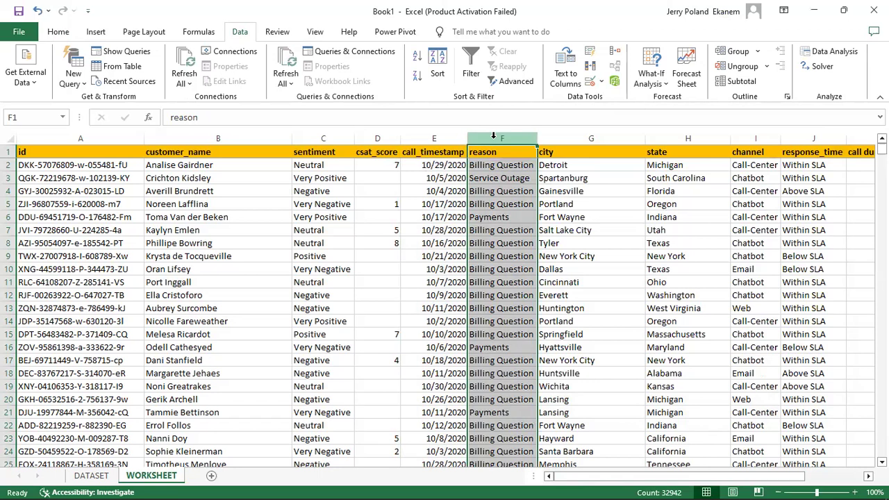
right_click(494, 139)
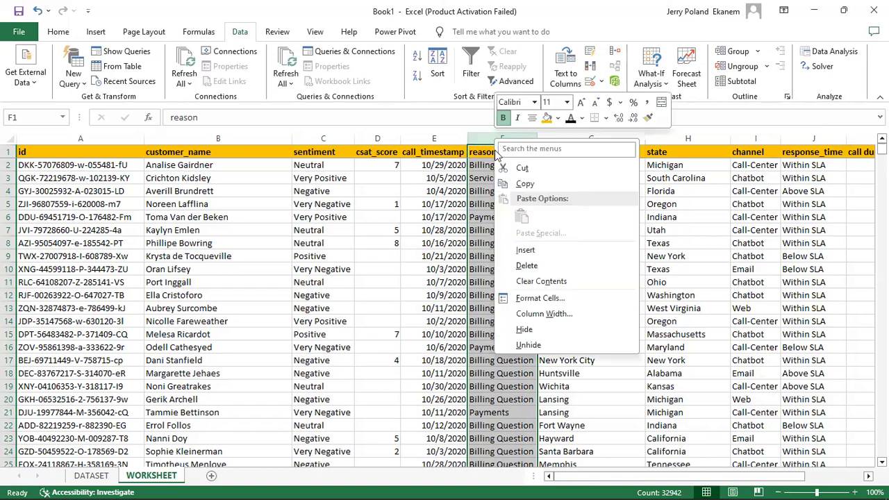
left_click(545, 254)
left_click(490, 244)
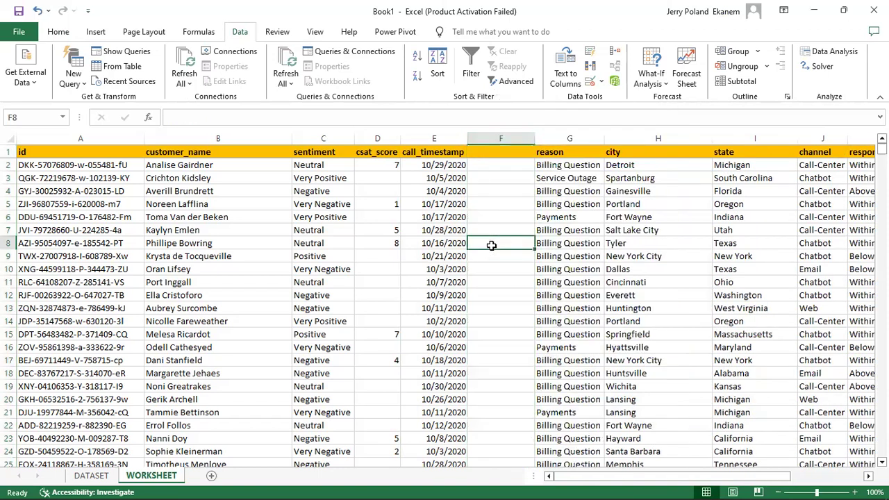
left_click(495, 153)
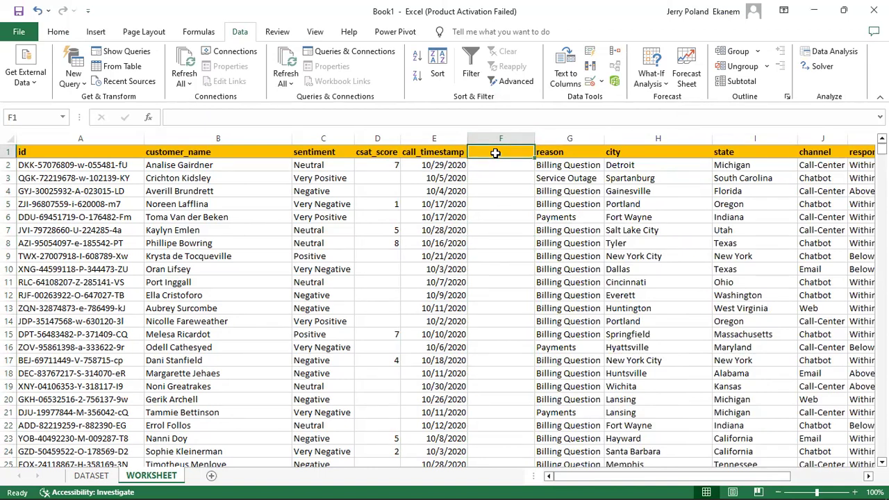
type("c")
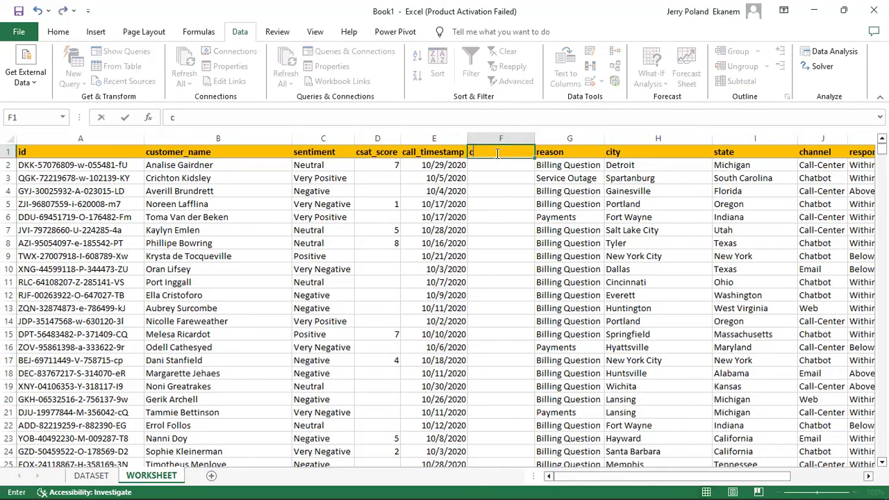
type("all_day")
key("Return")
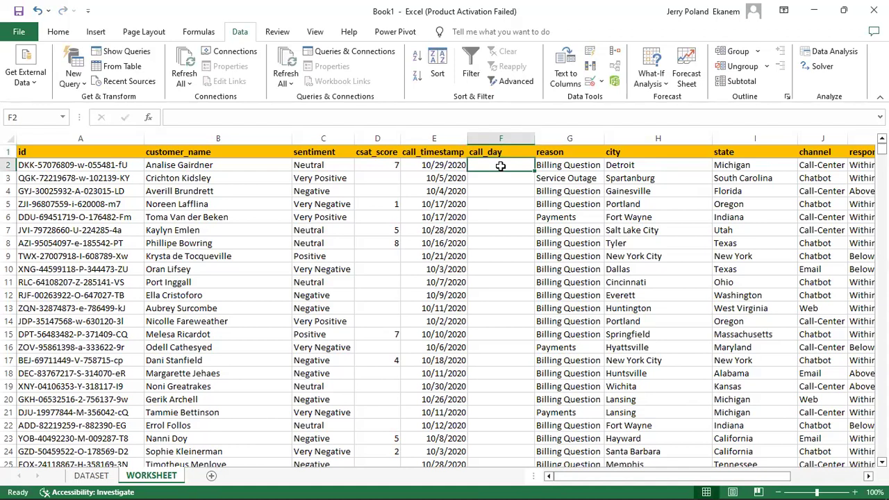
left_click(514, 134)
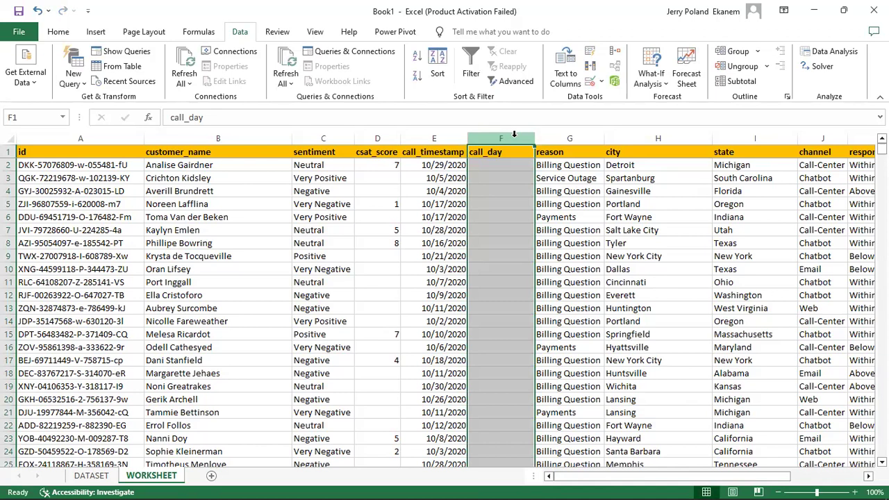
key("ctrl+shift+plus")
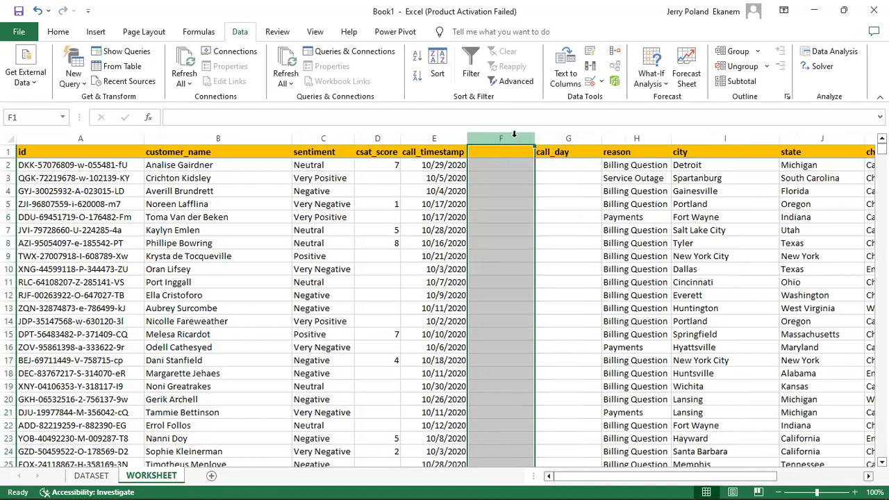
key("ctrl+z")
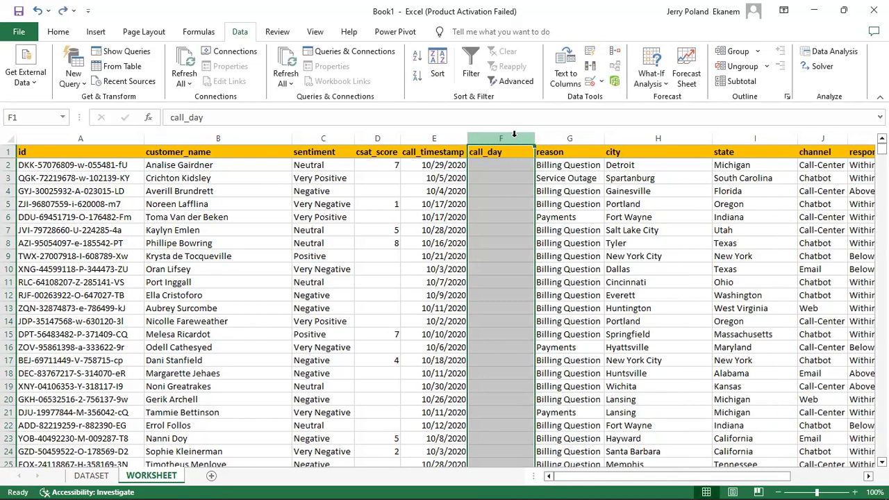
Enter the formula =DAY(E2) in F2 to extract the day from the first call_timestamp date.
left_click(499, 165)
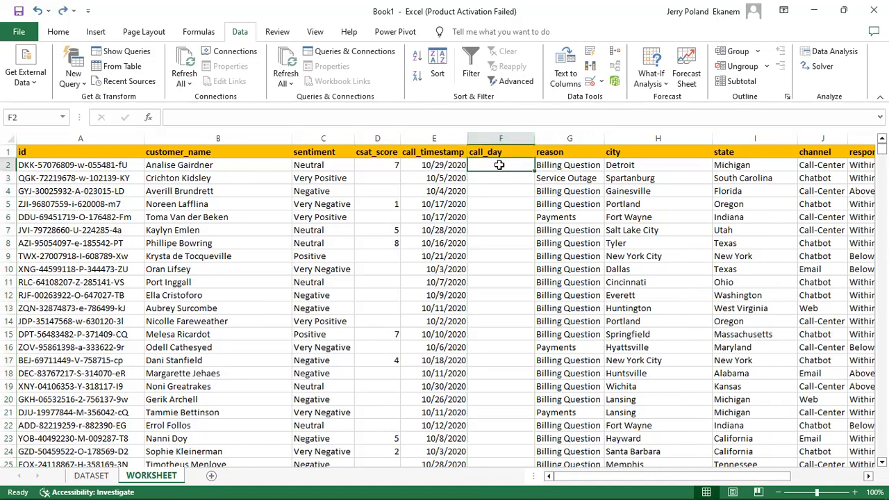
type("=")
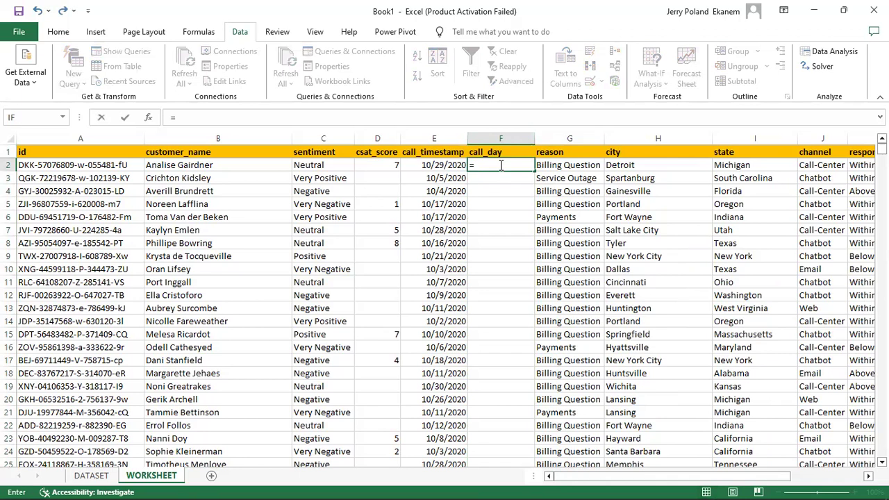
type("day")
key("Tab")
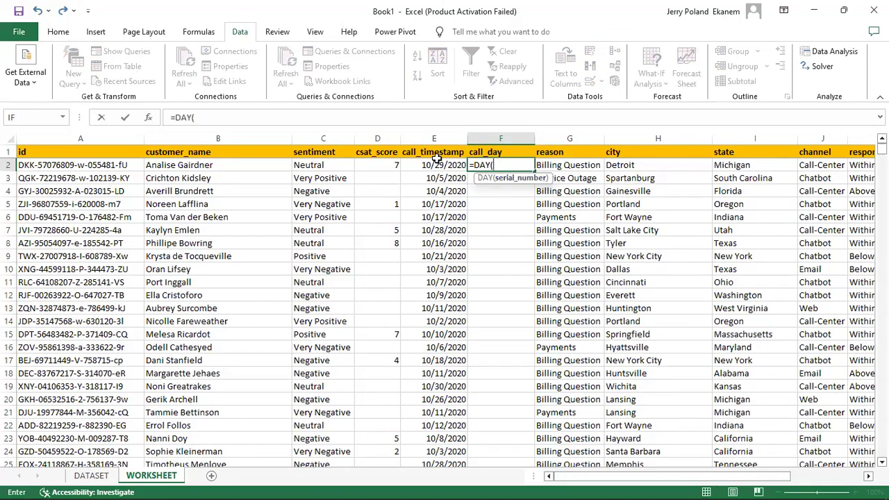
left_click(434, 166)
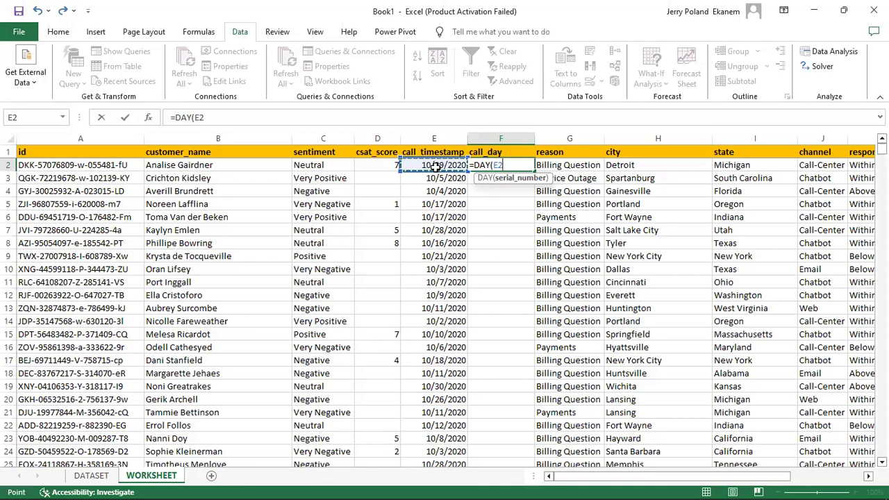
key("Return")
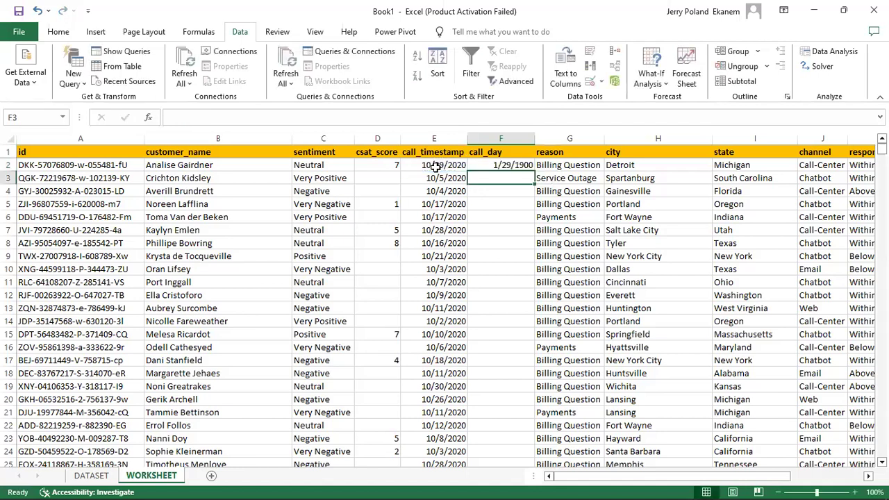
Format the call_day cell F2 as Number with 0 decimal places.
left_click(505, 165)
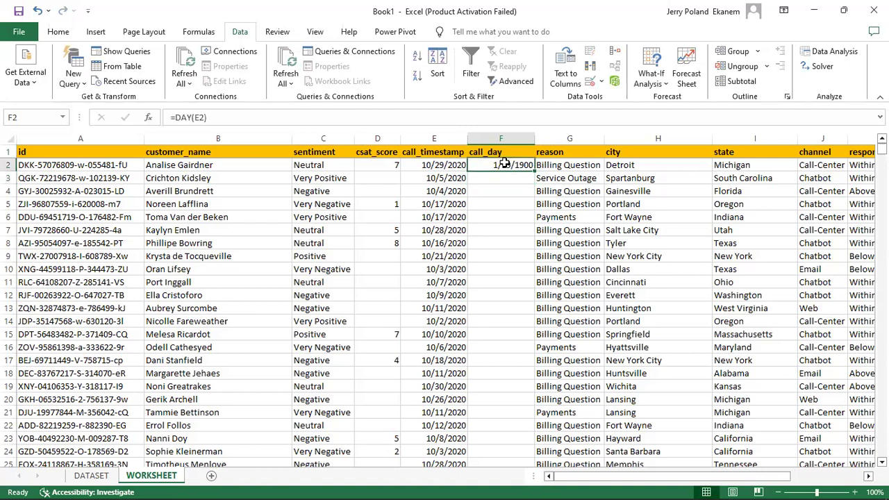
left_click(59, 31)
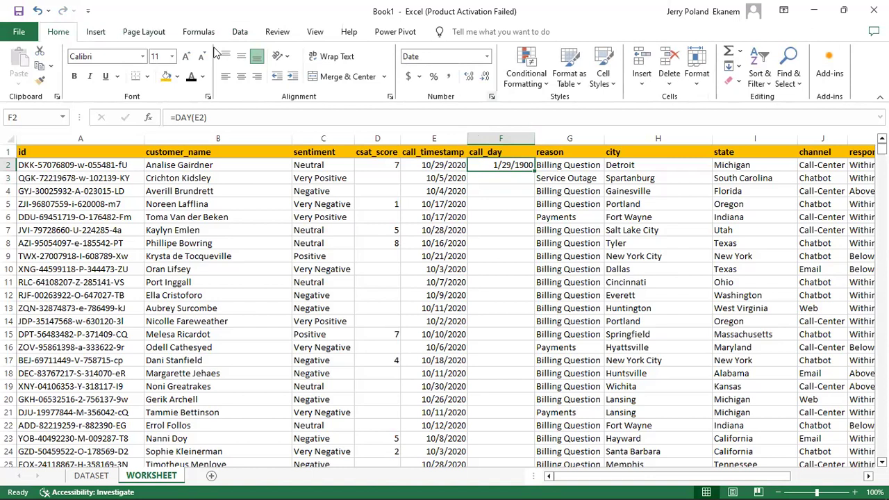
key("ctrl+1")
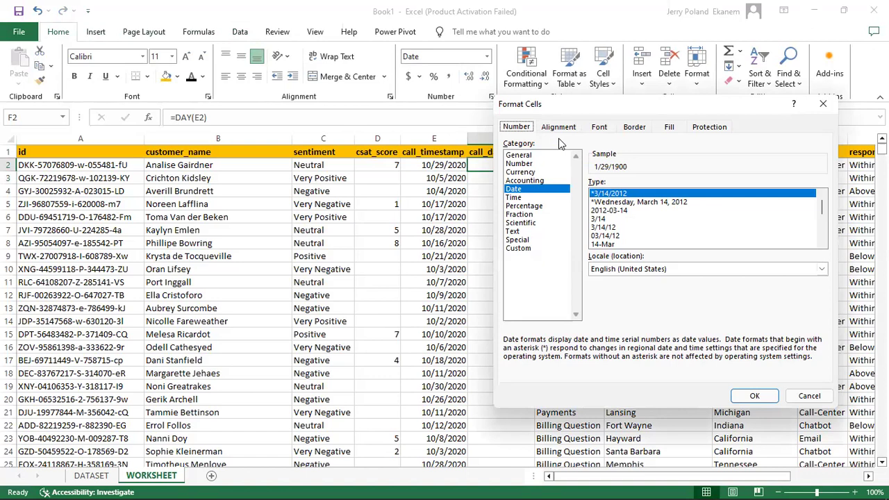
left_click(533, 165)
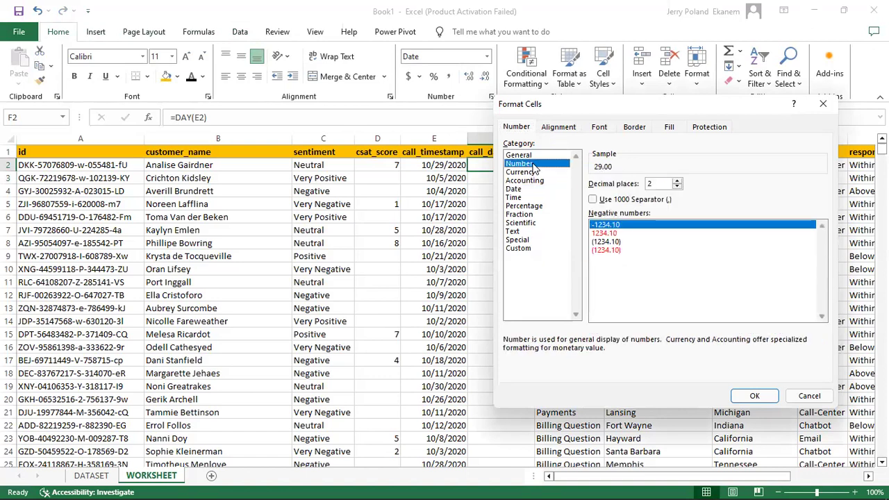
double_click(658, 182)
type("0")
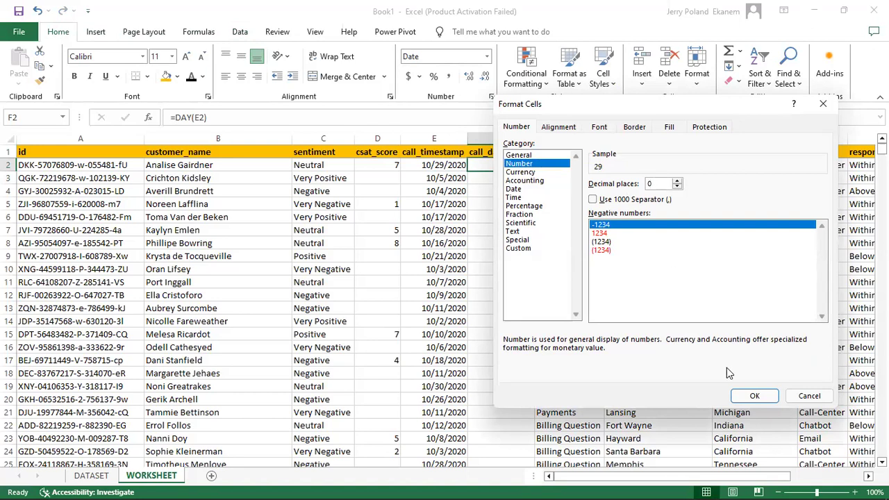
left_click(758, 401)
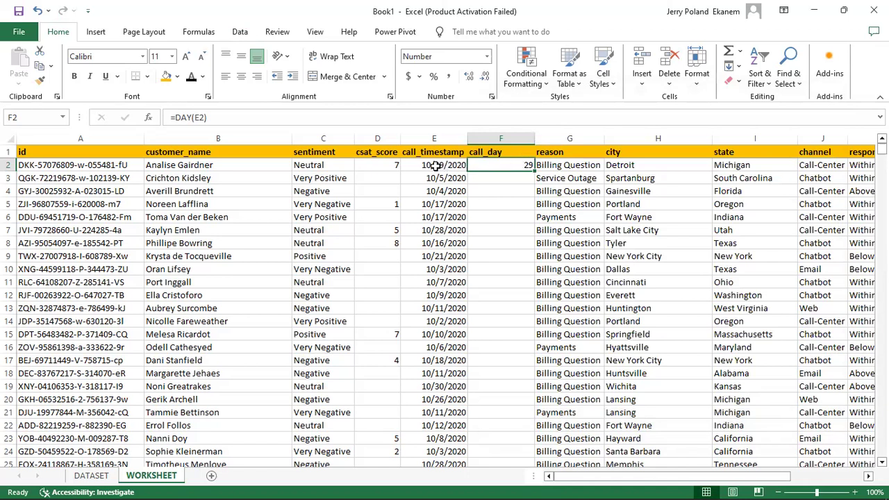
Fill the call_day formula from F2 down through all the data rows.
double_click(535, 170)
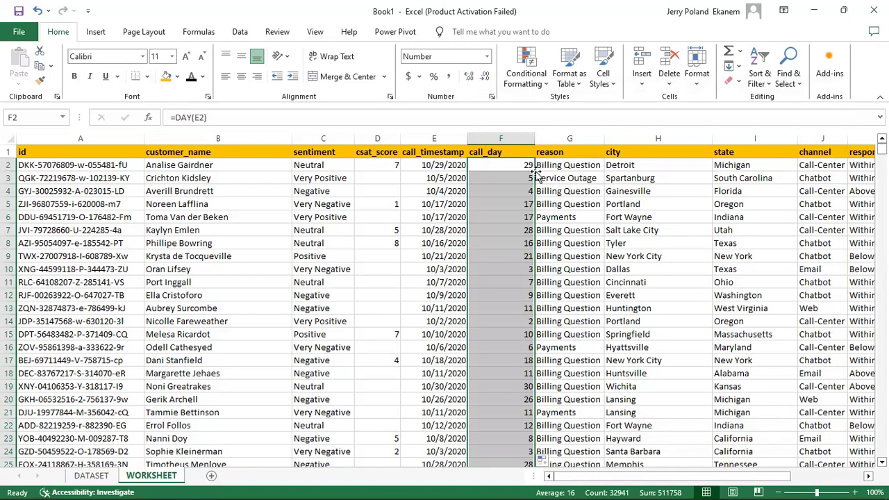
left_click(676, 220)
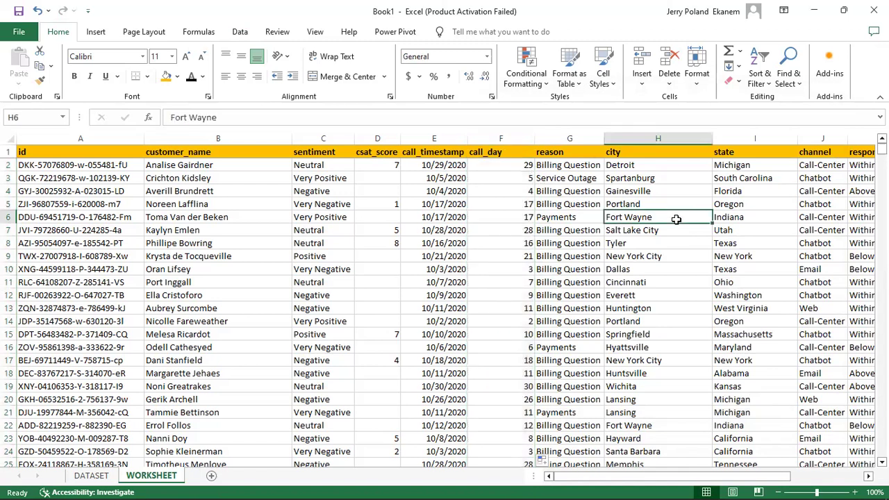
left_click_drag(730, 482, 684, 484)
Add a new sheet after WORKSHEET and rename it PIVOT_TABLES.
left_click(211, 476)
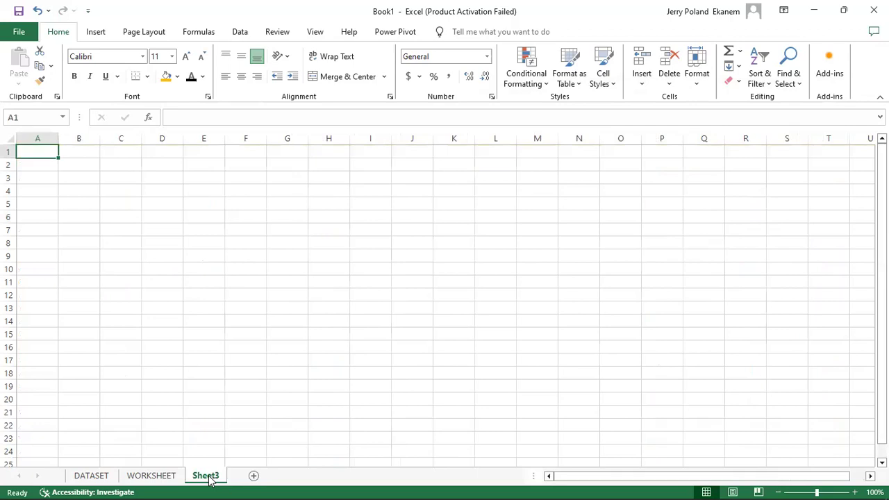
double_click(207, 476)
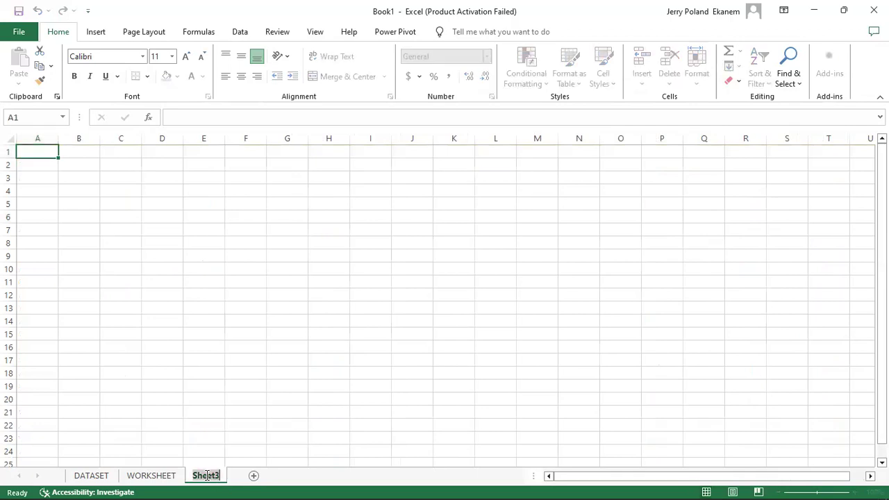
type("PIVOT_TAB")
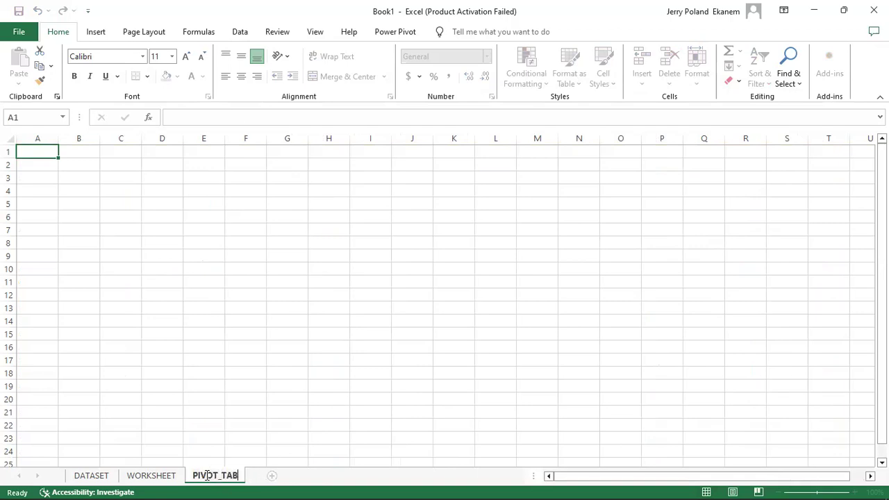
type("LES")
key("Return")
Insert a PivotTable from the WORKSHEET range A1:M32942 into the existing PIVOT_TABLES sheet at cell A3.
left_click(148, 478)
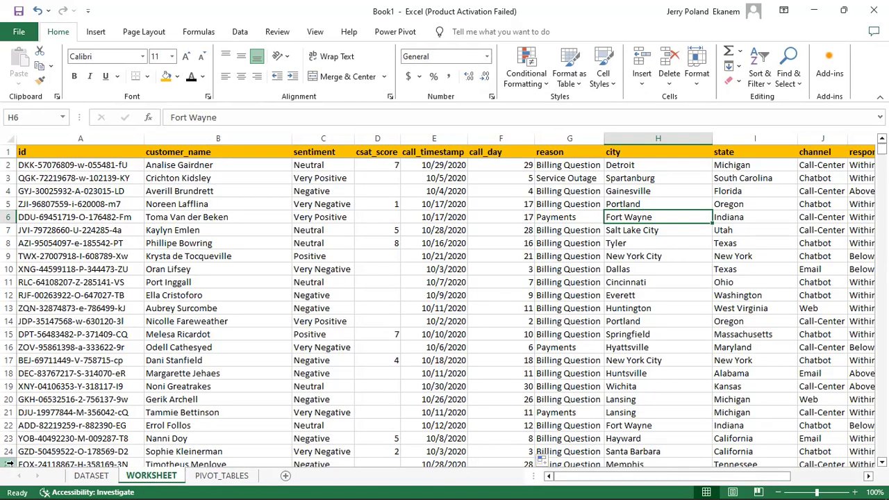
left_click(188, 297)
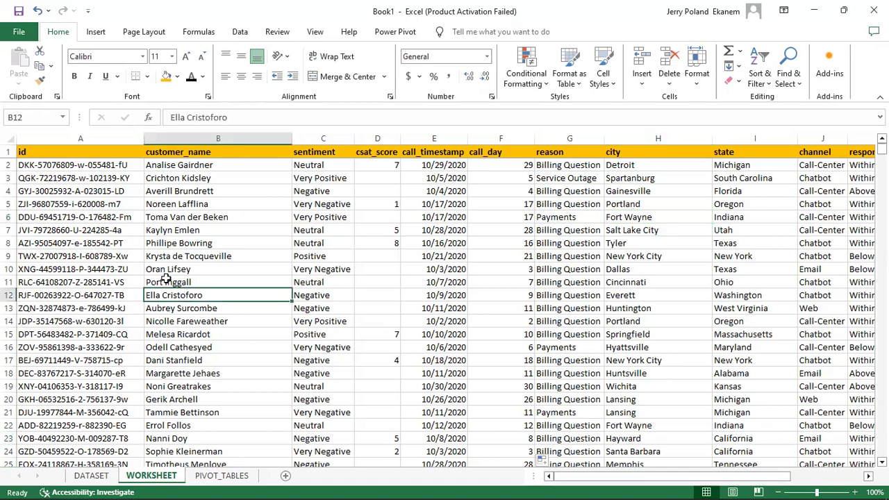
left_click(95, 32)
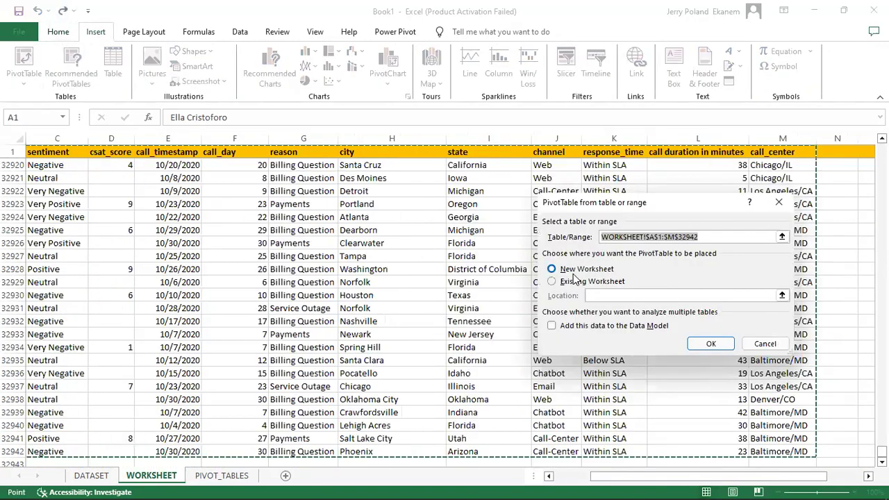
left_click(553, 282)
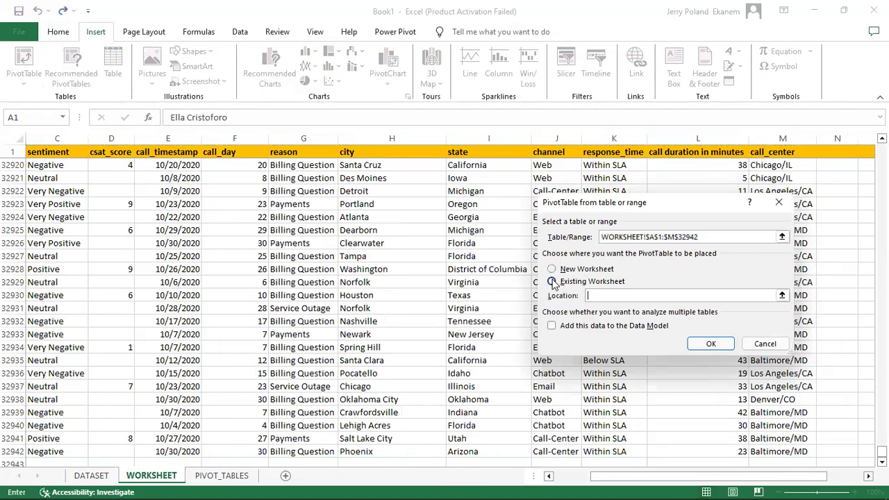
left_click(221, 475)
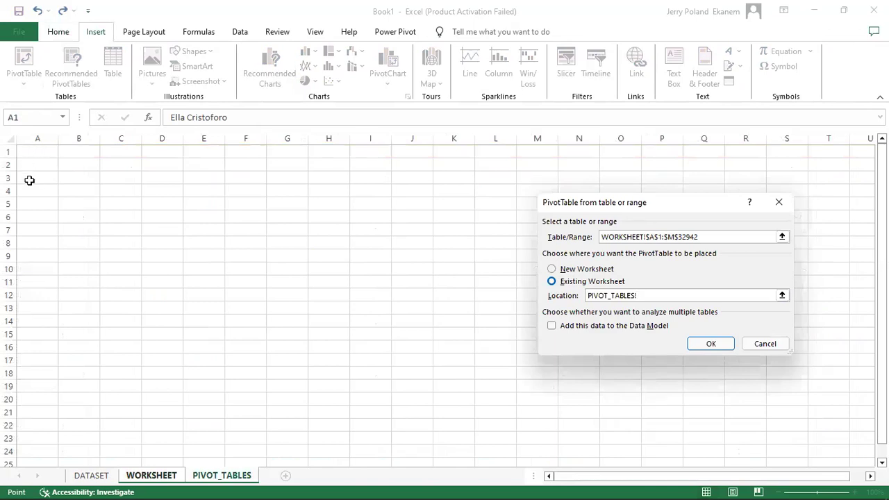
left_click(30, 179)
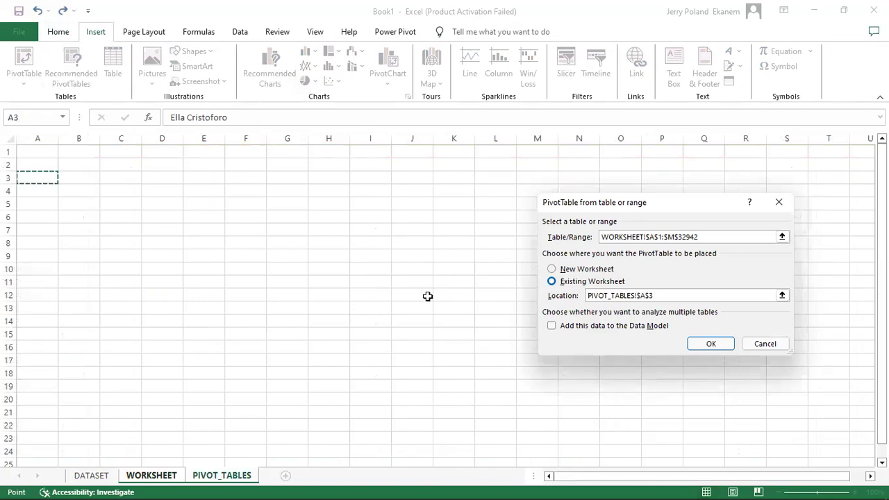
left_click(710, 344)
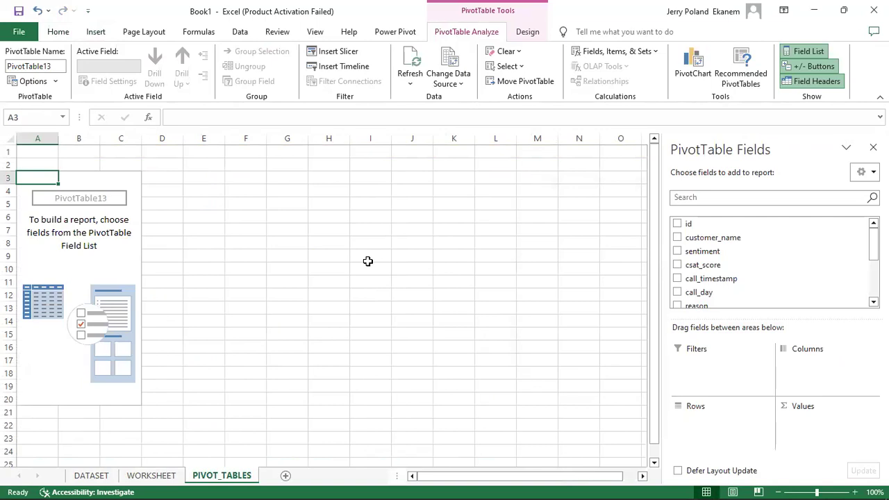
Enter the title Reason for Call in A1 above the empty PivotTable.
left_click(29, 151)
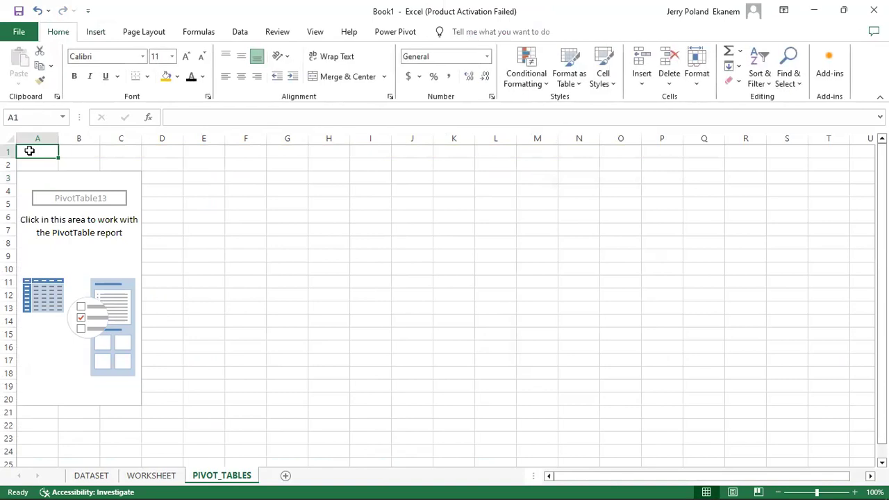
type("R")
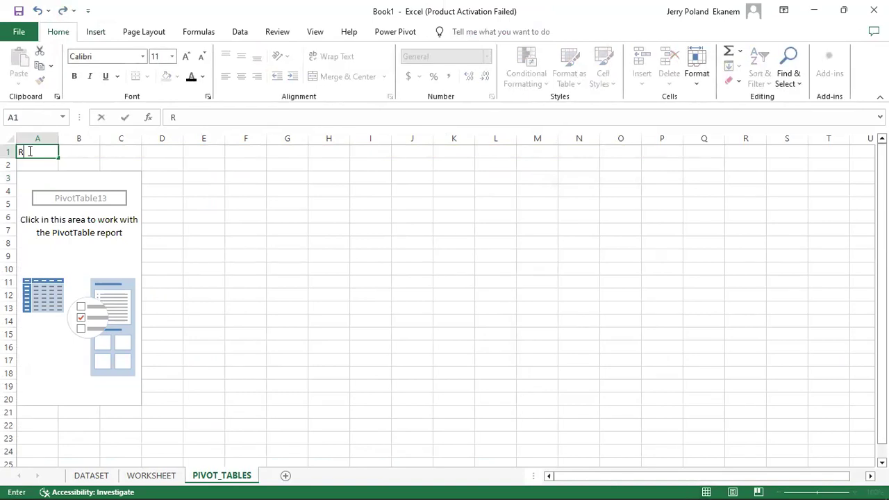
type("eason for Cll")
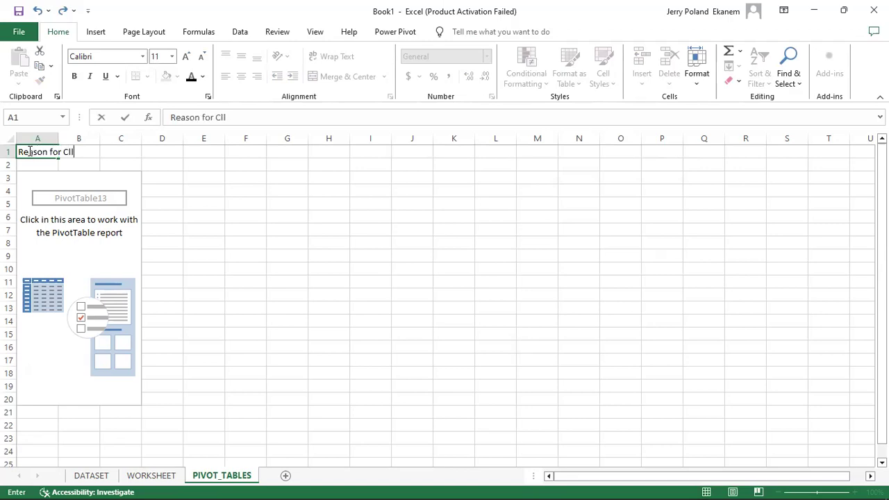
key("BackSpace")
key("BackSpace")
type("ALL")
key("BackSpace")
key("BackSpace")
key("BackSpace")
type("all")
left_click(184, 167)
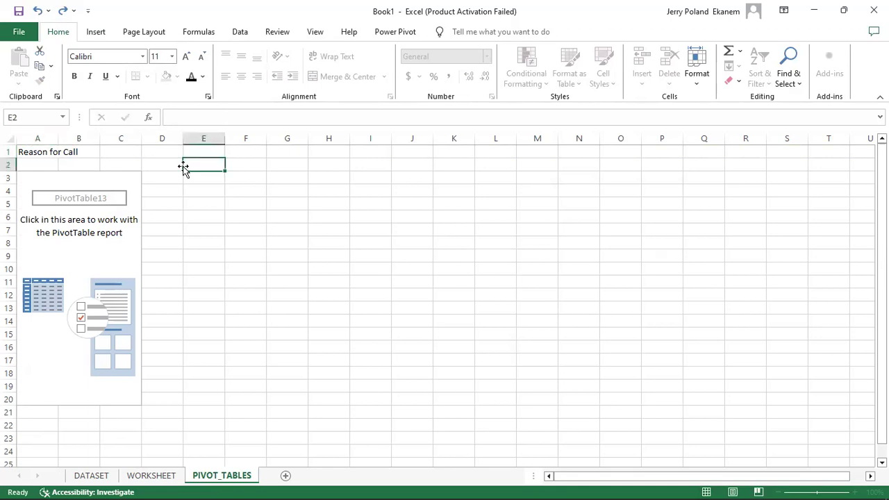
Give the title cells A1:B1 an orange fill and bold text.
left_click(28, 150)
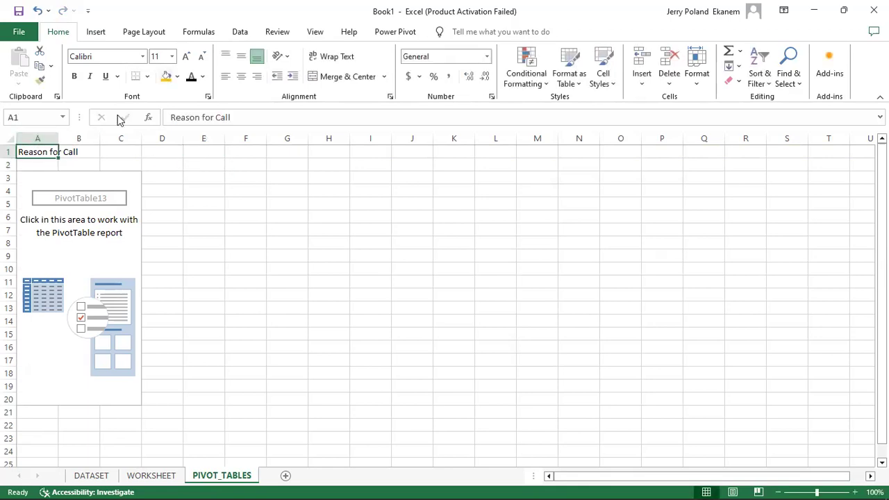
left_click_drag(28, 151, 91, 152)
left_click(166, 76)
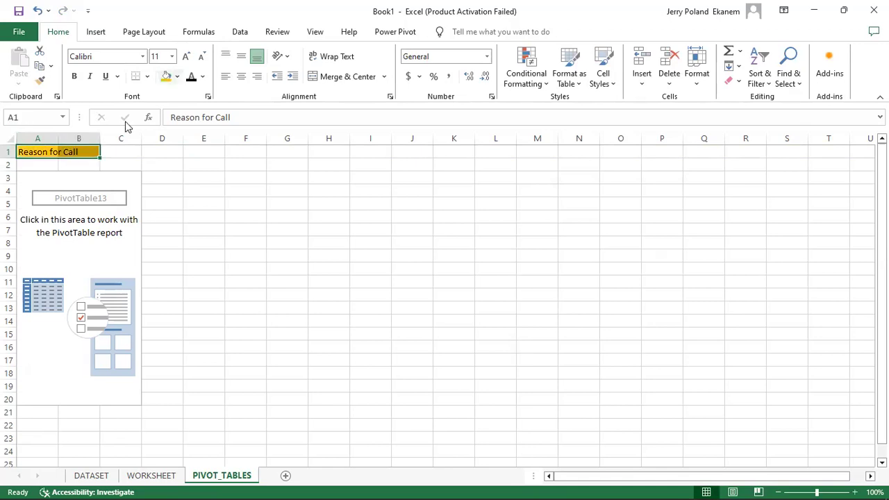
key("ctrl+b")
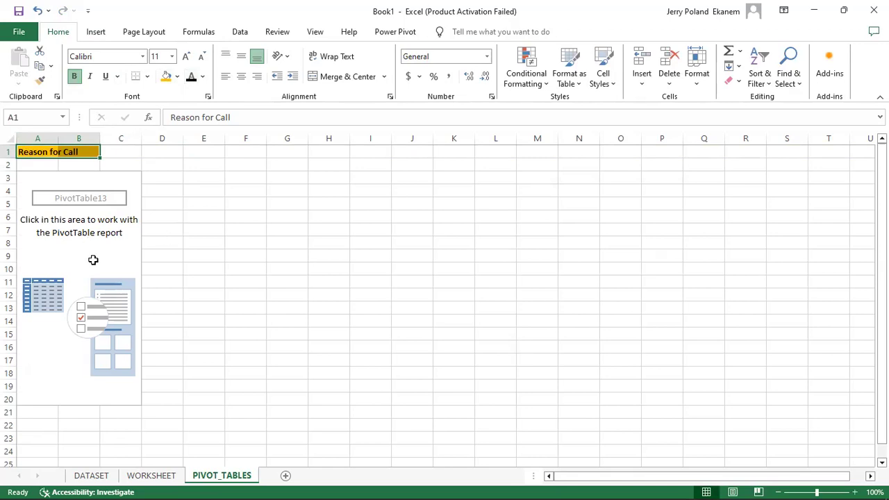
Build the PivotTable with id counted in Values and reason in Rows.
left_click(92, 258)
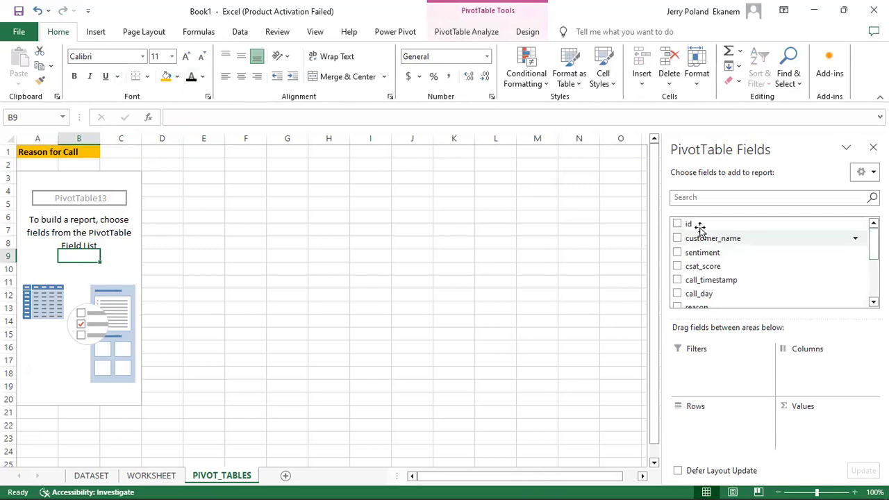
left_click_drag(695, 224, 813, 424)
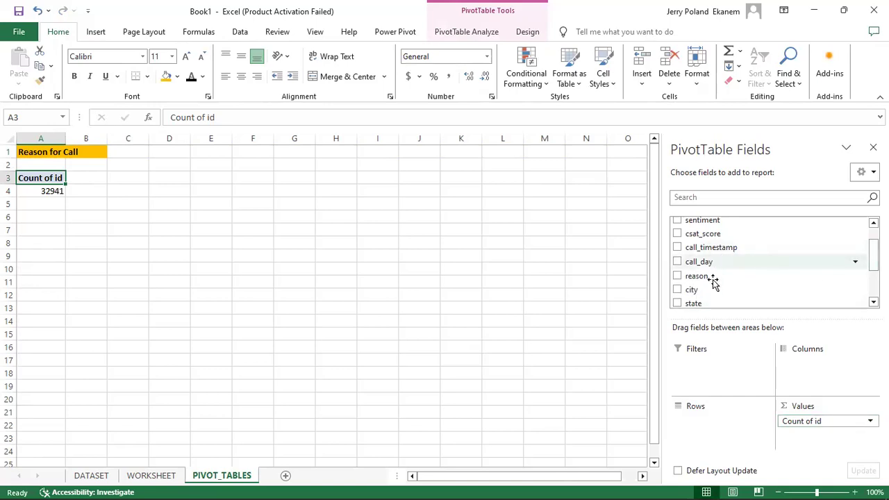
left_click_drag(710, 281, 694, 421)
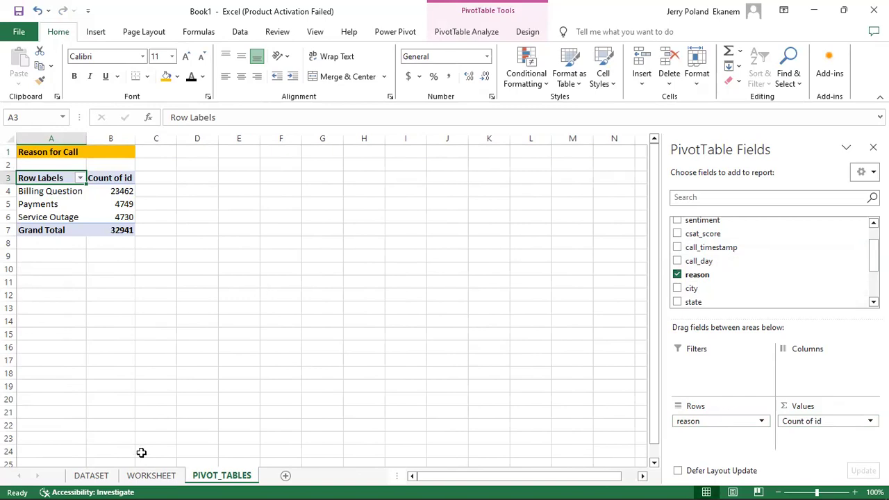
Insert a PivotTable from the WORKSHEET range A1:M32942 into the existing PIVOT_TABLES sheet at cell D3.
left_click(150, 476)
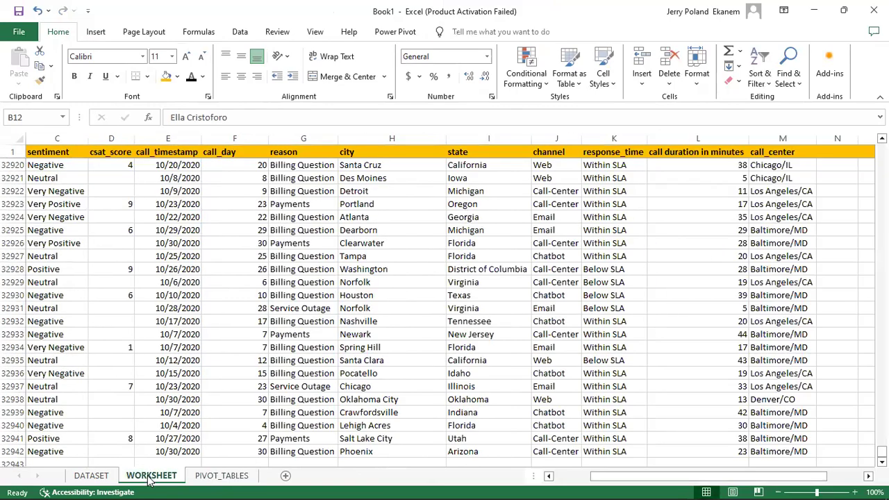
left_click(121, 314)
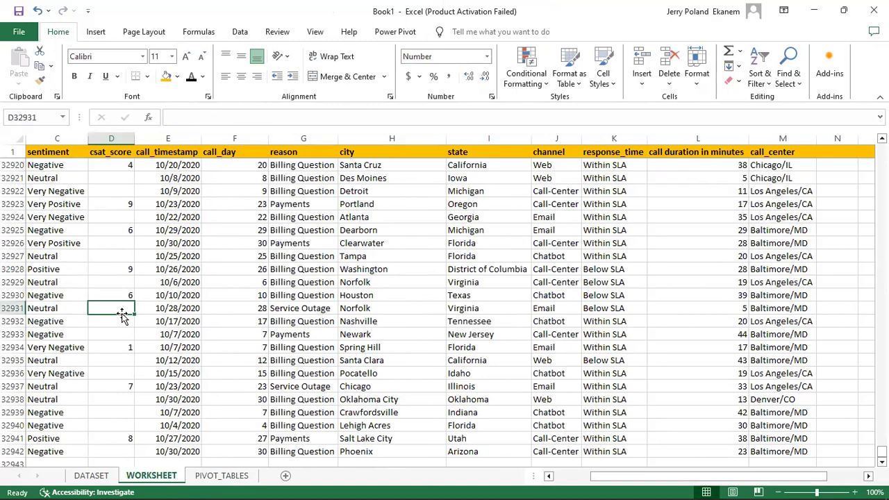
left_click(97, 33)
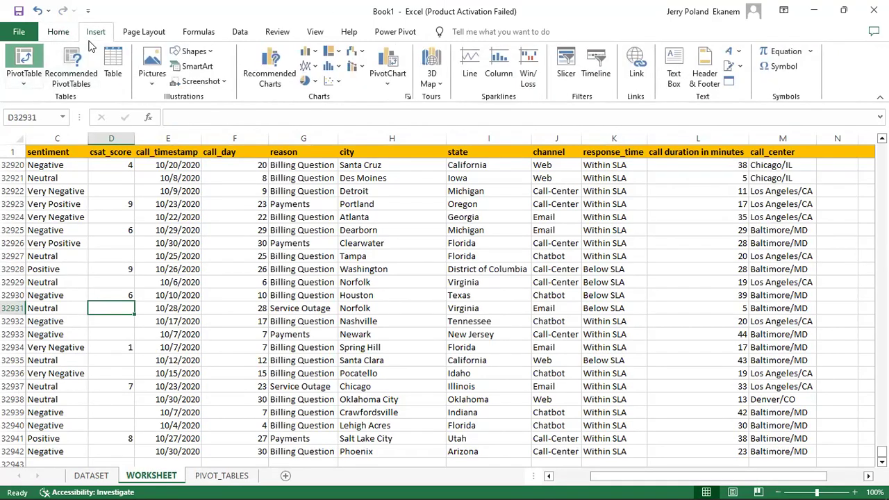
key("alt+n+v")
left_click(566, 285)
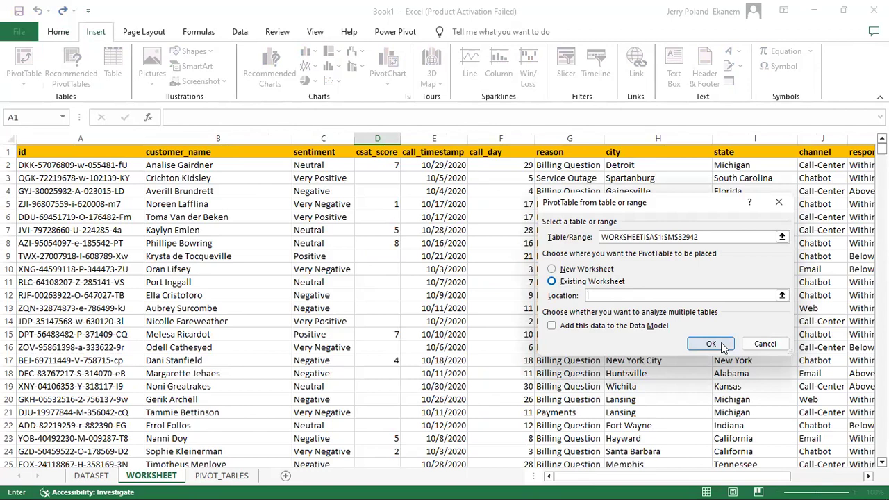
left_click(218, 477)
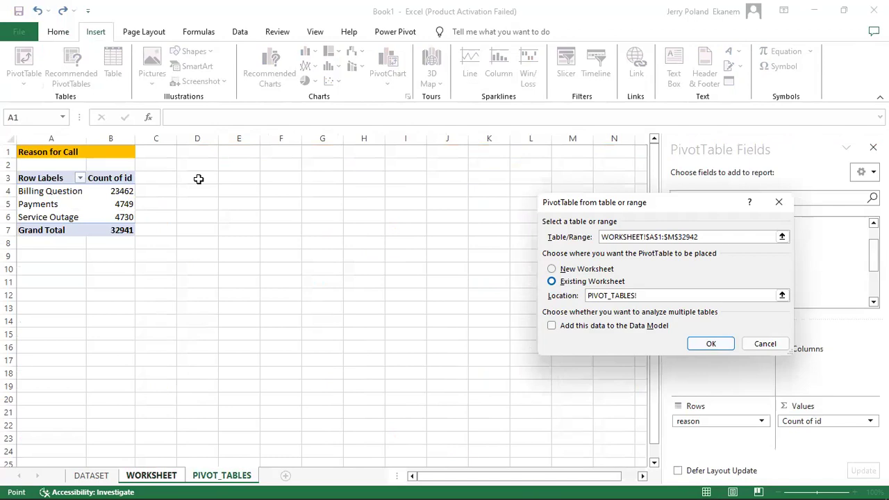
left_click(197, 179)
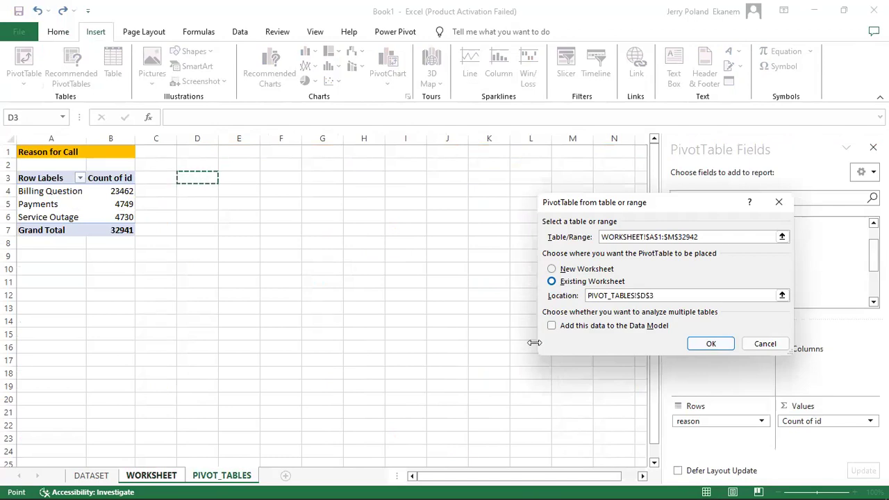
left_click(717, 349)
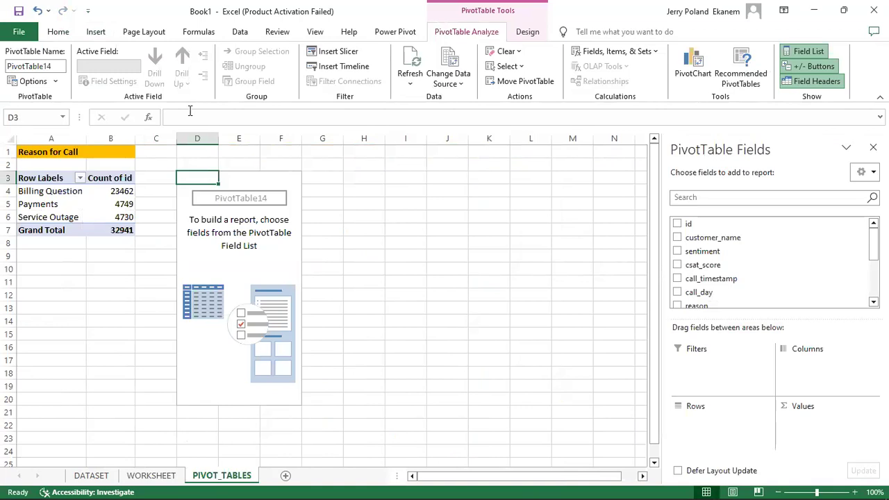
Enter the title Calls by Channel in D1 above the empty PivotTable.
left_click(199, 149)
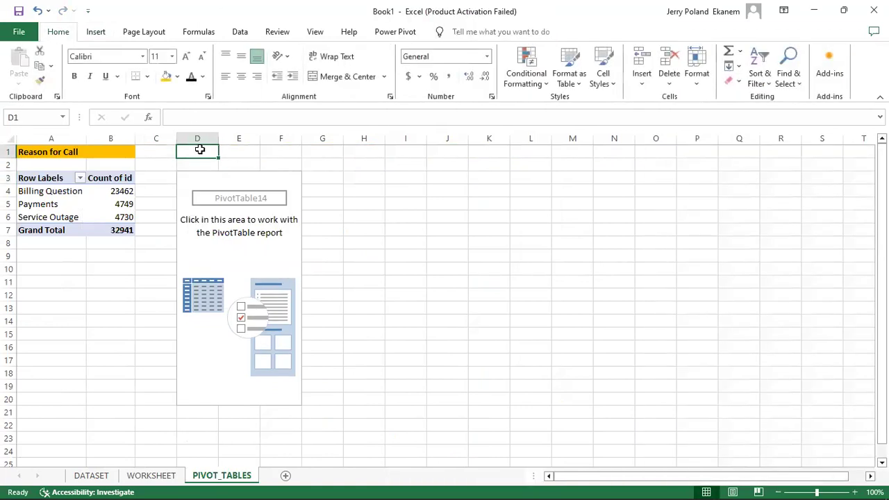
type("C")
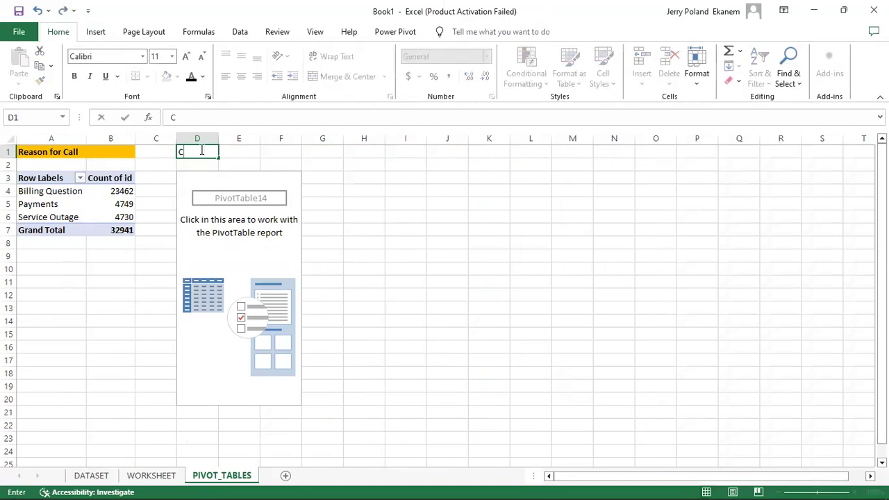
type("alls by Channel")
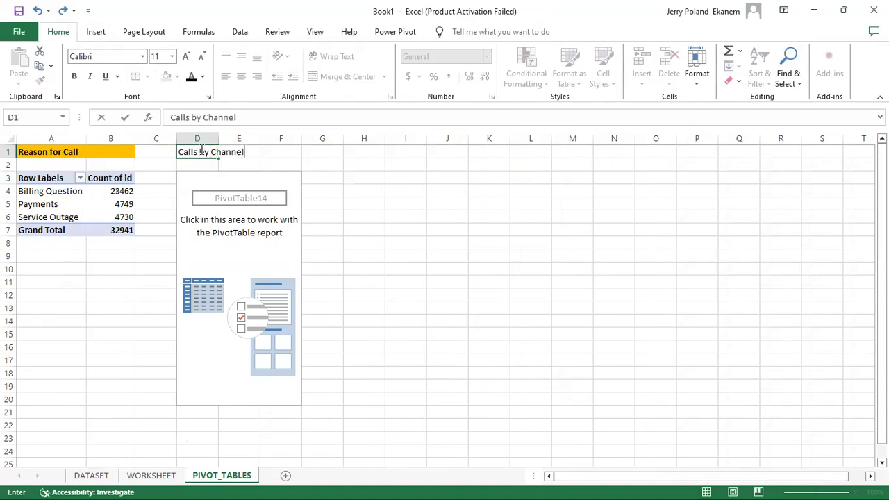
Copy the formatting of the Reason for Call title cells A1:B1 onto D1:E1 with Format Painter.
left_click(36, 151)
left_click_drag(35, 151, 99, 157)
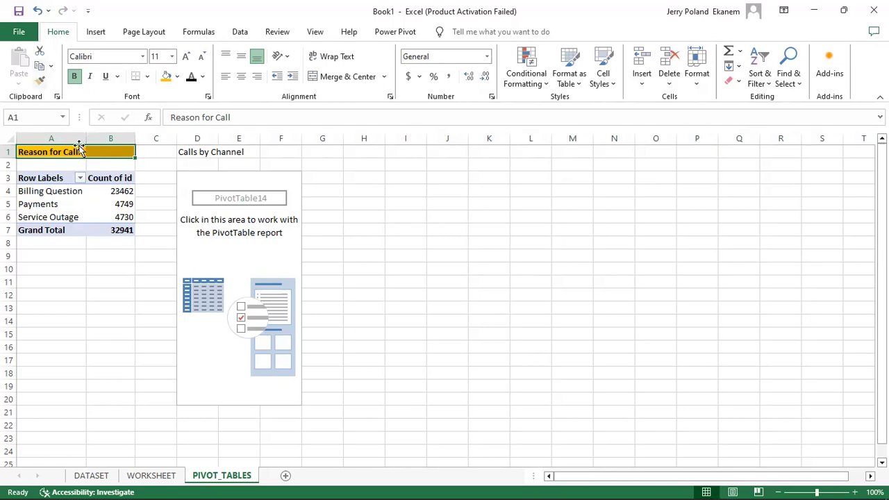
key("alt+h")
key("f")
key("p")
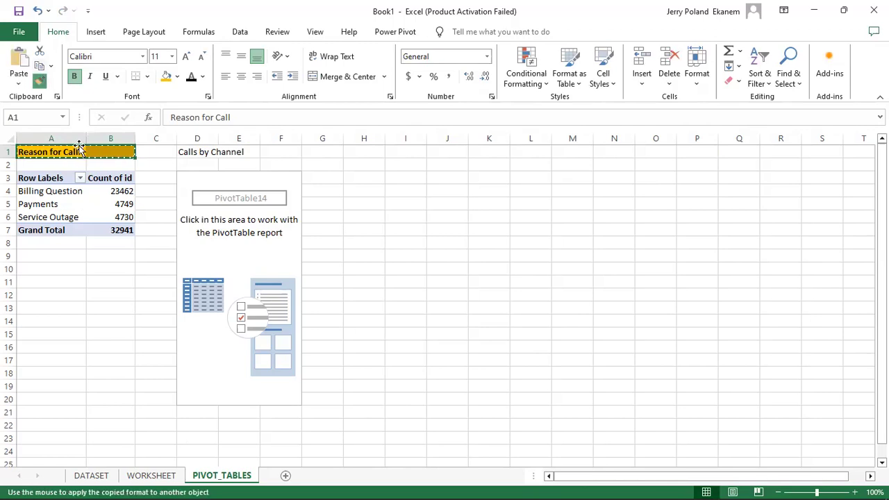
left_click(186, 151)
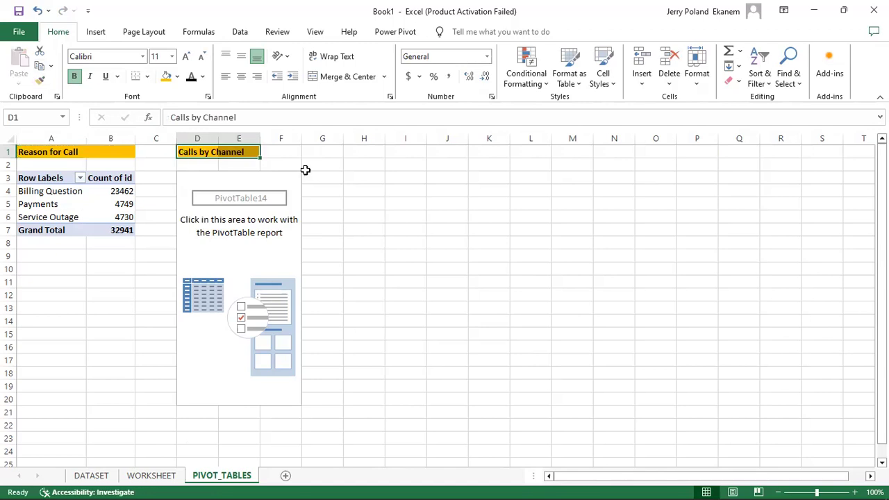
Build the Calls by Channel PivotTable with id counted in Values and channel in Rows.
left_click(251, 253)
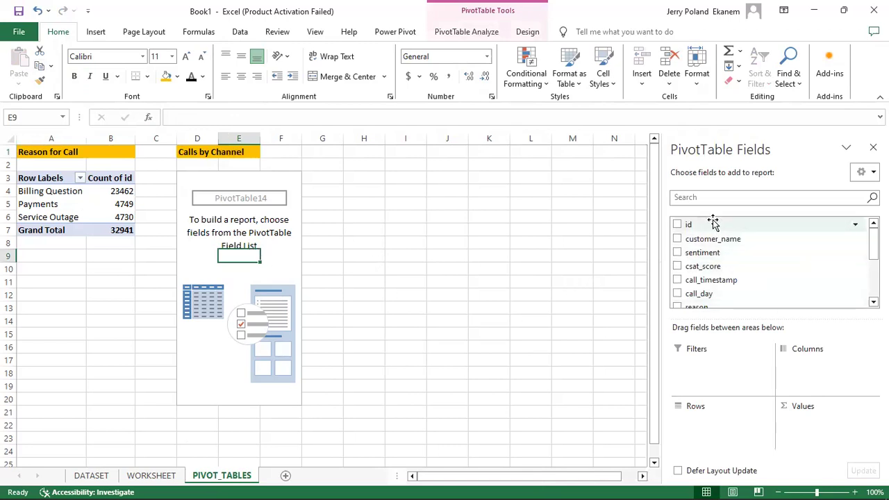
left_click_drag(711, 222, 829, 426)
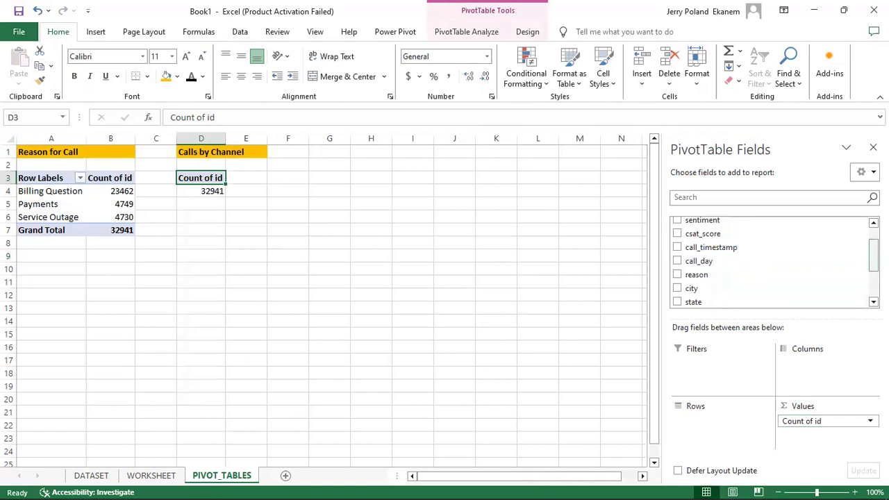
scroll(858, 290, "down", 2)
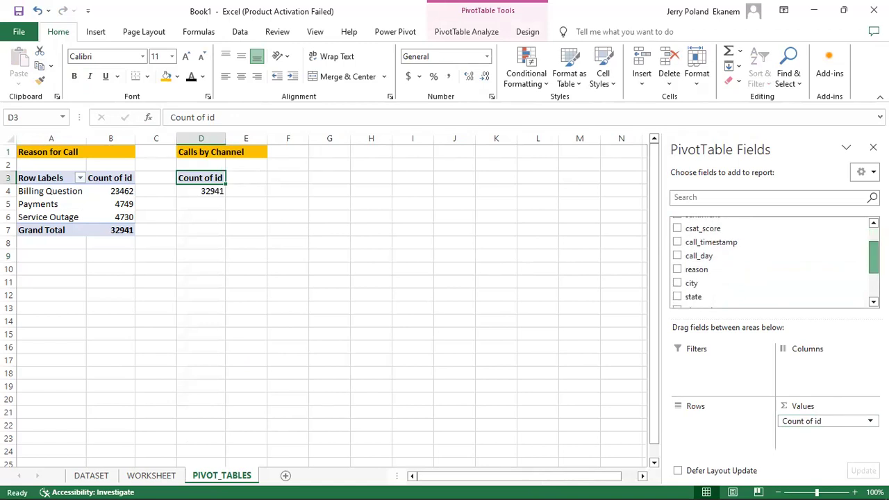
left_click_drag(711, 283, 707, 417)
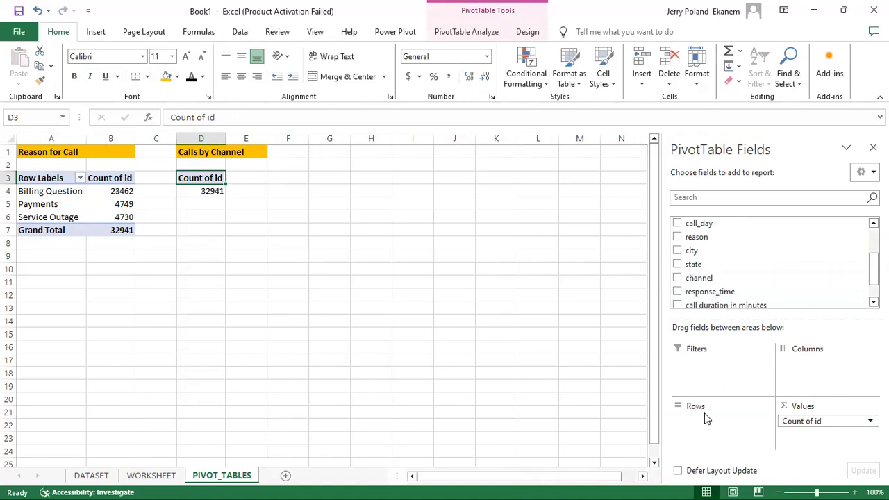
left_click_drag(704, 279, 704, 425)
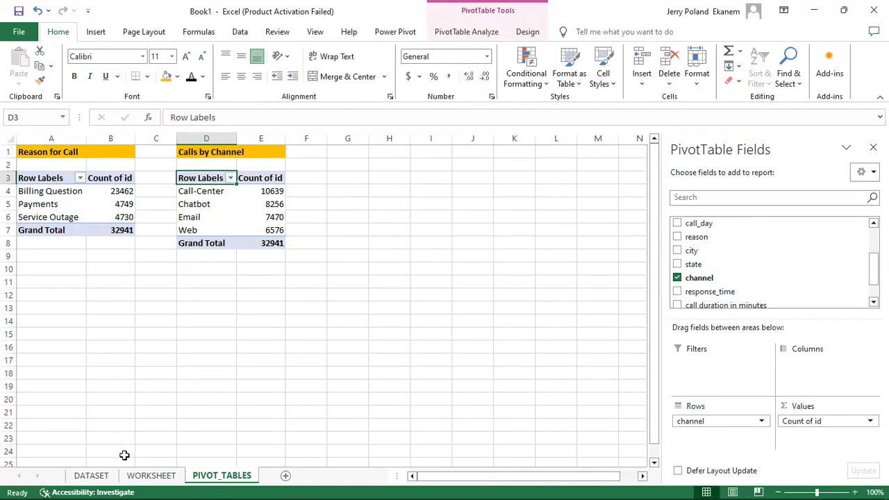
Insert another PivotTable from the WORKSHEET range A1:M32942 into the existing PIVOT_TABLES sheet at cell G3.
left_click(154, 478)
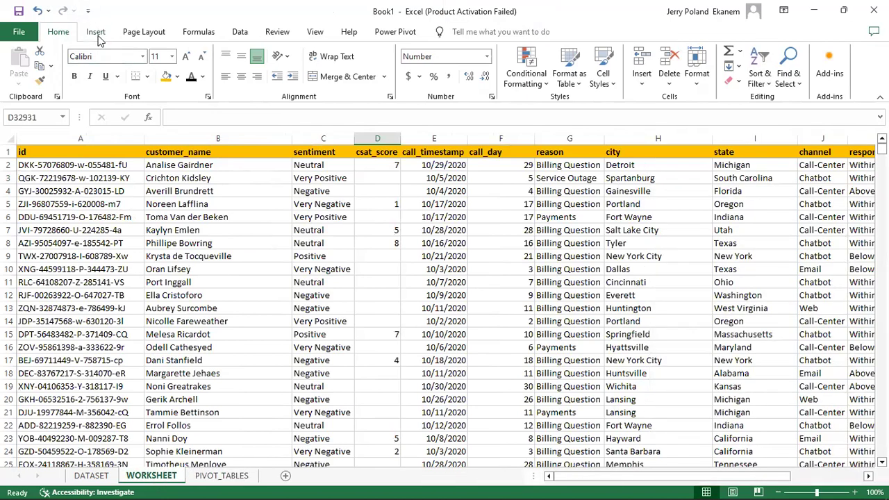
left_click(108, 208)
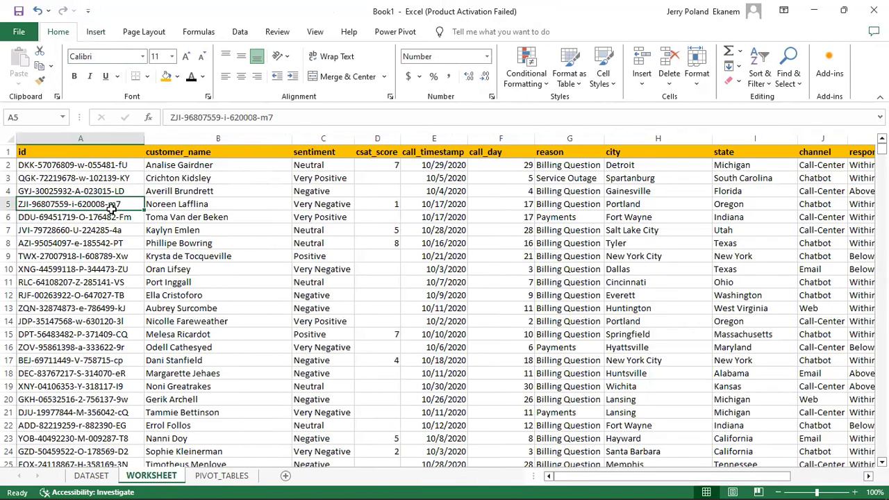
left_click(96, 32)
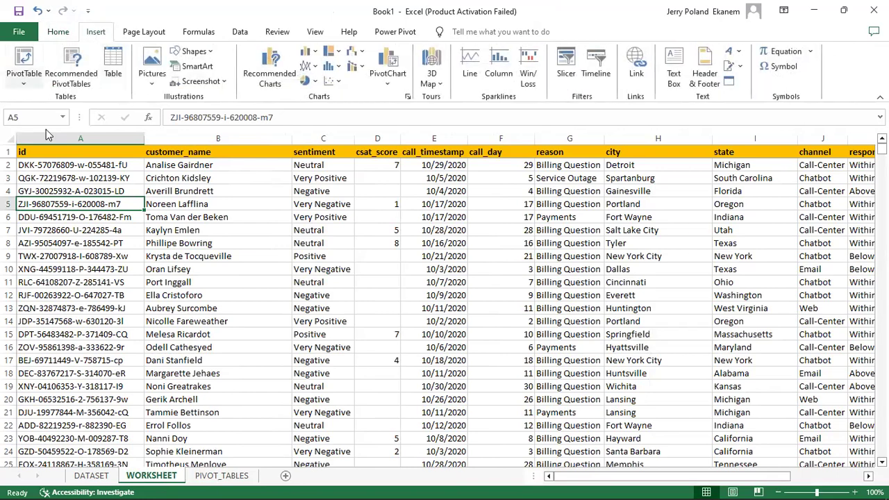
left_click(24, 61)
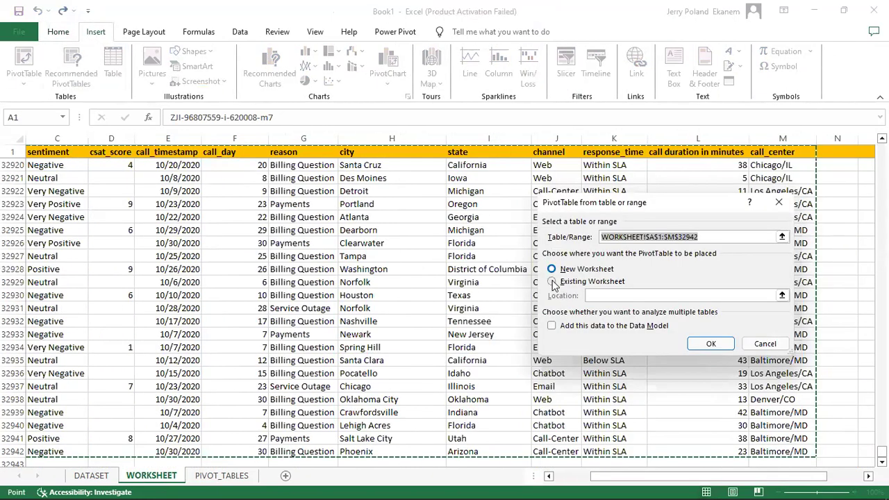
left_click(552, 282)
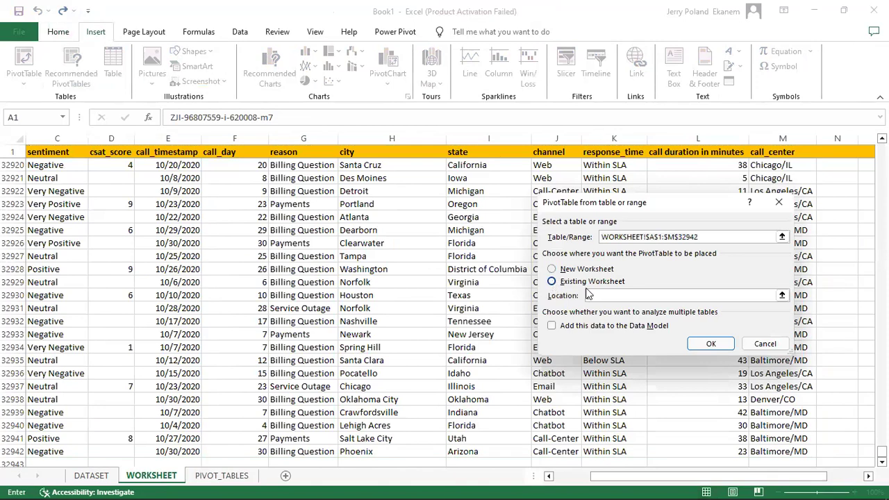
left_click(222, 476)
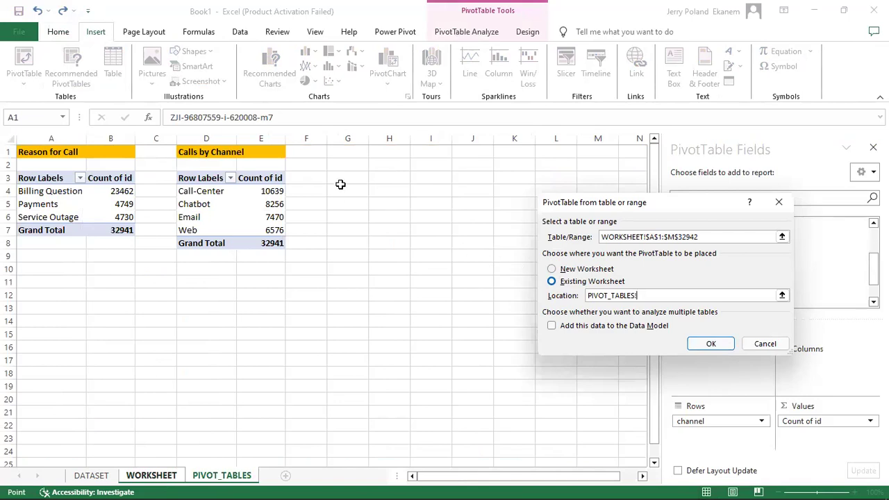
left_click(345, 178)
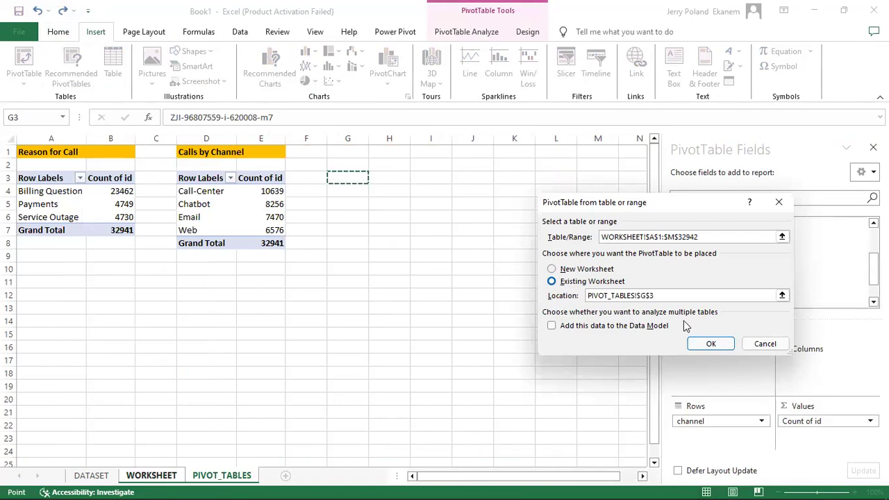
left_click(711, 345)
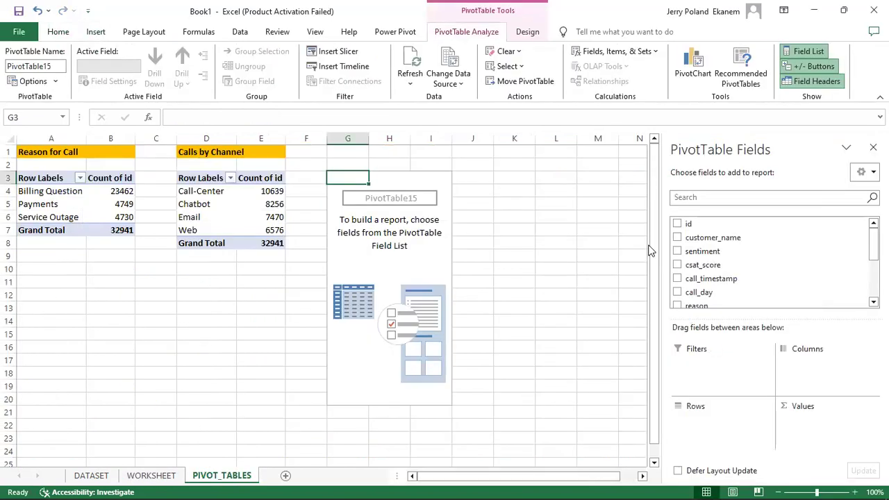
Enter the title Calls by Call Center in G1 above the empty PivotTable.
left_click(346, 153)
type("Ca")
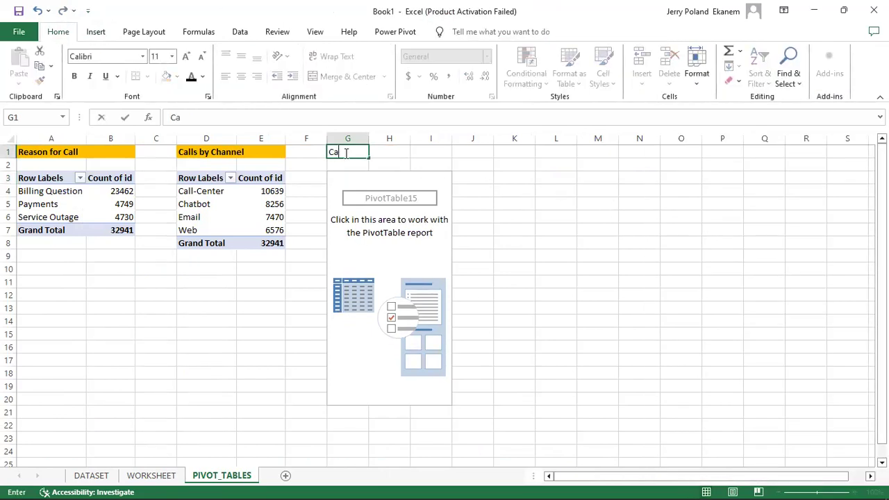
type("lls by Call Center")
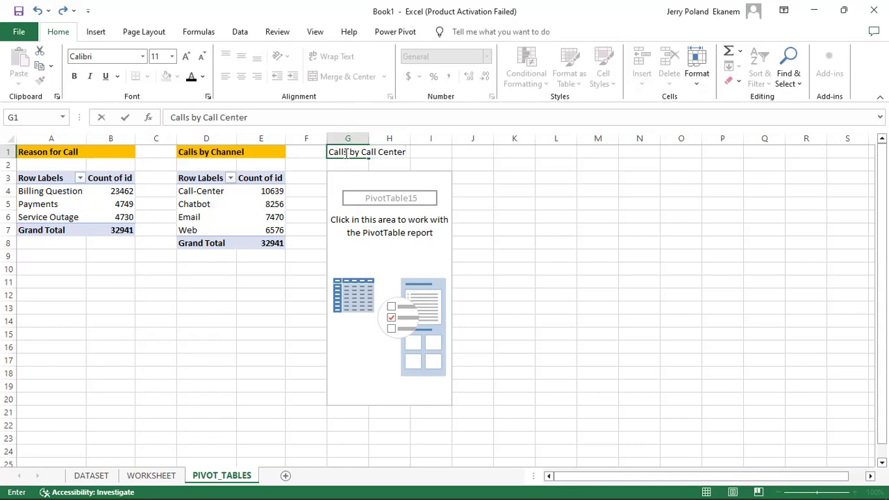
key("Return")
Copy the formatting of the Calls by Channel title cells D1:E1 onto G1:H1 with Format Painter.
left_click(179, 152)
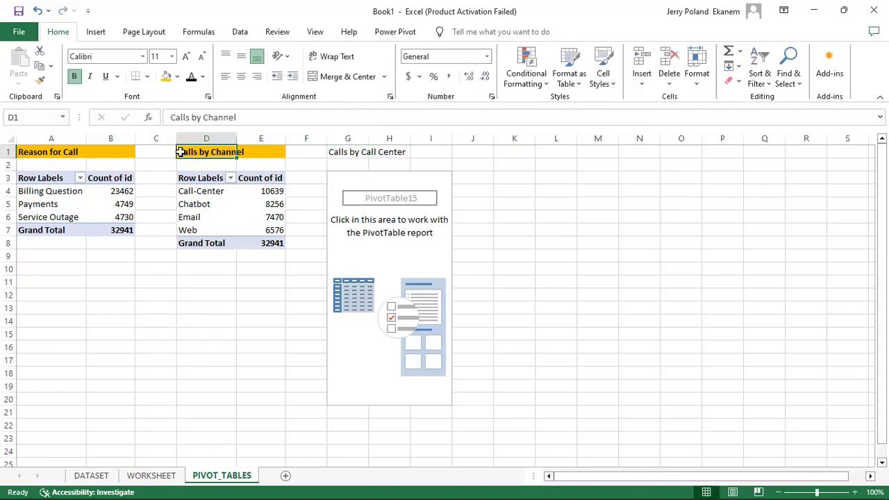
left_click_drag(179, 152, 247, 154)
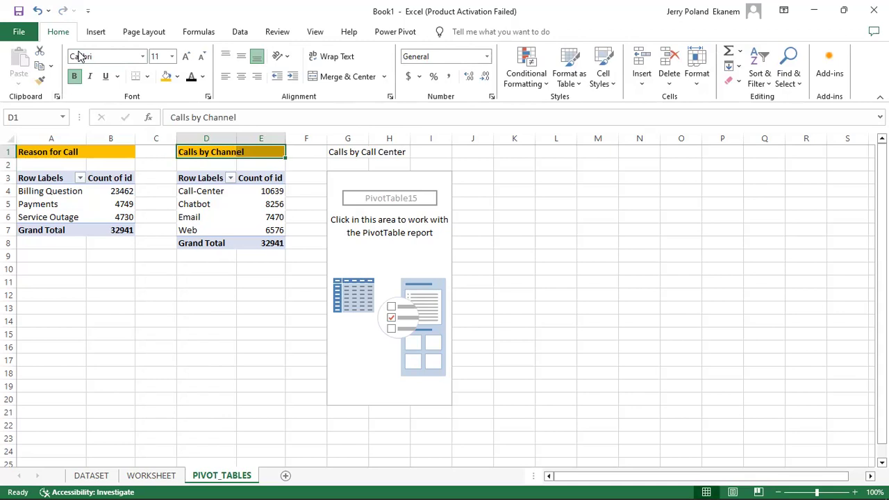
left_click(39, 81)
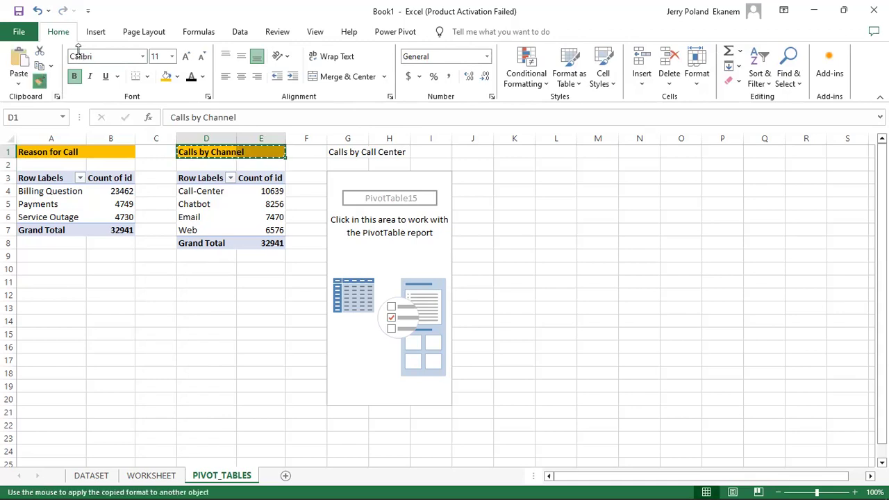
left_click(335, 152)
left_click_drag(335, 151, 367, 151)
left_click(533, 206)
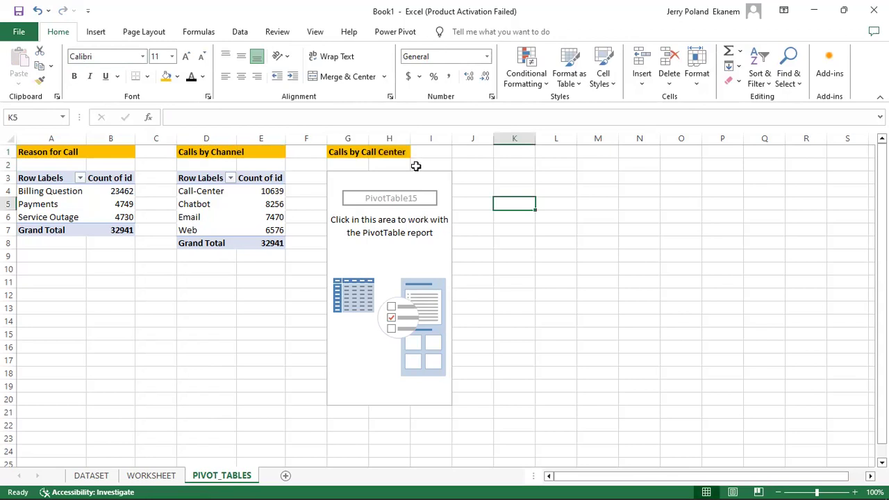
Build the Calls by Call Center PivotTable with id counted in Values and call_center in Rows.
left_click(355, 237)
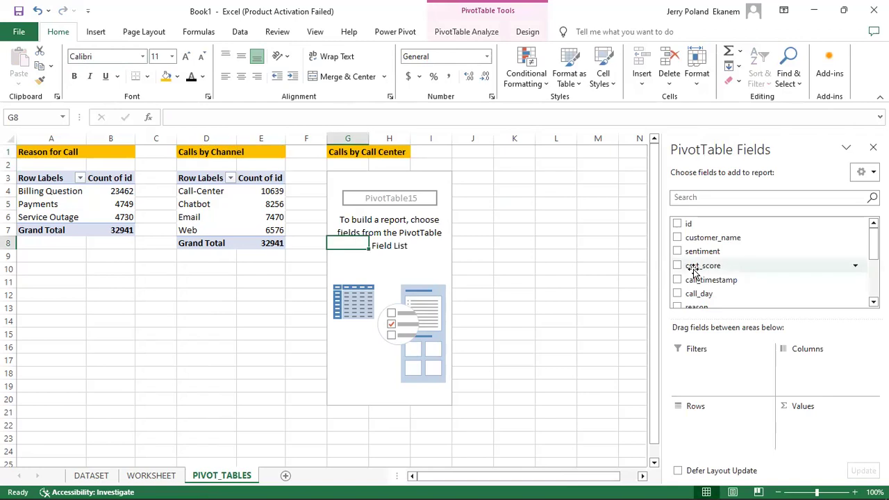
left_click_drag(760, 224, 808, 428)
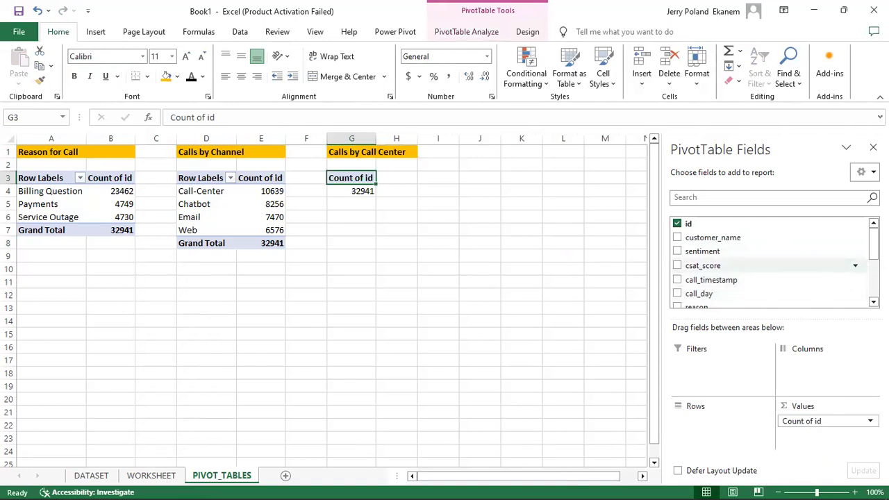
left_click_drag(874, 243, 873, 285)
left_click_drag(744, 289, 721, 420)
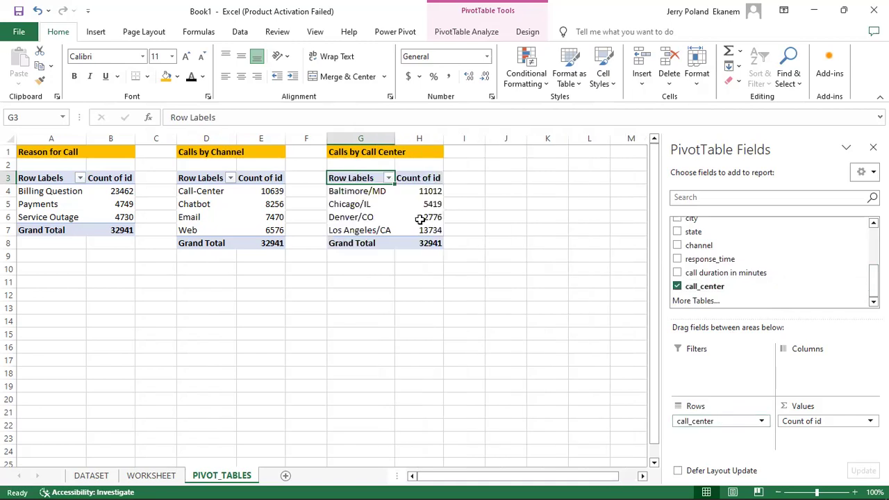
Insert another PivotTable from the WORKSHEET range A1:M32942 into the existing PIVOT_TABLES sheet at cell J1.
left_click(148, 477)
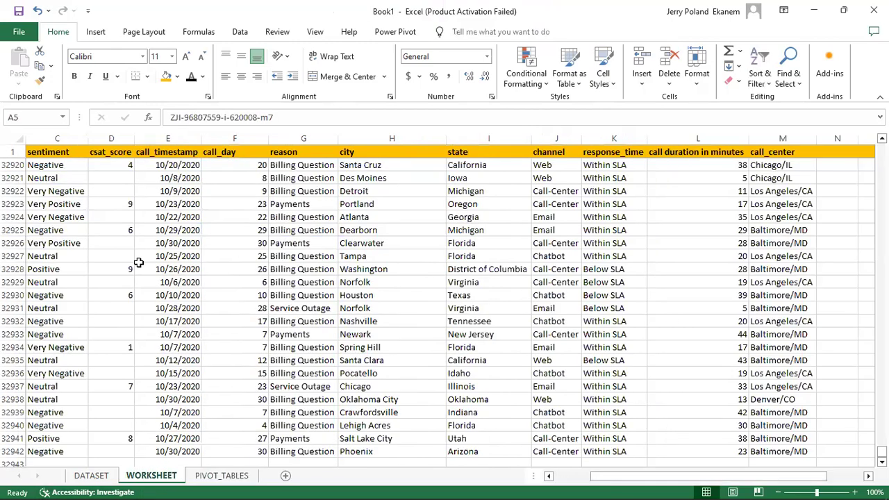
left_click(112, 255)
left_click(97, 35)
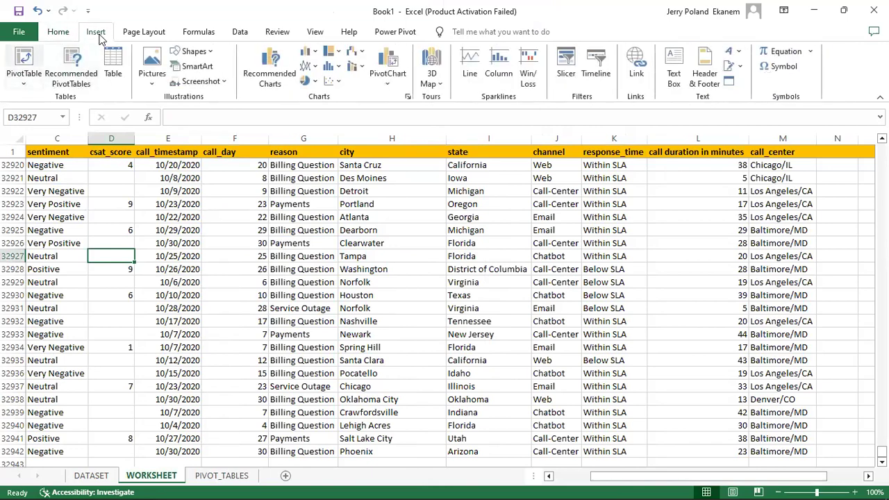
key("Return")
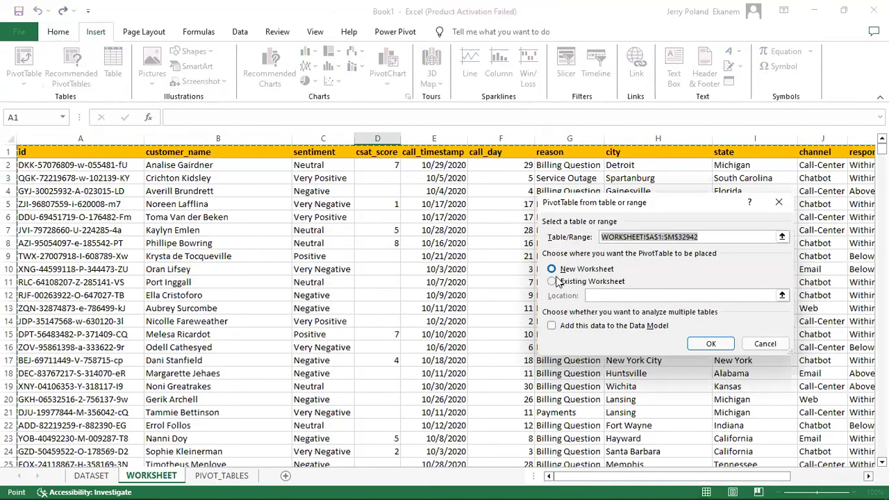
left_click(553, 282)
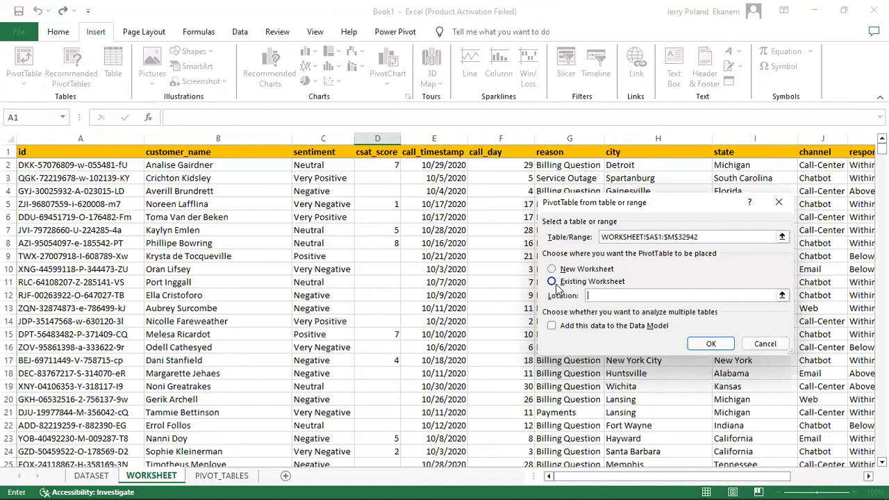
left_click(229, 478)
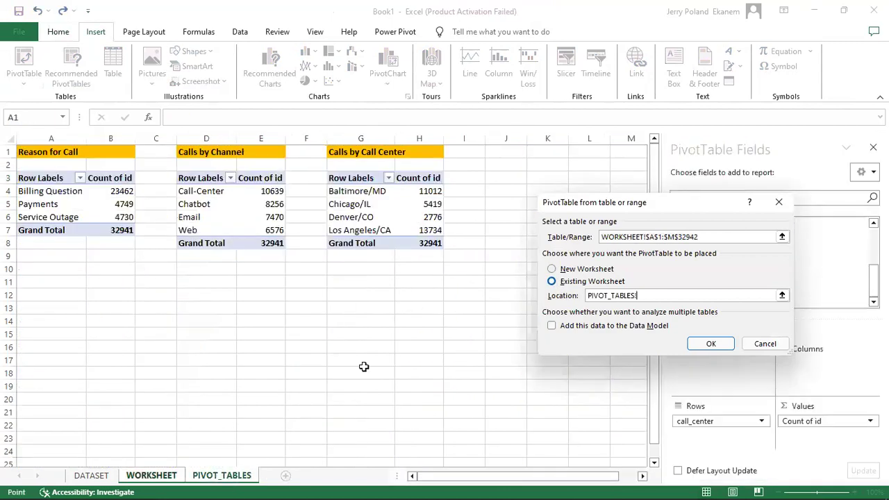
left_click(500, 154)
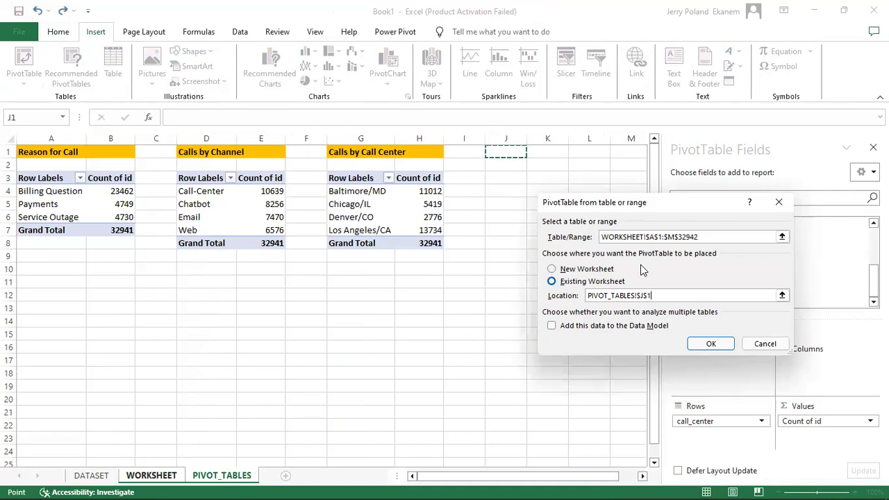
left_click(722, 347)
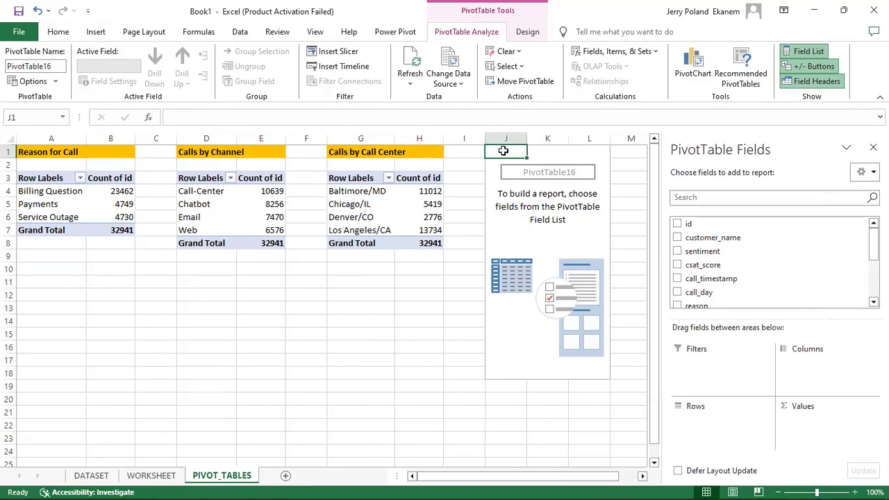
left_click(455, 281)
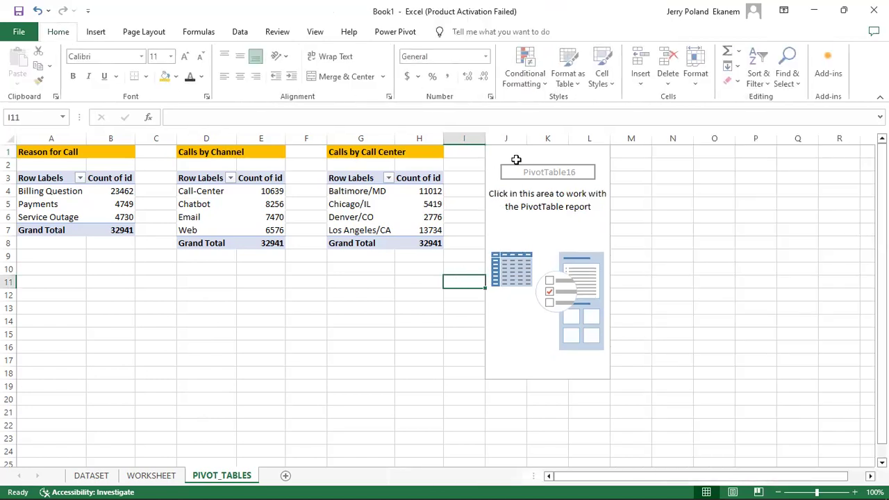
left_click(471, 154)
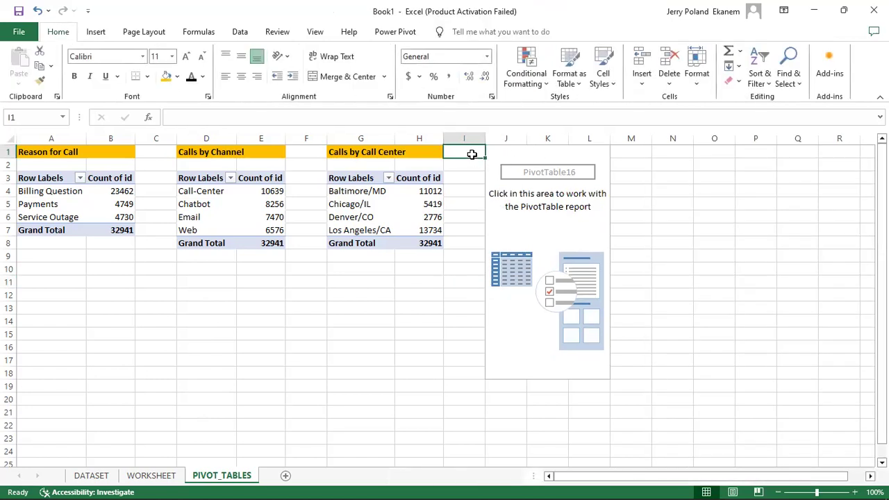
left_click(623, 154)
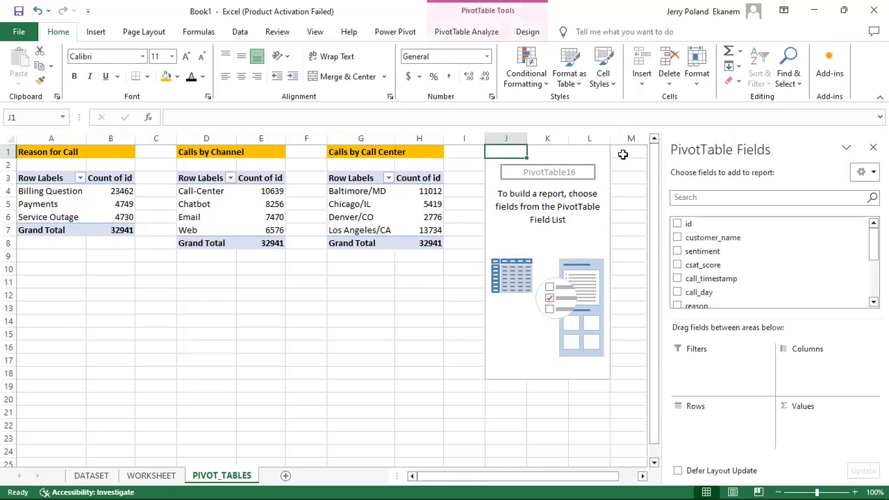
left_click(574, 154)
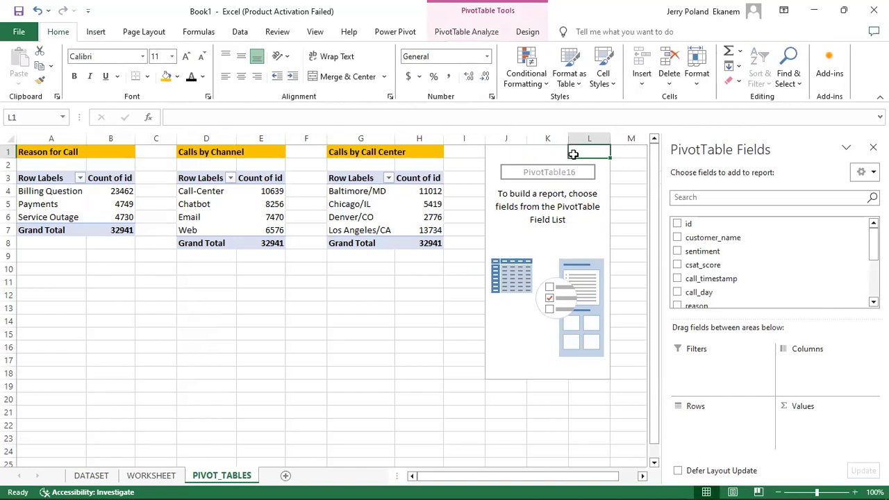
left_click(513, 179)
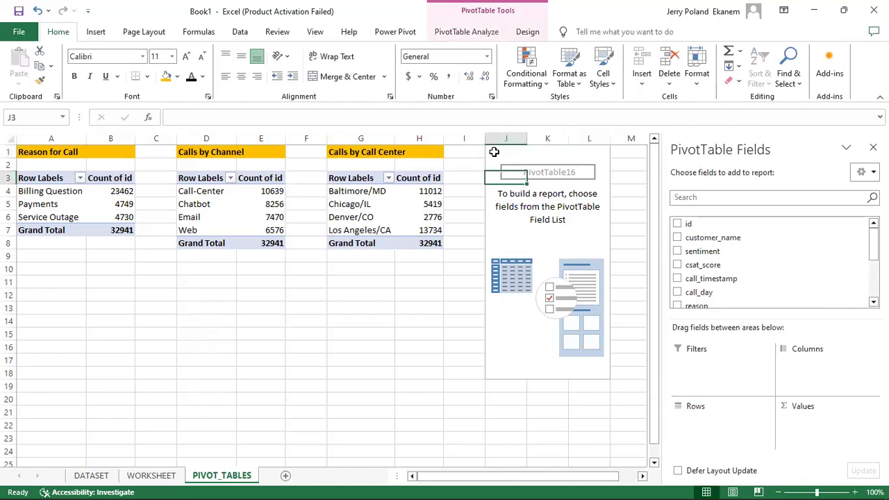
left_click(494, 151)
left_click_drag(494, 151, 492, 215)
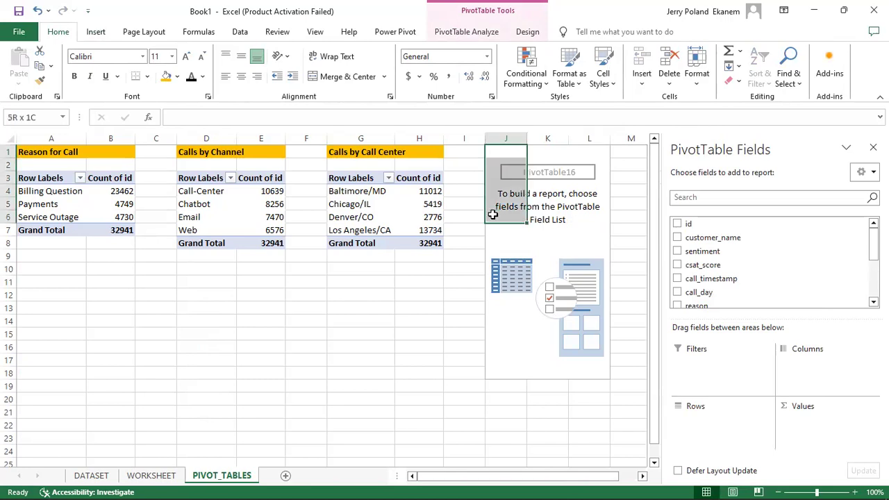
left_click(590, 218)
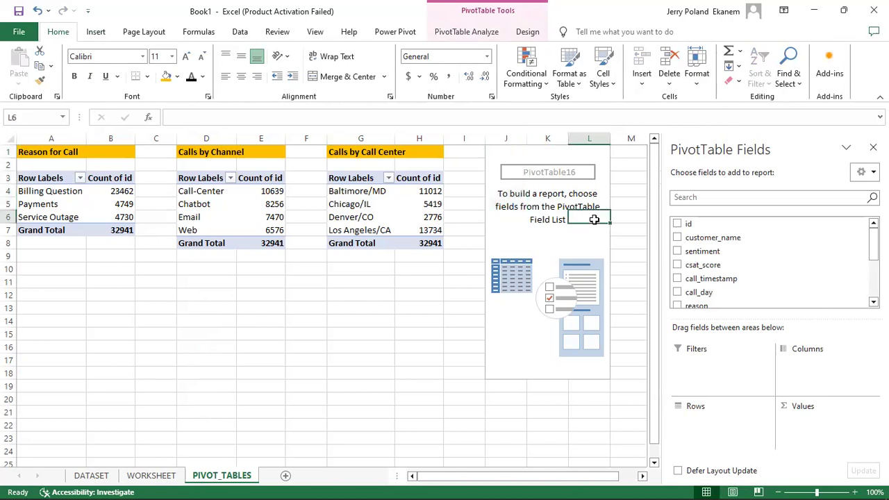
left_click(494, 169)
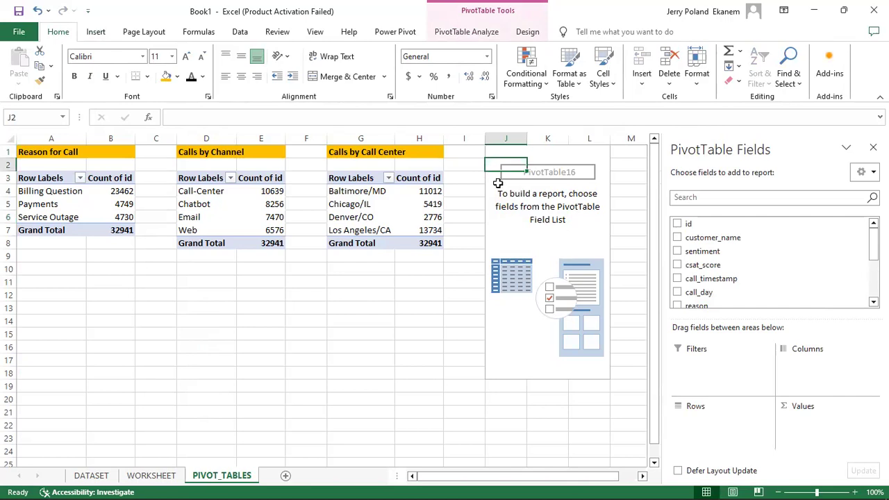
left_click(521, 189)
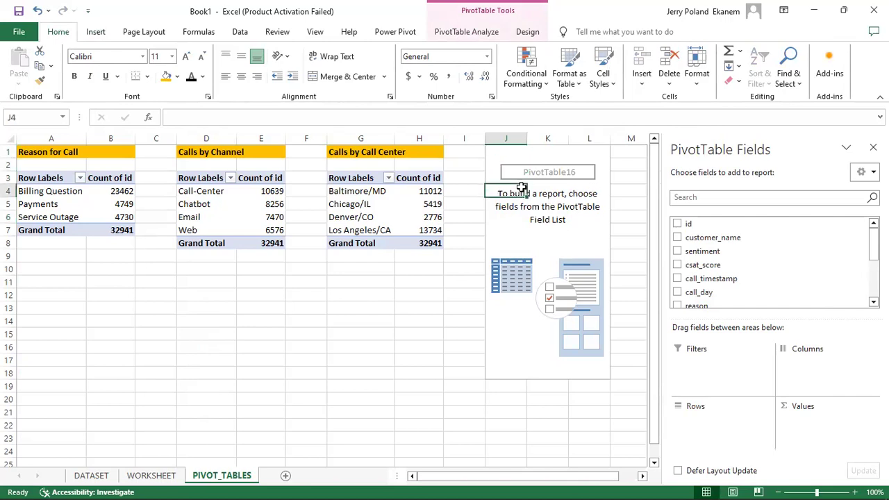
Try to move the empty PivotTable down by relocating its cell J3 to K13.
left_click(491, 173)
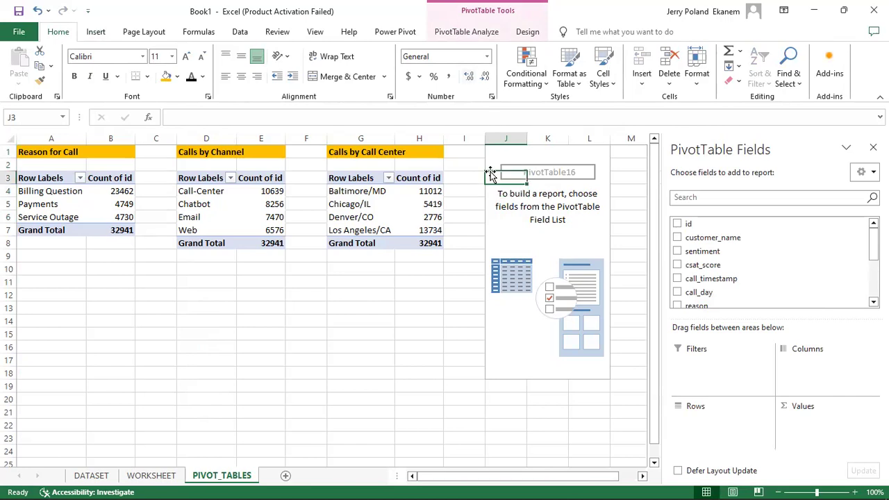
left_click_drag(491, 172, 548, 315)
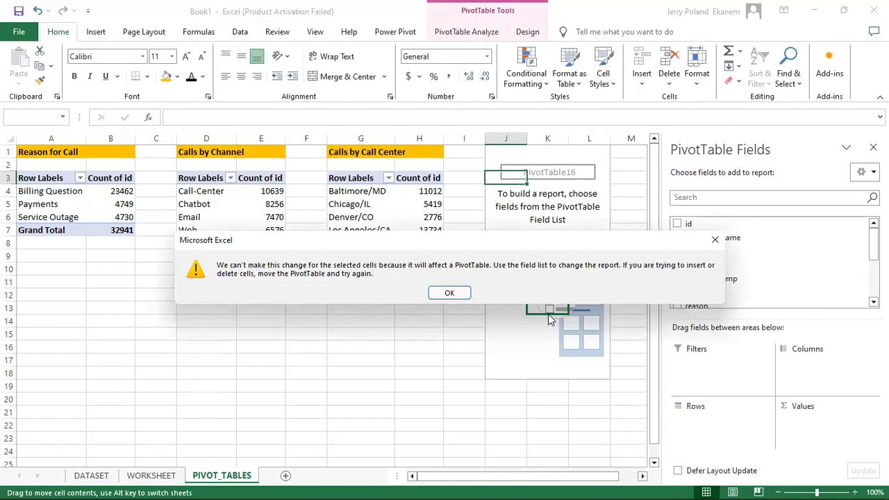
left_click(716, 245)
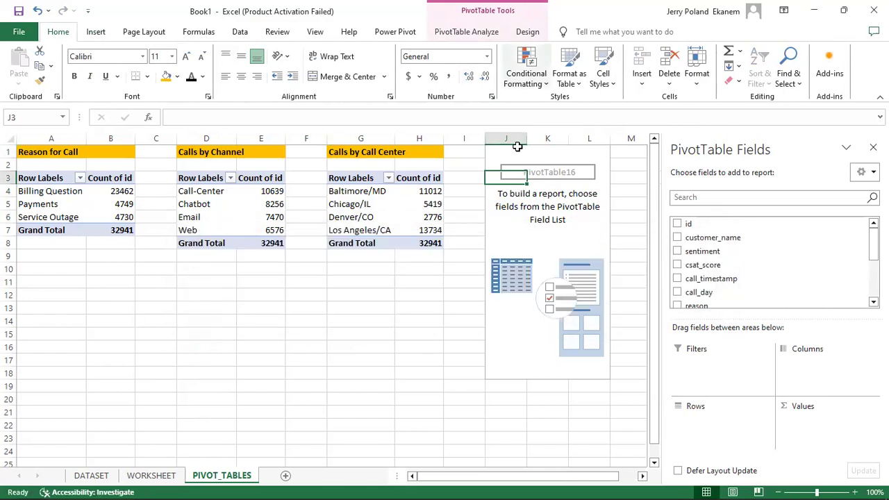
left_click(533, 33)
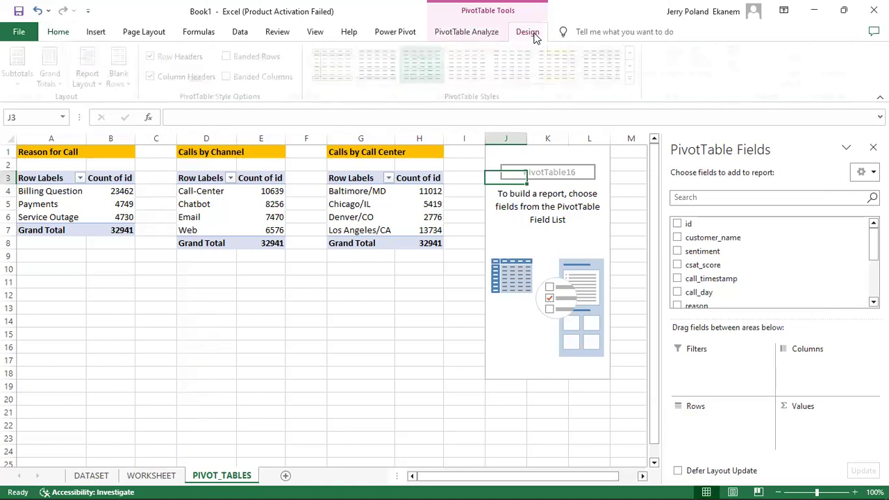
left_click(472, 32)
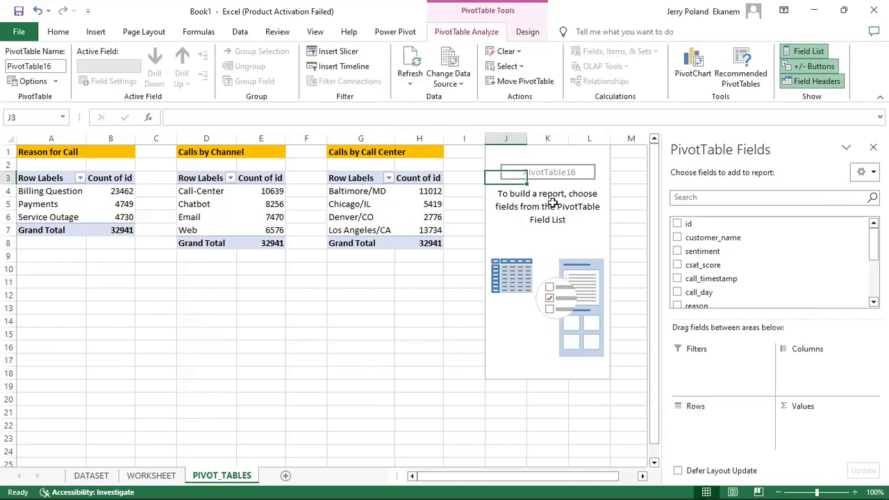
left_click(452, 294)
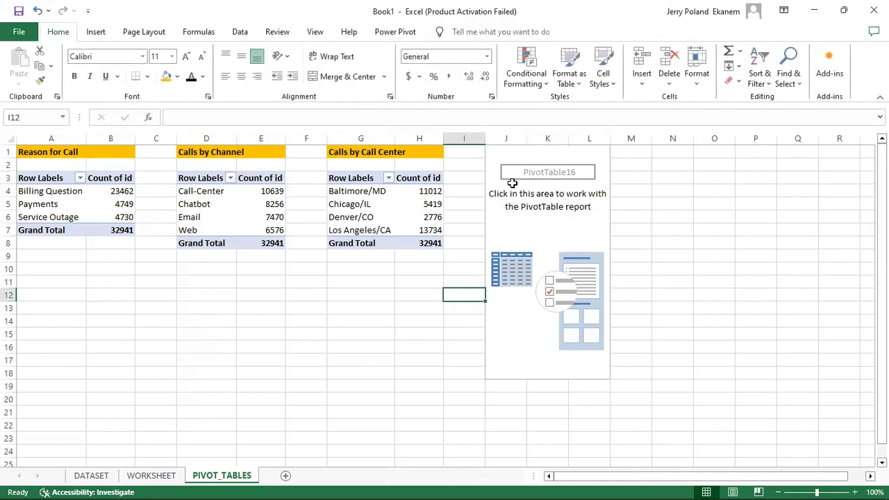
Build the PivotTable at J1 with id counted in Values and response_time in Rows.
left_click(511, 214)
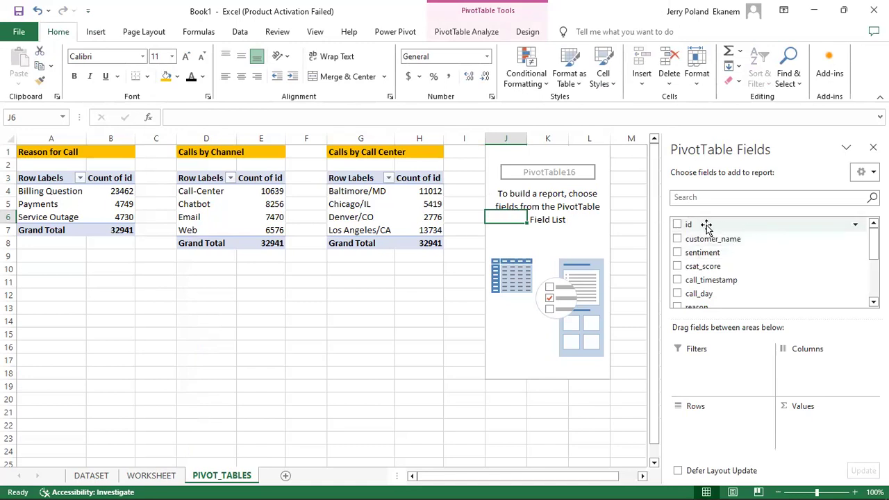
left_click_drag(706, 228, 815, 449)
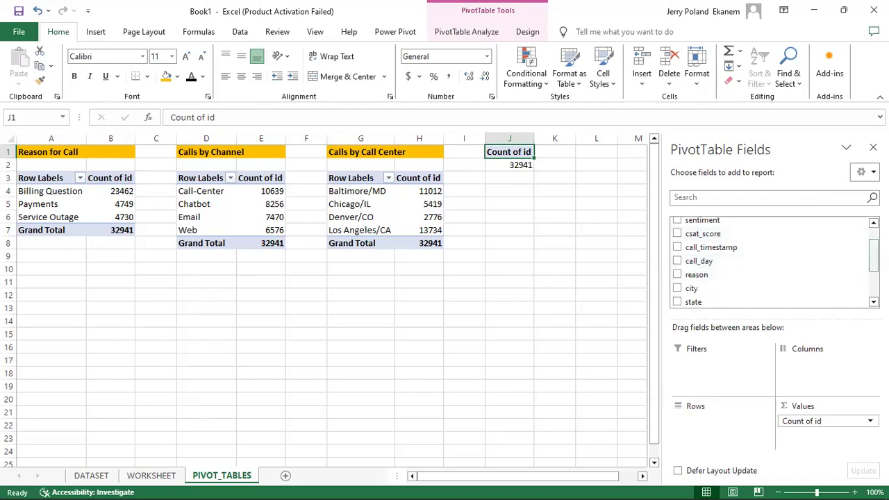
scroll(742, 259, "down", 3)
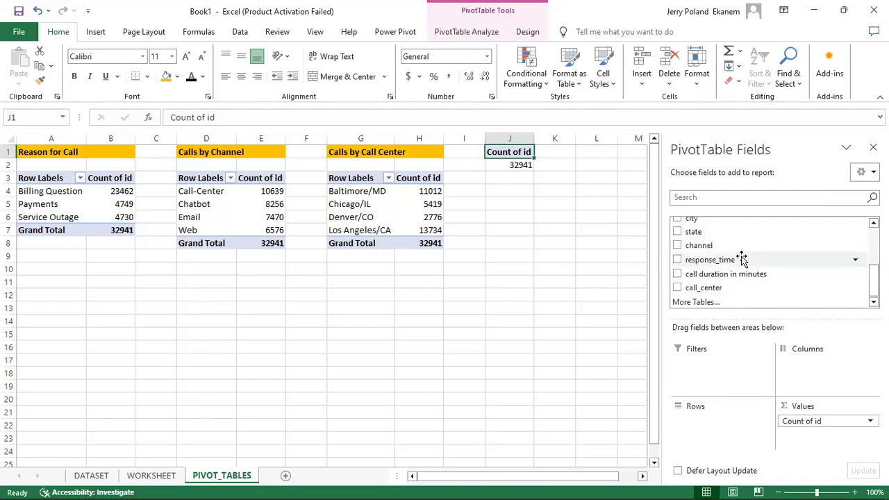
left_click_drag(742, 259, 724, 423)
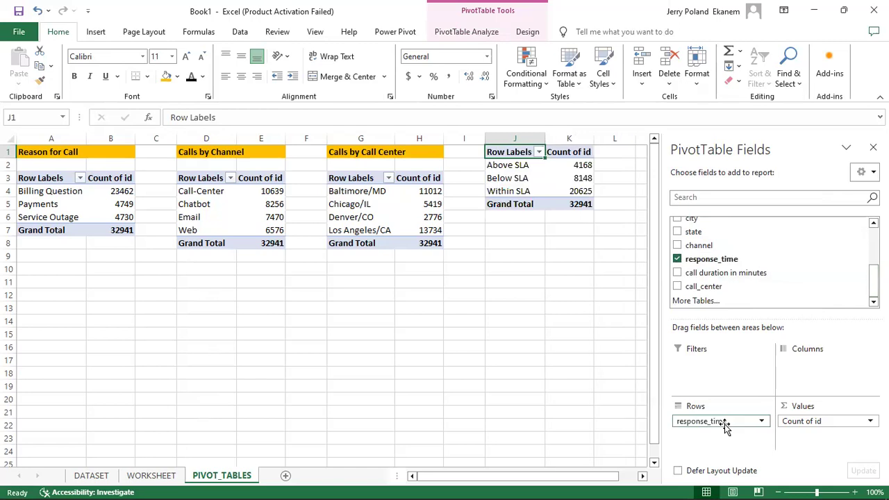
left_click(579, 245)
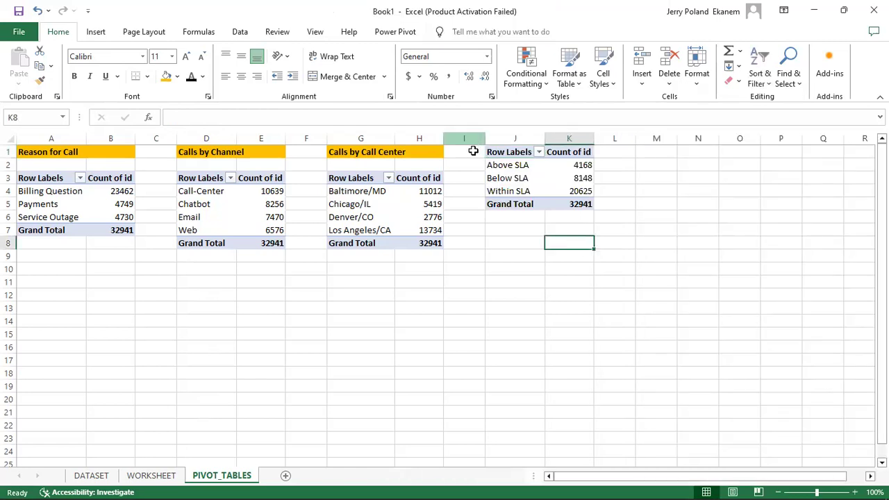
Insert blank cells at I1:K1 twice, shifting cells down, to move the response_time PivotTable to row 3.
left_click(471, 151)
left_click_drag(472, 150, 583, 151)
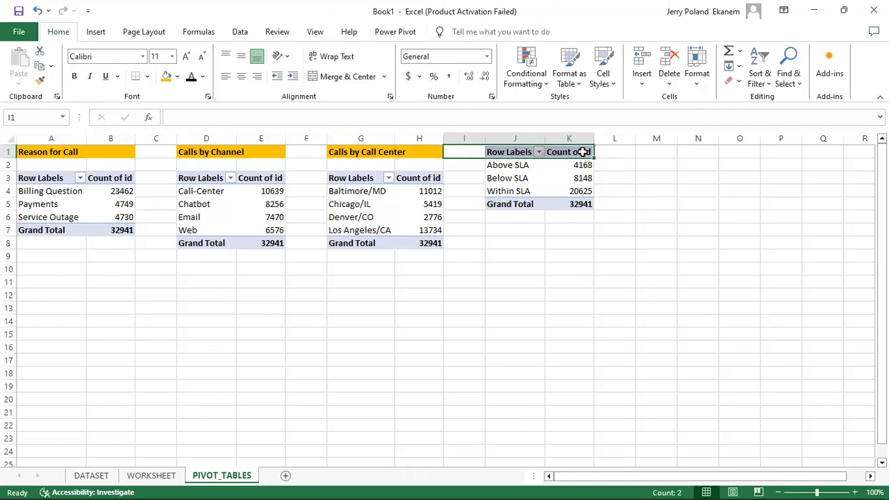
right_click(532, 152)
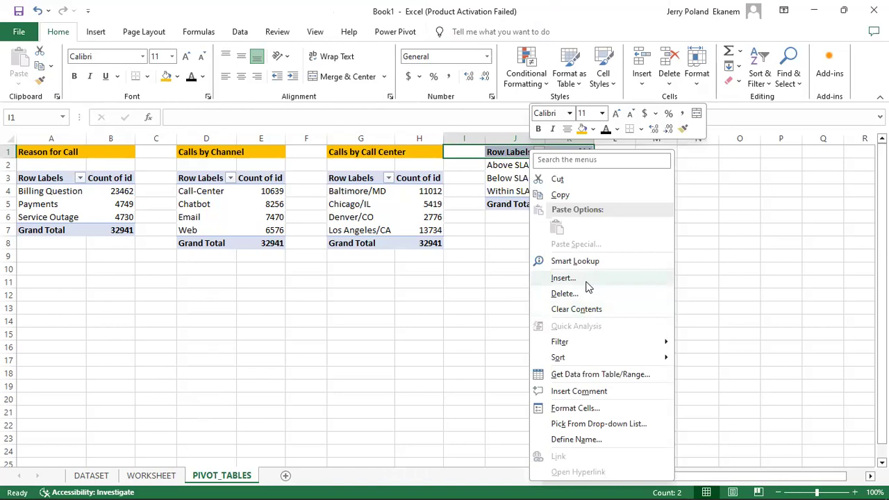
left_click(564, 278)
left_click(577, 296)
left_click(563, 341)
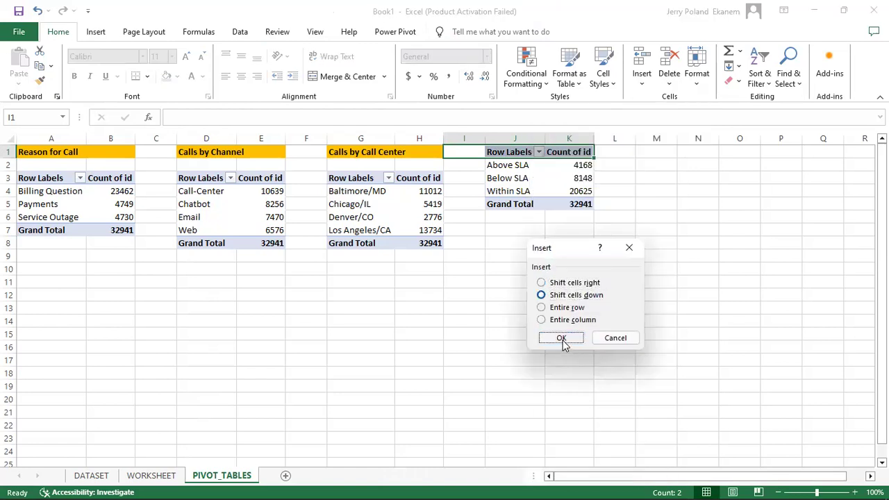
right_click(520, 151)
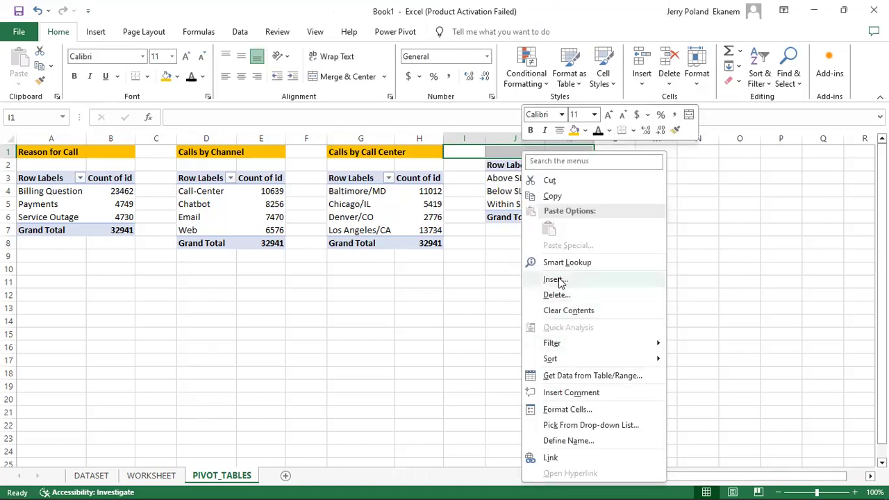
left_click(560, 280)
left_click(556, 292)
left_click(540, 335)
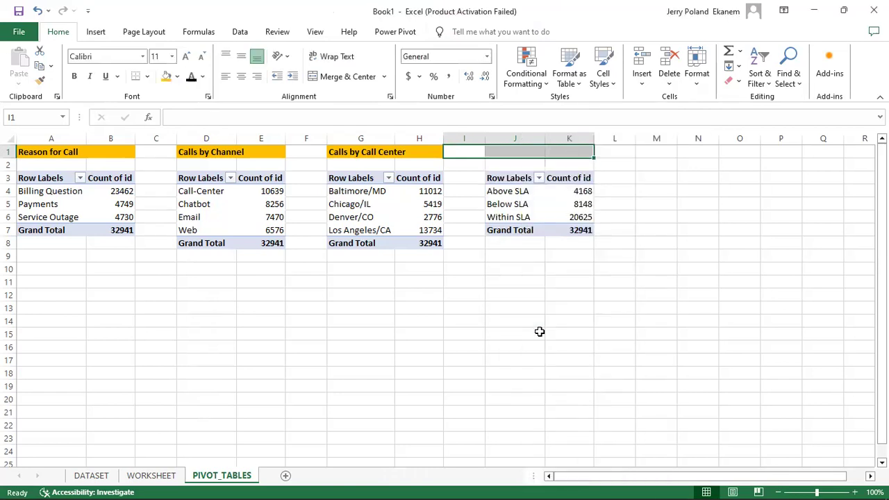
left_click(566, 333)
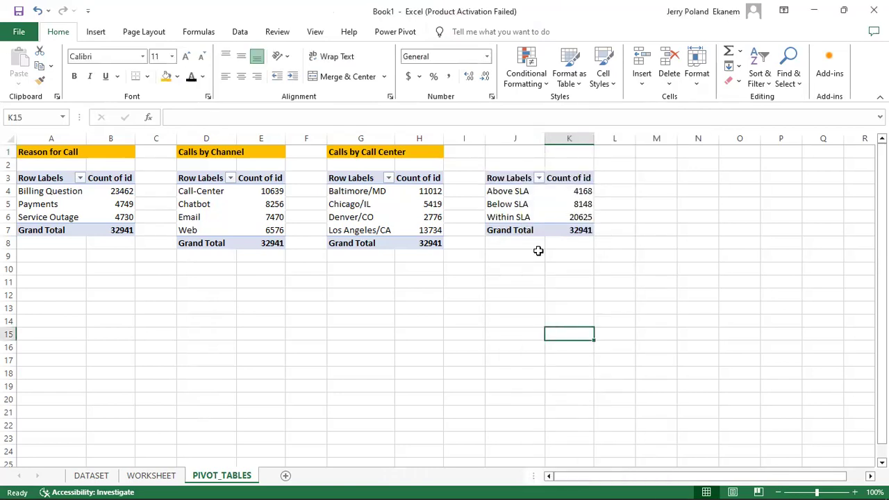
Enter the title "Calls by Responsive Time" in cell J1 above the response time PivotTable.
left_click(499, 154)
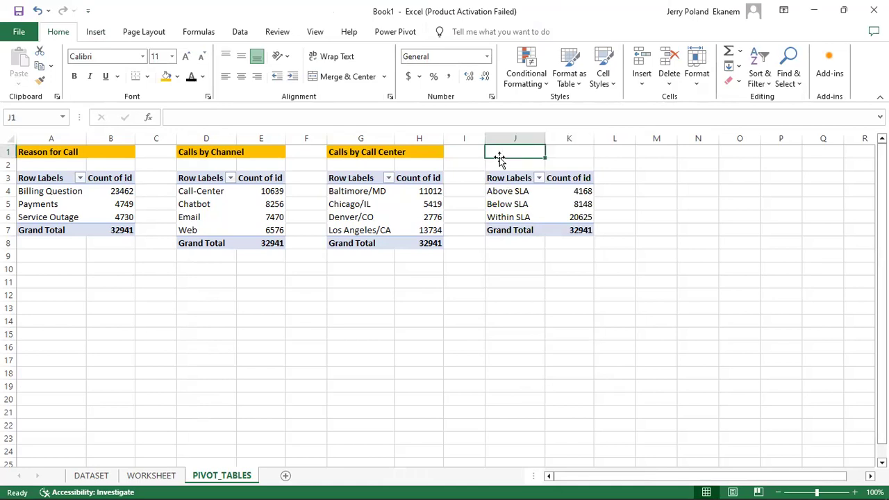
type("Ca")
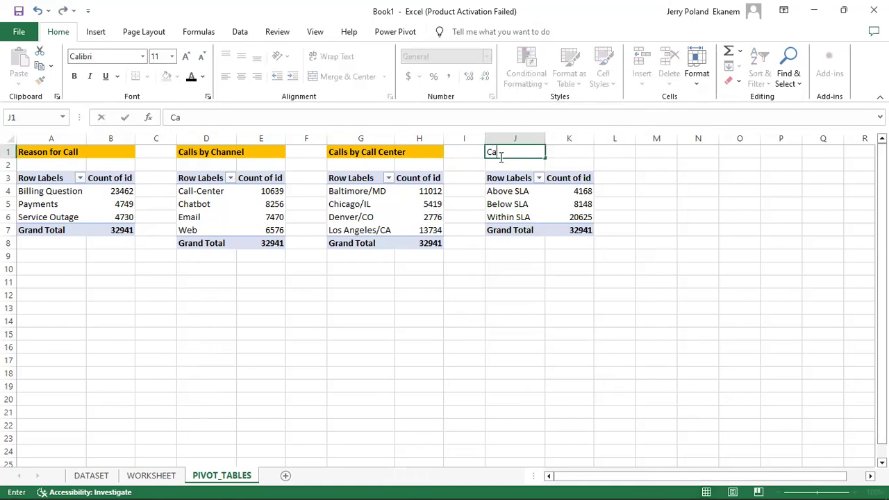
type("lls by Respon")
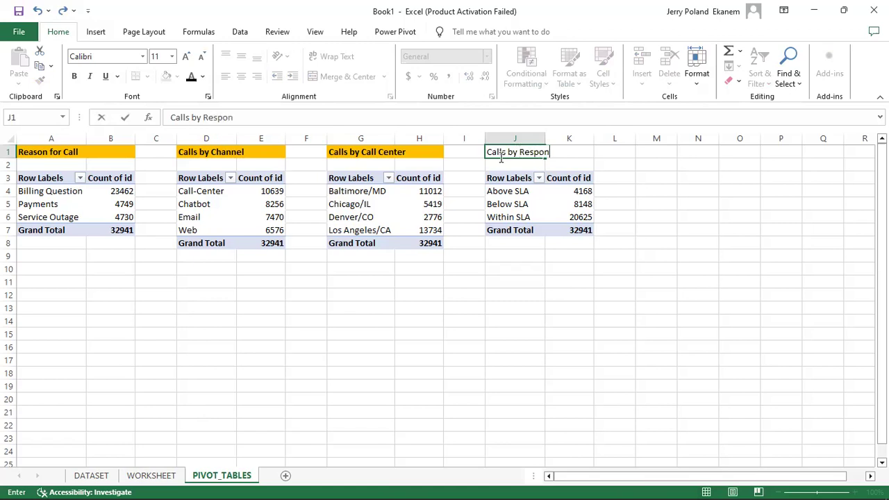
type("sive Time")
left_click(583, 285)
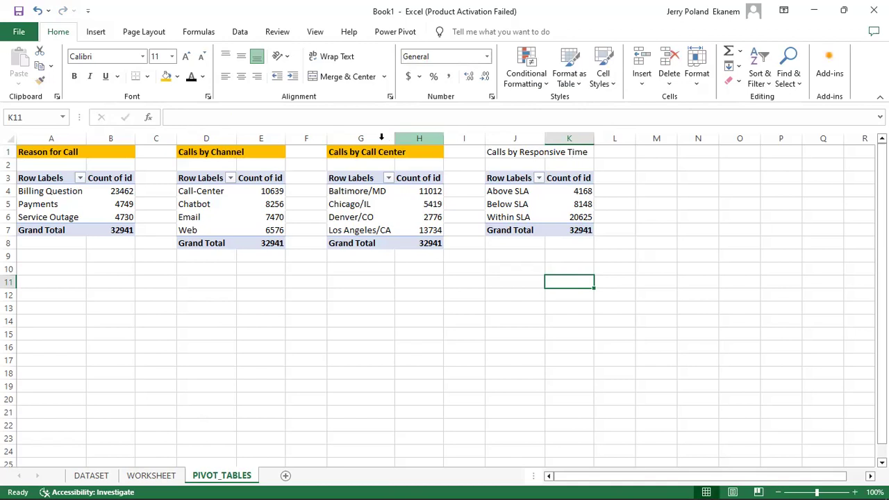
Copy the bold orange title formatting from G1:H1 onto the "Calls by Responsive Time" title in J1:K1.
left_click(333, 152)
left_click_drag(332, 152, 412, 157)
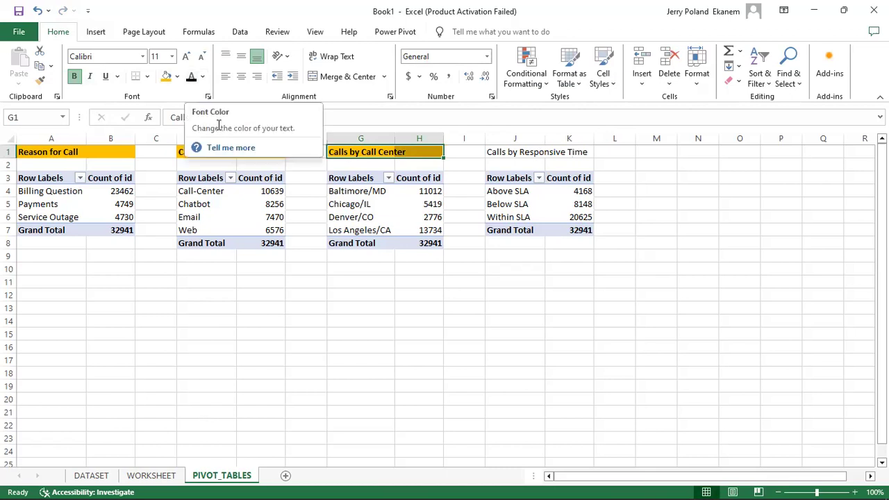
left_click(40, 80)
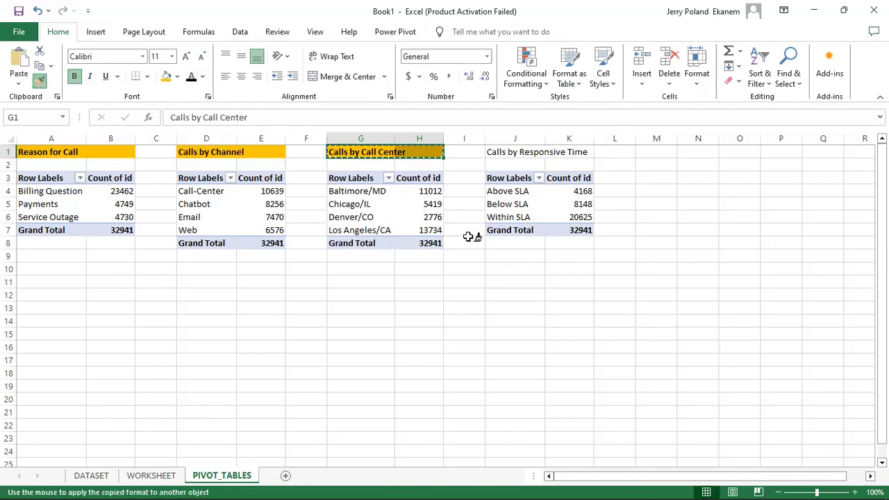
left_click(499, 153)
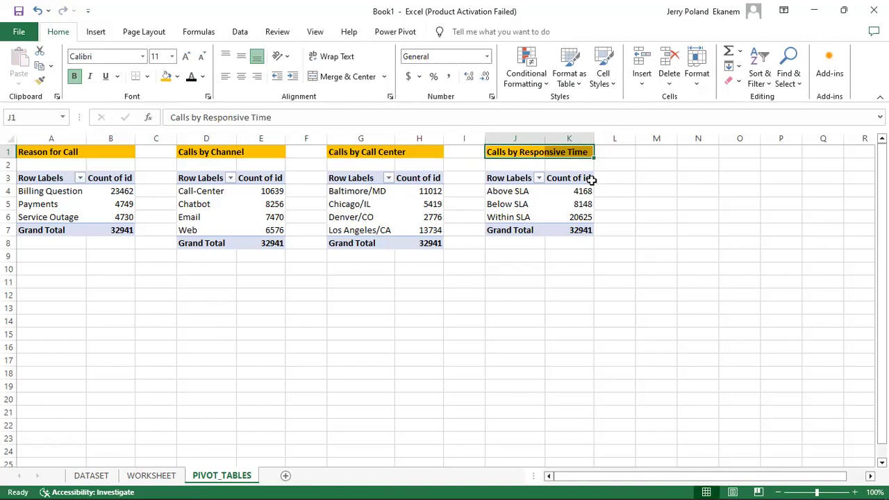
left_click(656, 151)
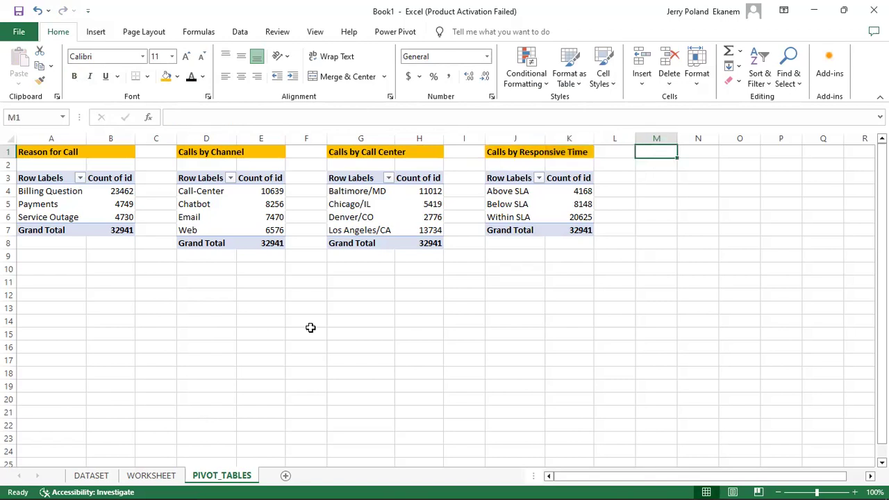
Insert a PivotTable from the WORKSHEET range A1:M32942 into the existing PIVOT_TABLES sheet at cell M3.
left_click(150, 476)
left_click(104, 333)
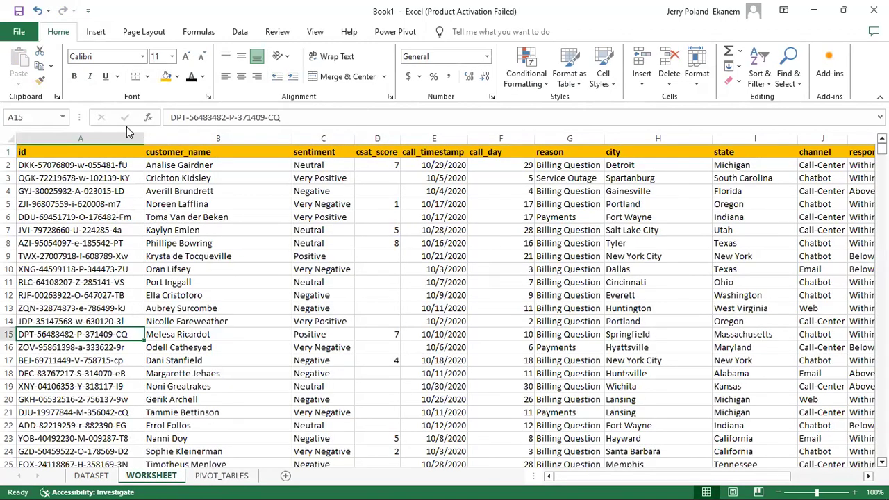
left_click(95, 32)
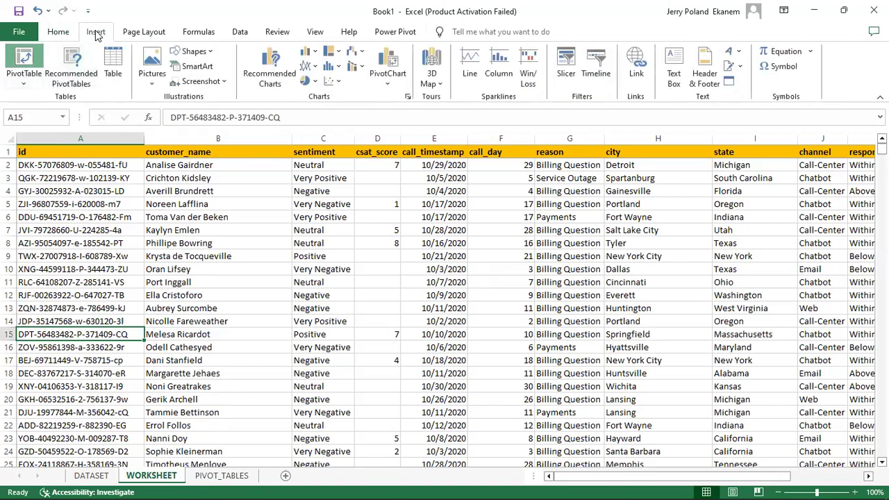
key("Return")
left_click(574, 284)
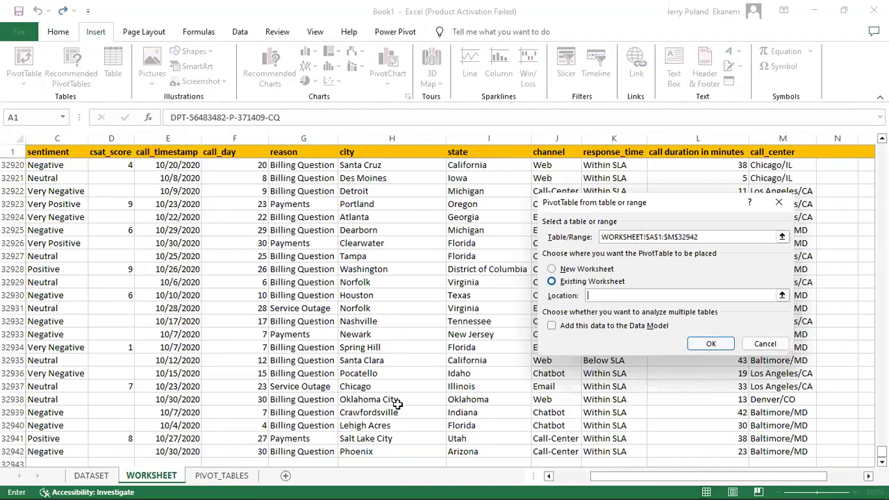
left_click(227, 478)
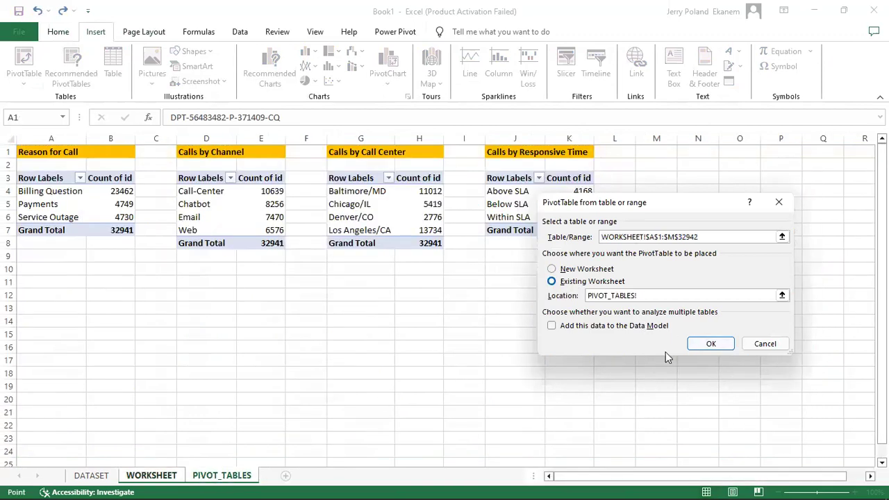
left_click(657, 178)
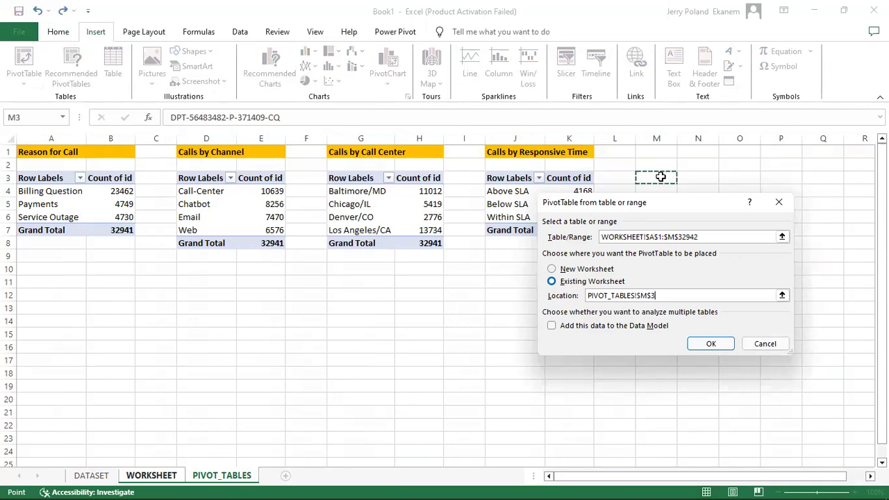
left_click(712, 344)
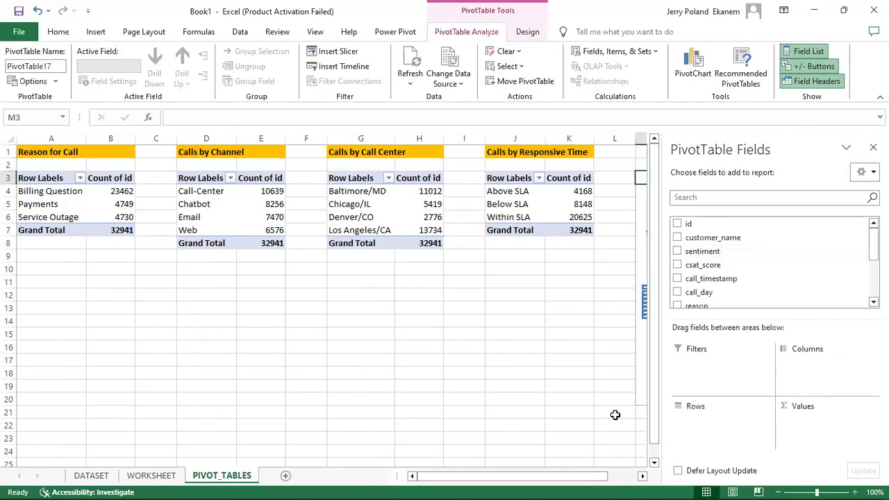
Enter the title "Calls by Call day" in cell M1 above the empty PivotTable.
left_click(643, 477)
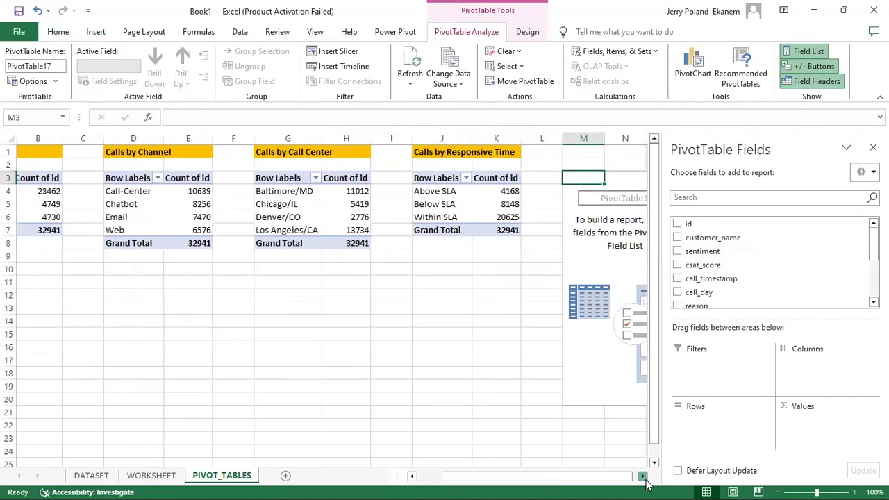
left_click(643, 477)
left_click(545, 151)
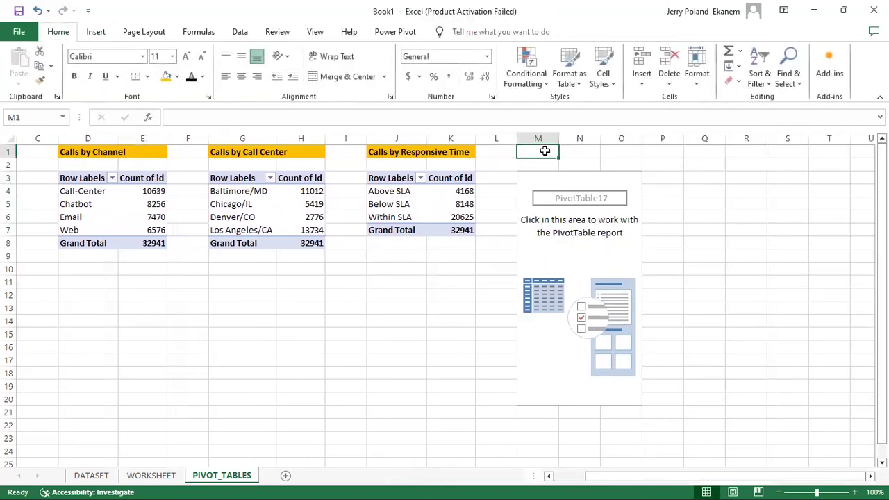
type("Call")
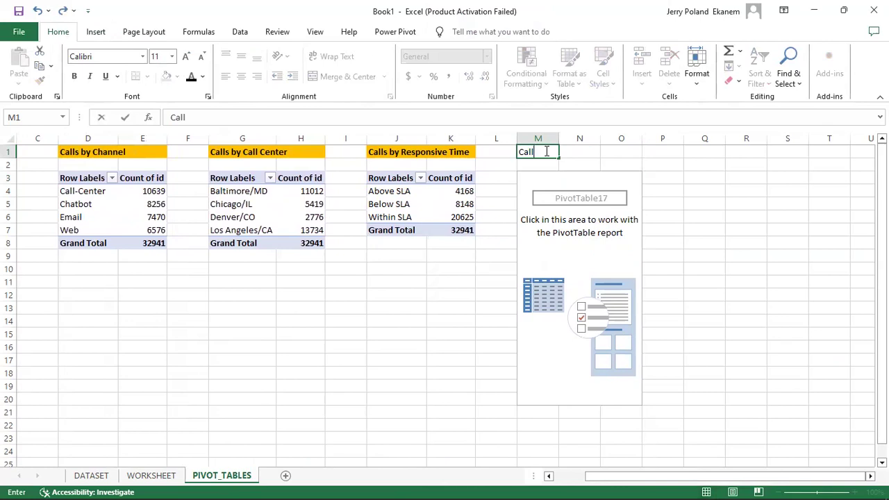
type("s by Call day")
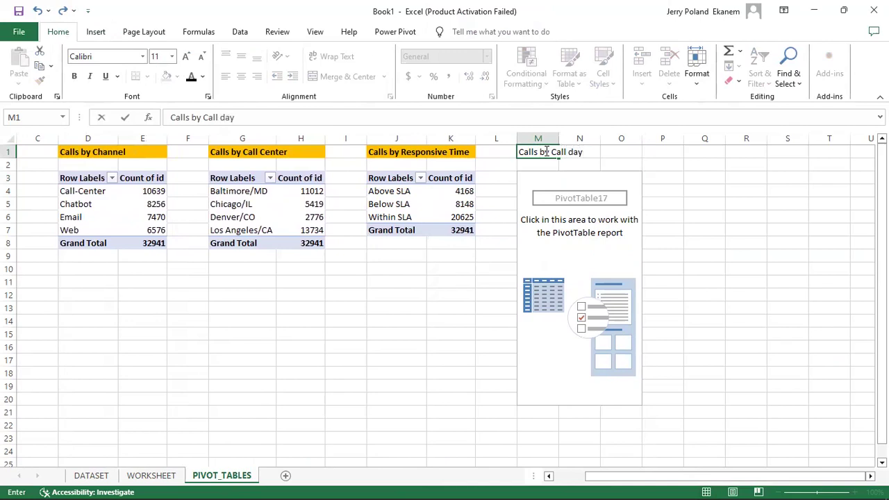
left_click(506, 182)
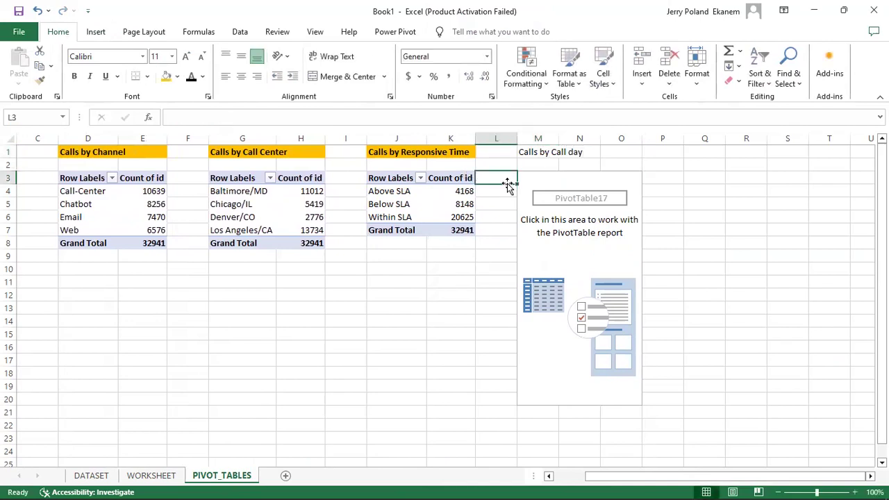
Copy the title formatting from J1:K1 onto the "Calls by Call day" title in M1:N1 with Format Painter.
left_click(377, 150)
left_click_drag(377, 150, 432, 151)
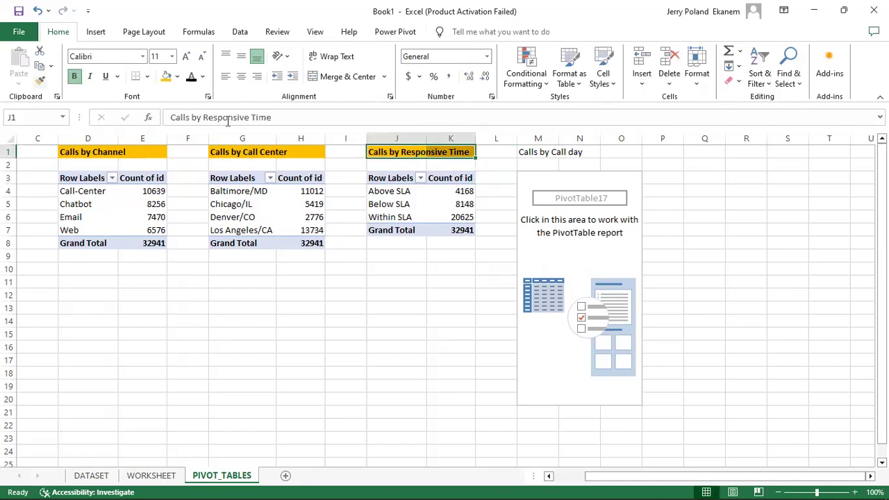
key("alt+h")
key("f")
key("p")
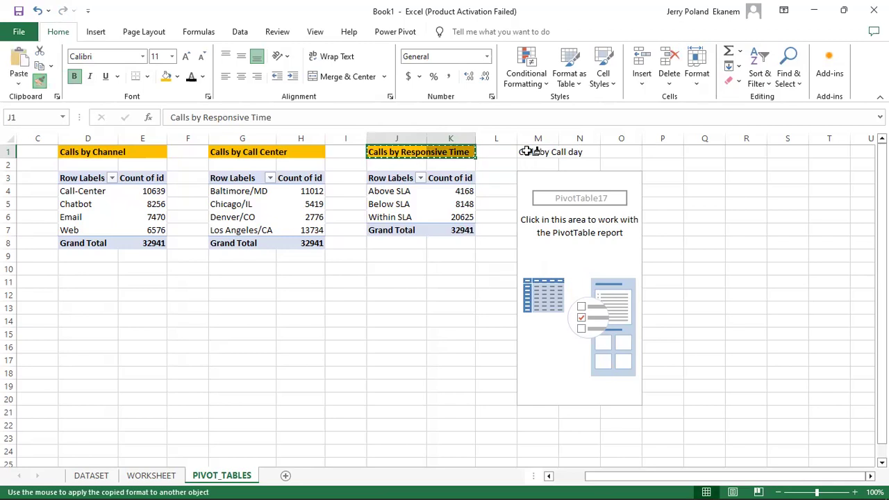
left_click(527, 151)
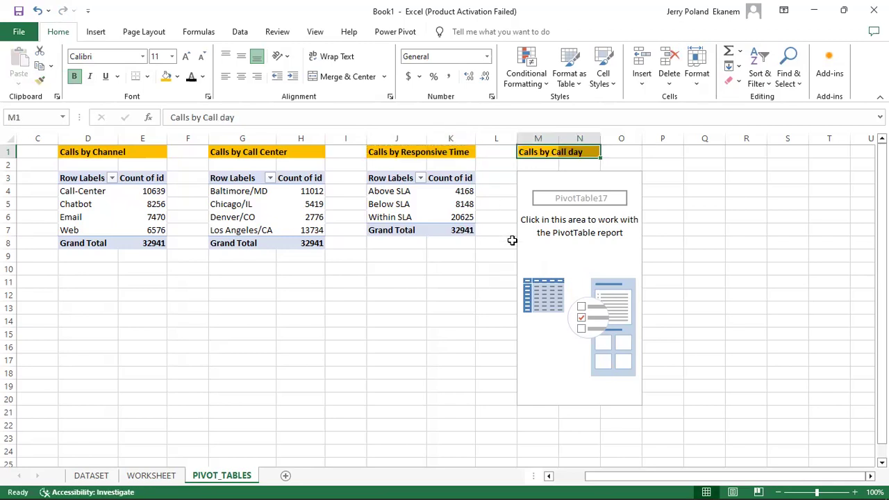
Build the PivotTable at M3 with id counted in Values and call_day in Rows.
left_click(545, 248)
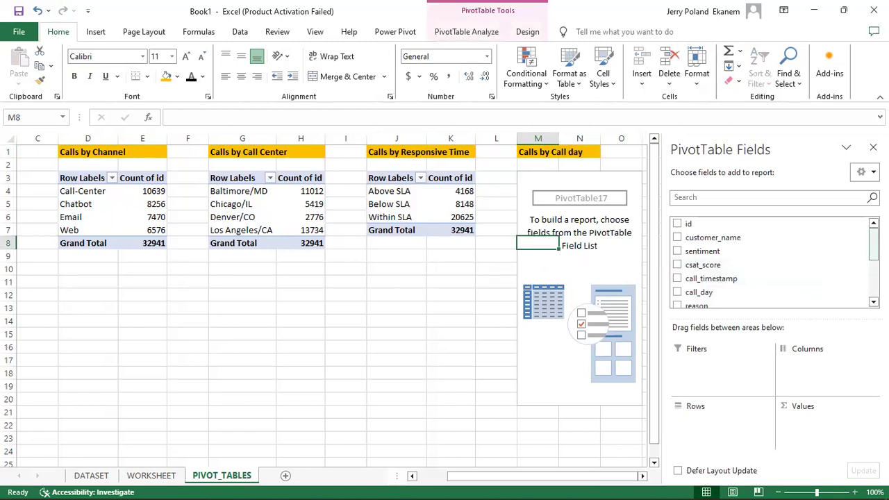
scroll(810, 257, "down", 1)
scroll(809, 237, "up", 1)
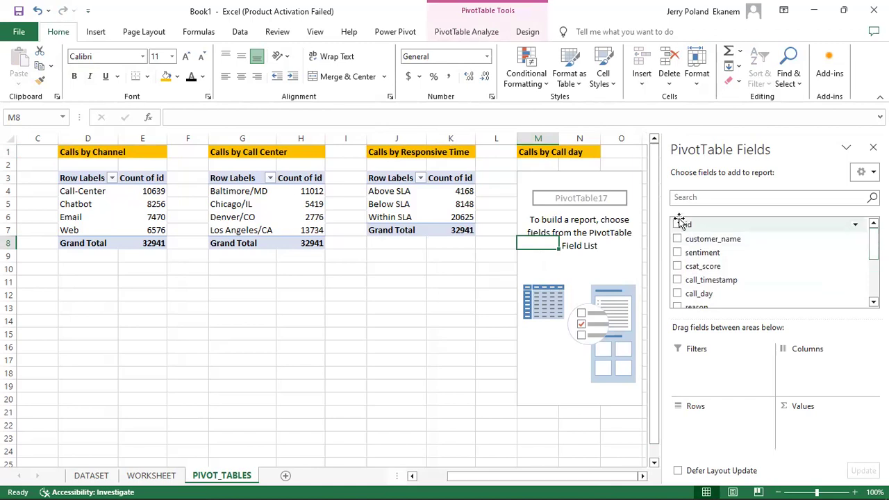
left_click_drag(698, 225, 813, 417)
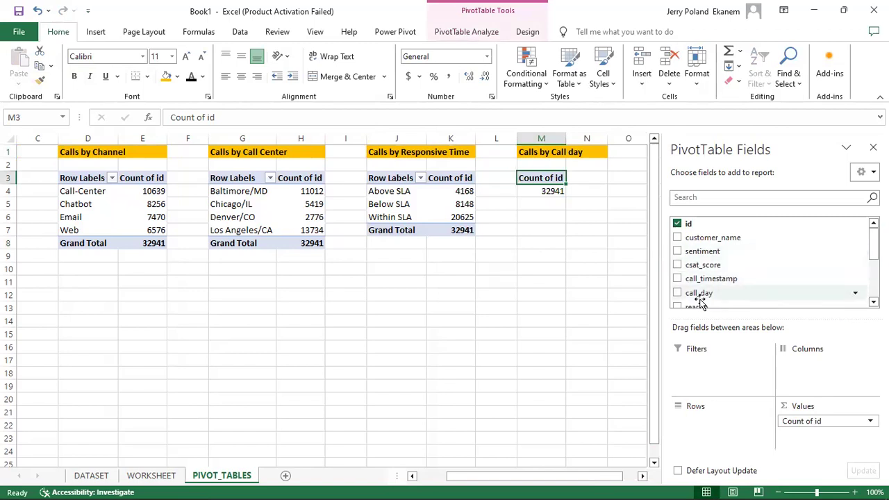
left_click_drag(701, 297, 702, 427)
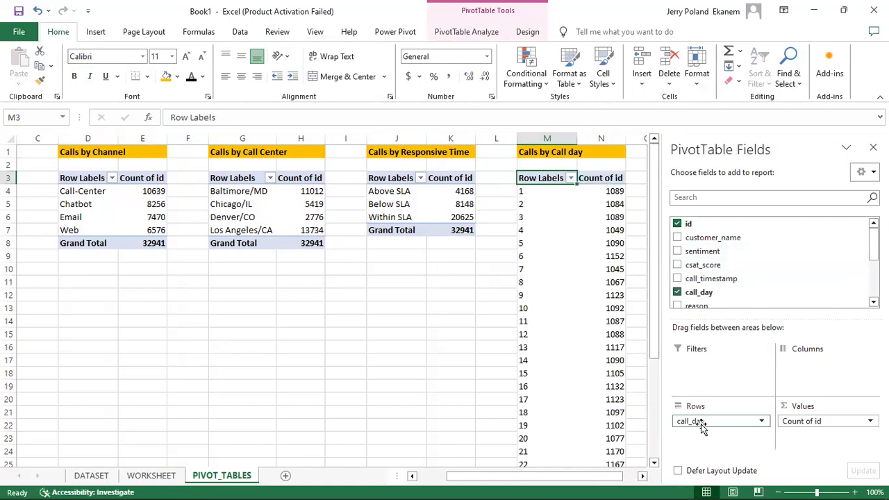
Insert a PivotTable from the WORKSHEET range A1:M32942 into the existing PIVOT_TABLES sheet at cell P3.
left_click(644, 477)
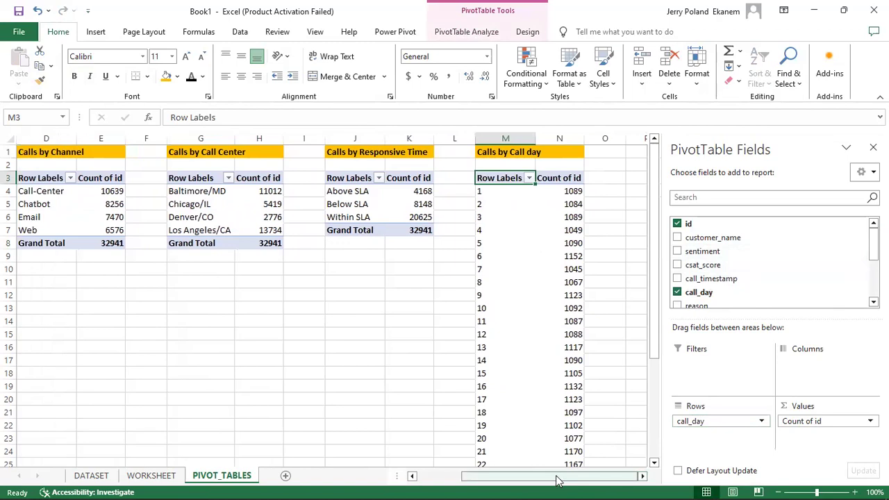
left_click(459, 477)
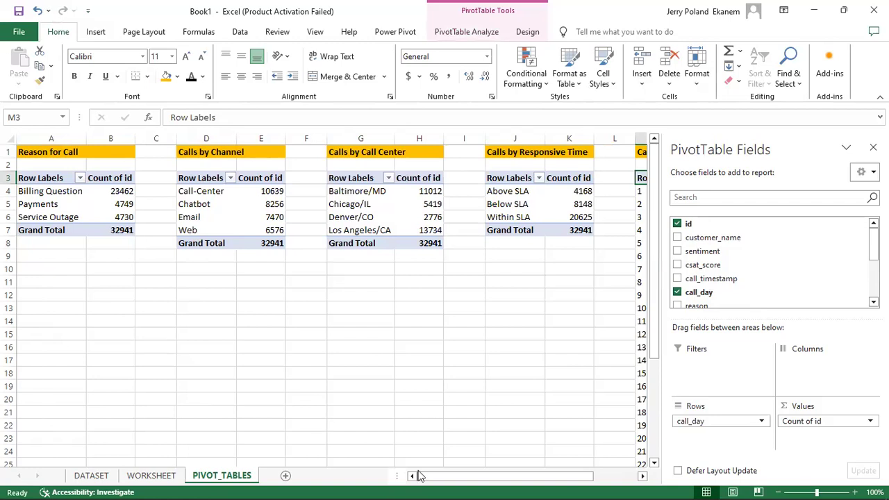
left_click_drag(469, 480, 556, 484)
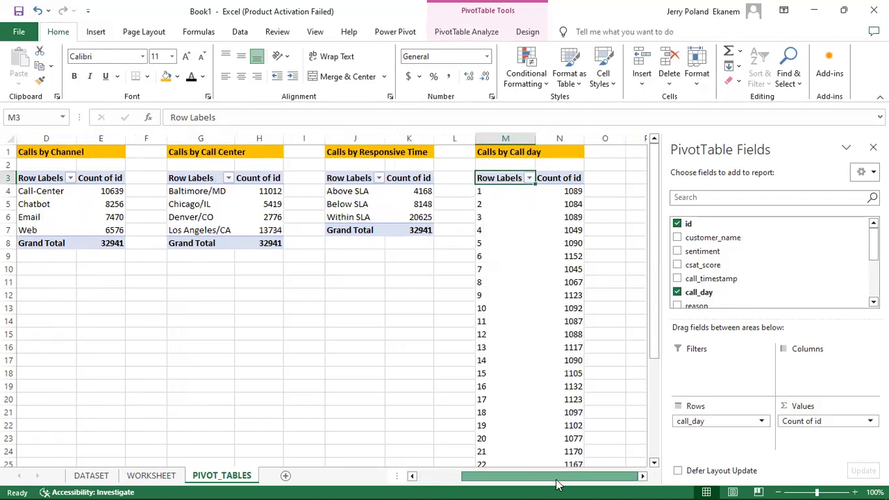
left_click(643, 476)
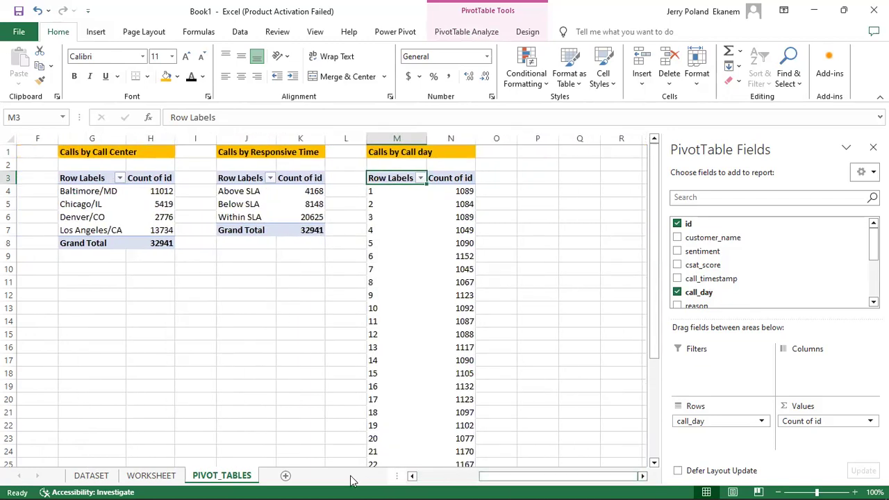
left_click(149, 475)
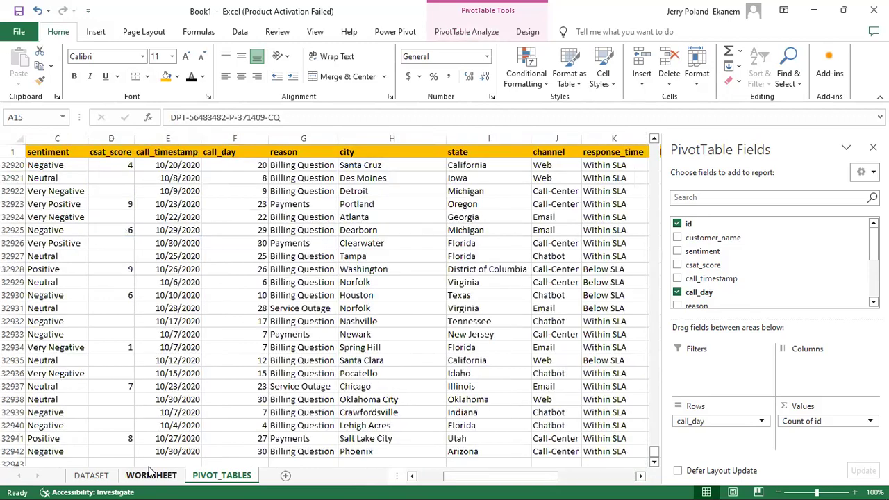
left_click(97, 31)
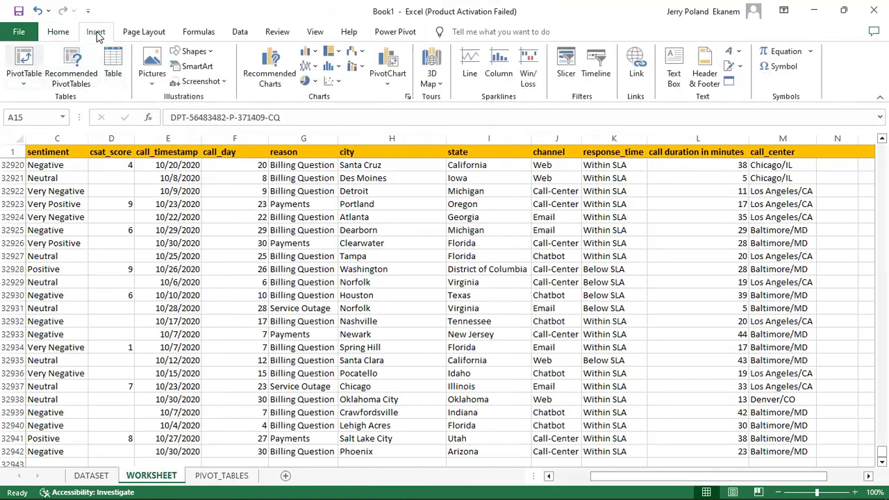
key("Return")
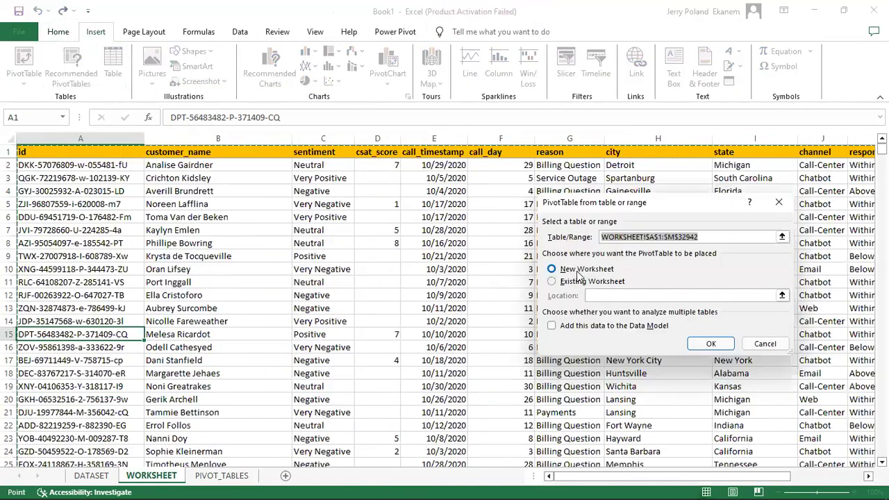
left_click(577, 284)
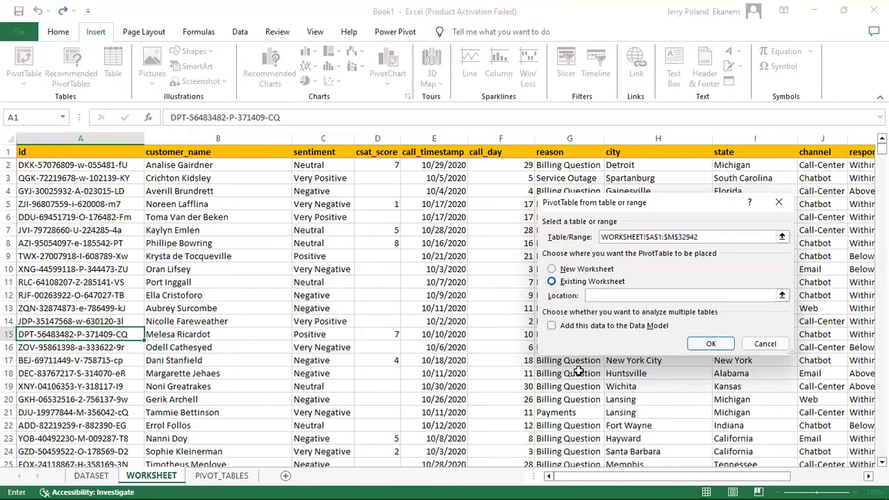
left_click(220, 479)
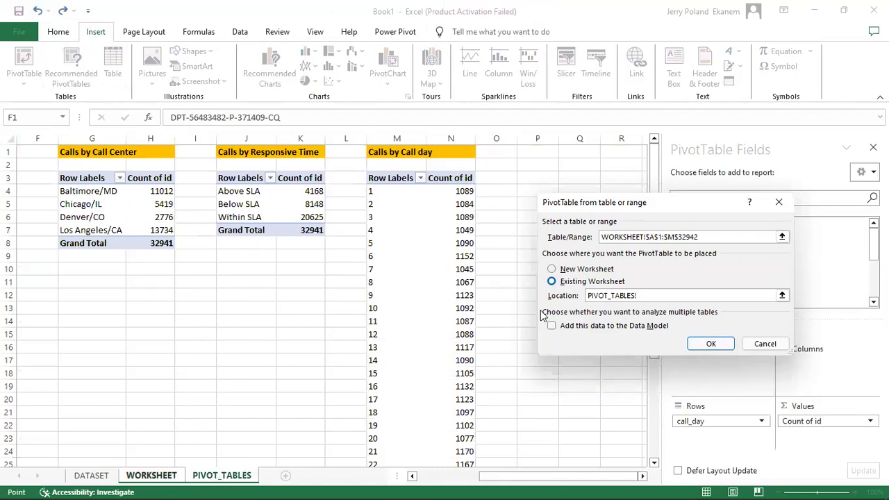
left_click(529, 177)
left_click(718, 350)
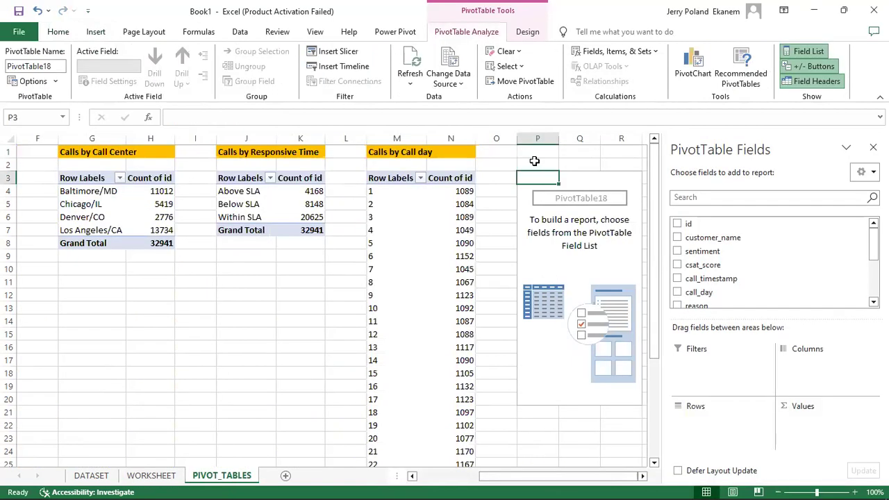
Enter the title "Calls by State" in cell P1 above the empty PivotTable.
left_click(529, 153)
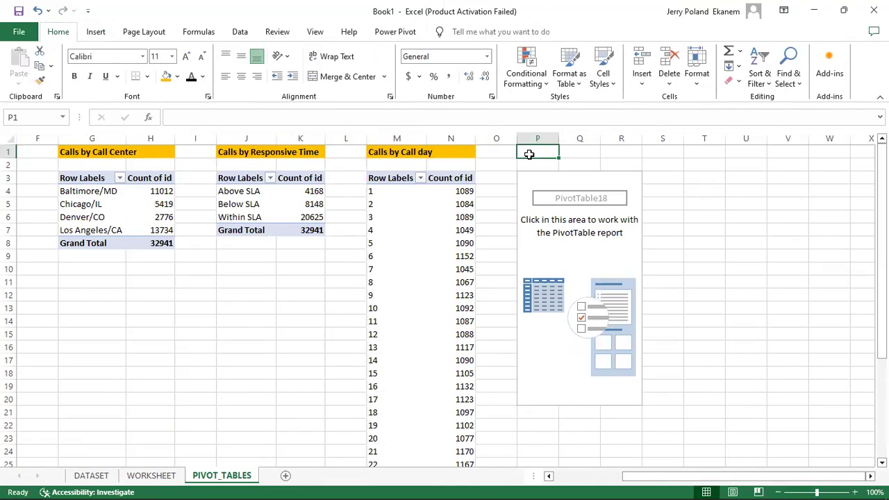
type("C")
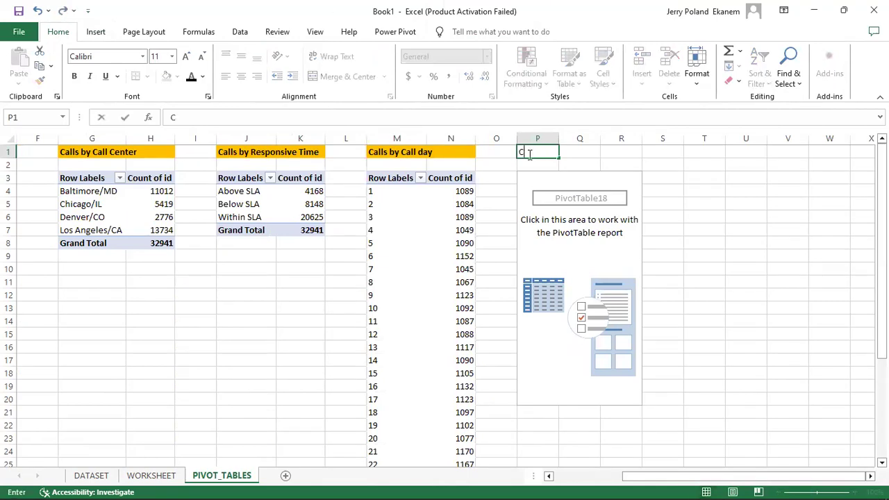
type("alls by State")
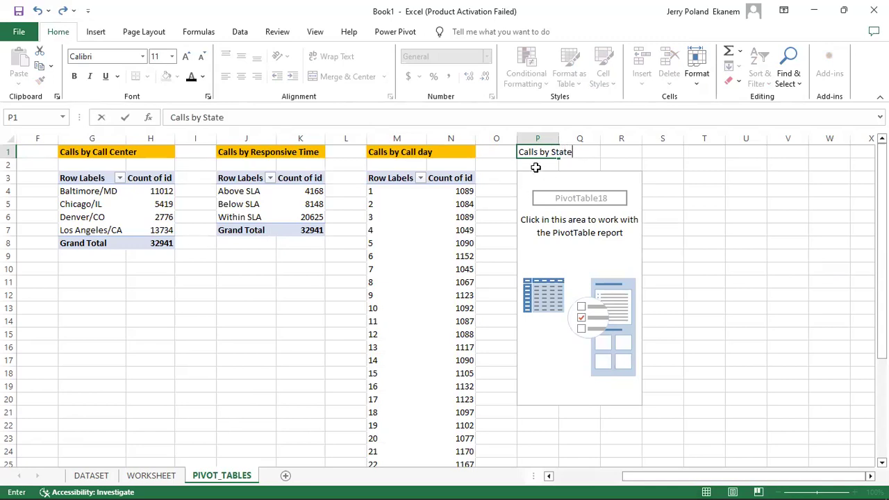
left_click(535, 164)
left_click(536, 148)
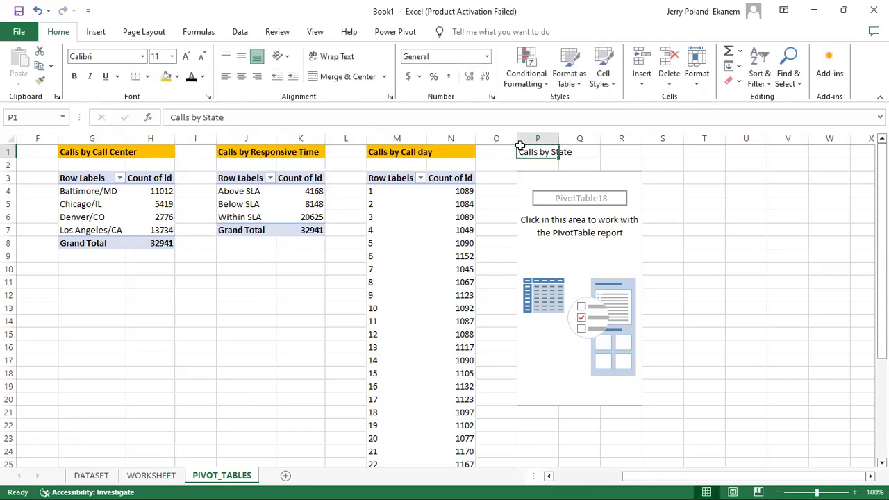
Copy the title formatting from M1:N1 onto the "Calls by State" title in P1:Q1 with Format Painter.
left_click(375, 154)
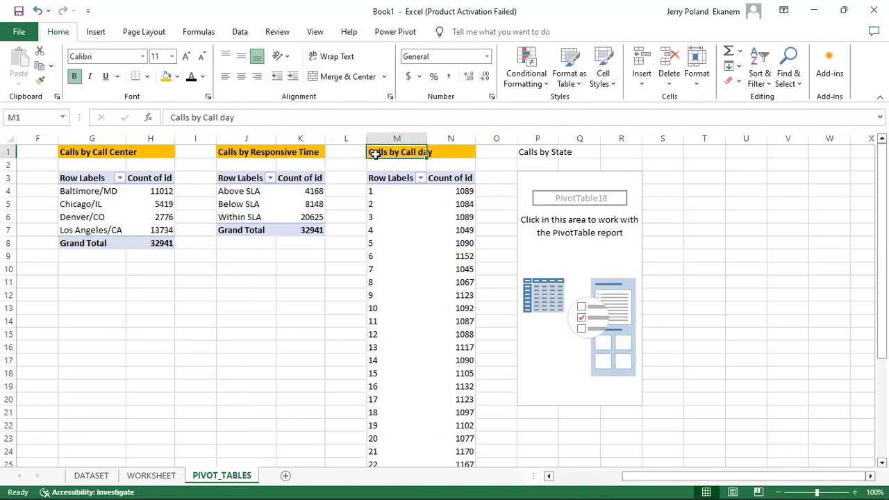
left_click_drag(375, 154, 444, 151)
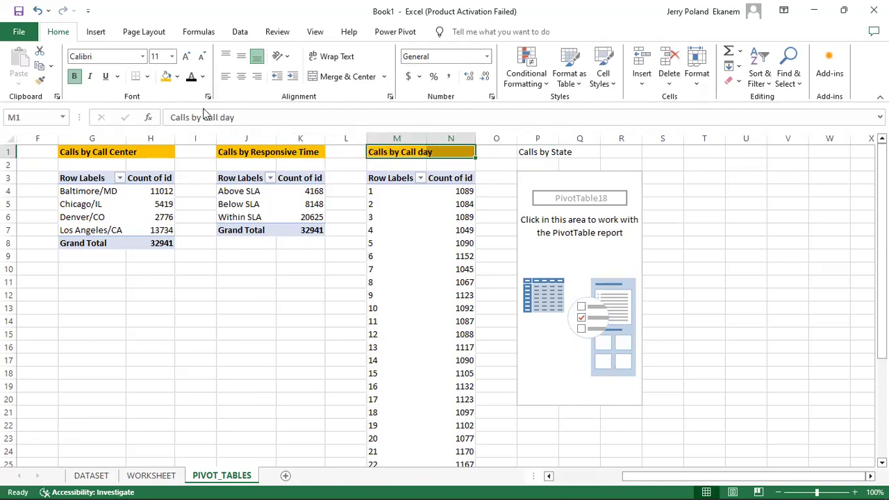
left_click(39, 81)
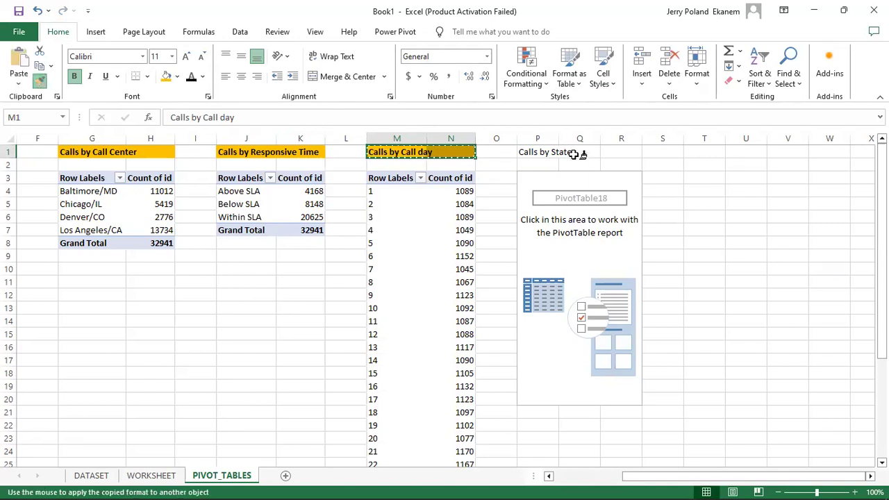
left_click(532, 152)
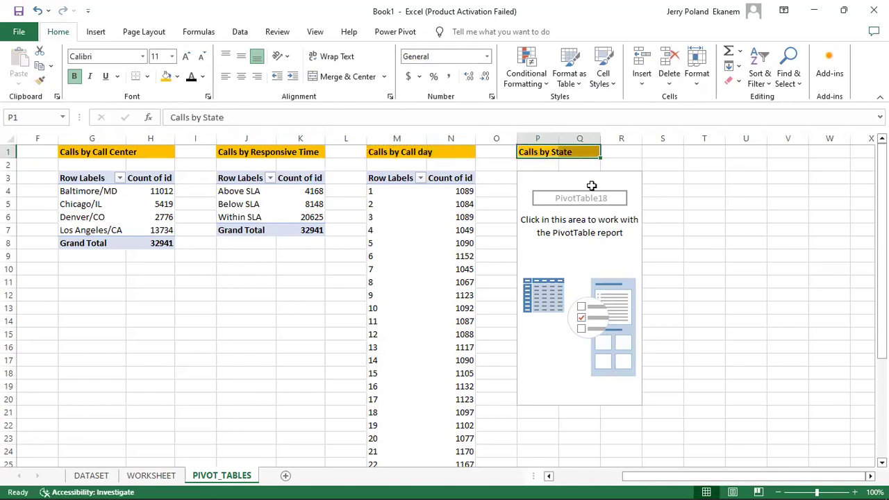
Build the PivotTable at P3 with id counted in Values and state in Rows.
left_click(546, 257)
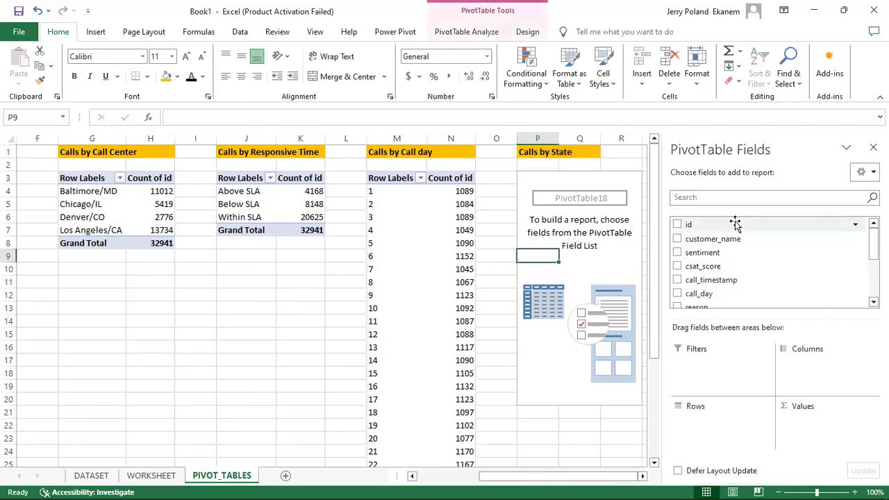
left_click_drag(712, 224, 836, 427)
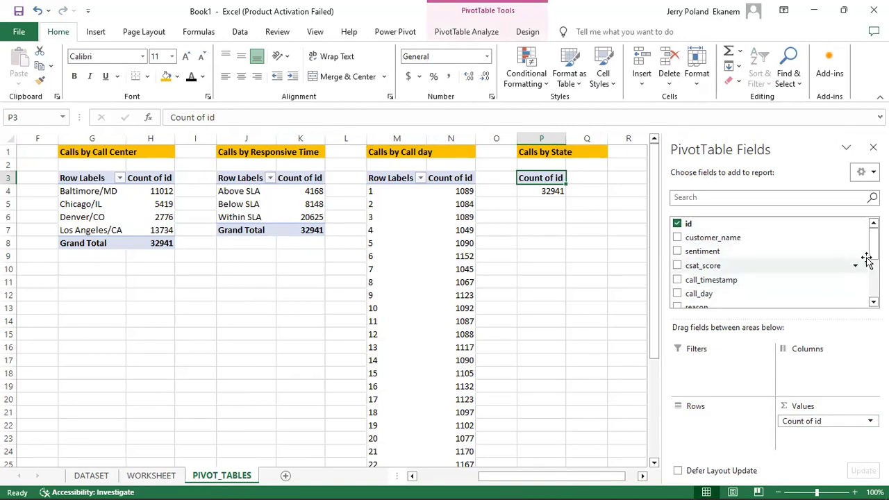
scroll(774, 254, "down", 1)
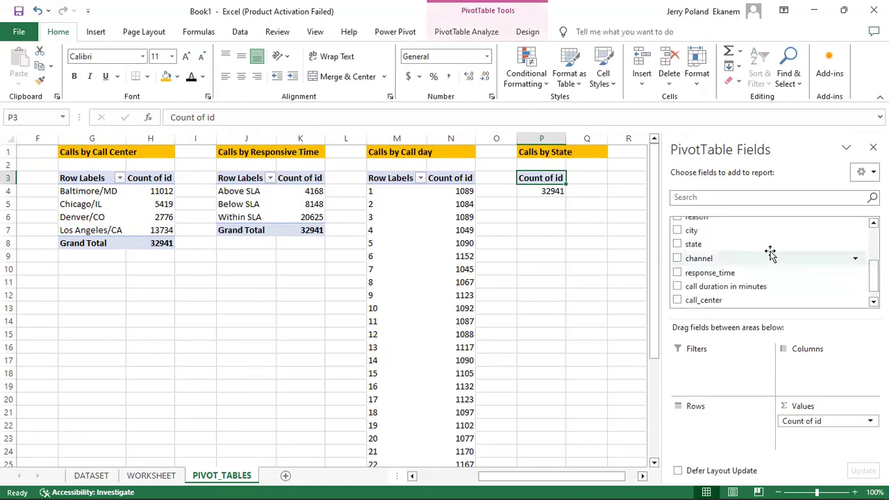
left_click_drag(730, 245, 727, 434)
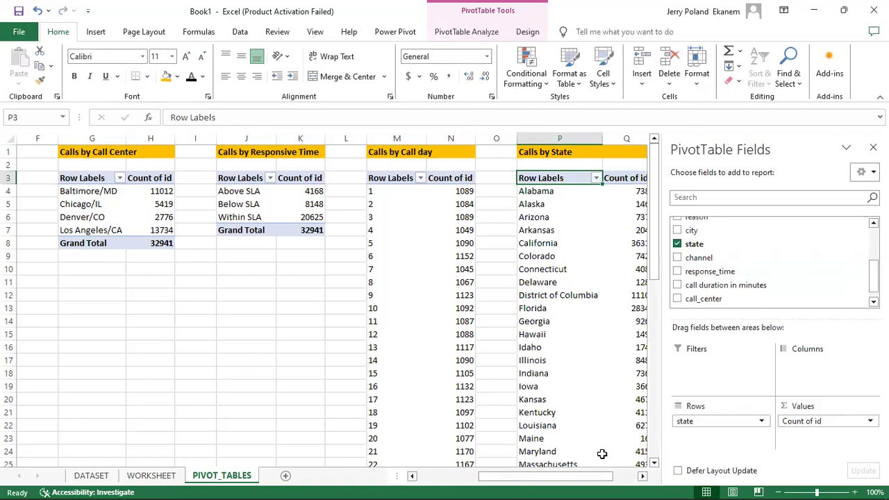
Insert another PivotTable from the WORKSHEET range A1:M32942 into the existing PIVOT_TABLES sheet at cell S3.
left_click_drag(586, 479, 623, 484)
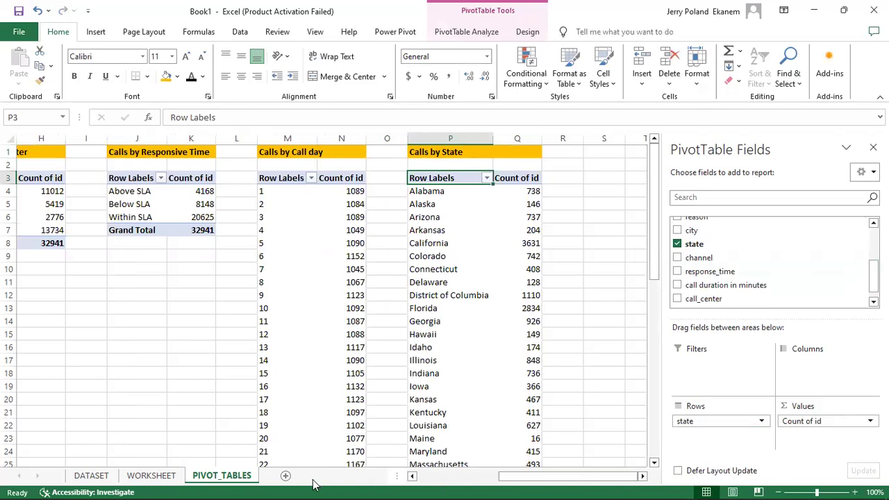
left_click(154, 476)
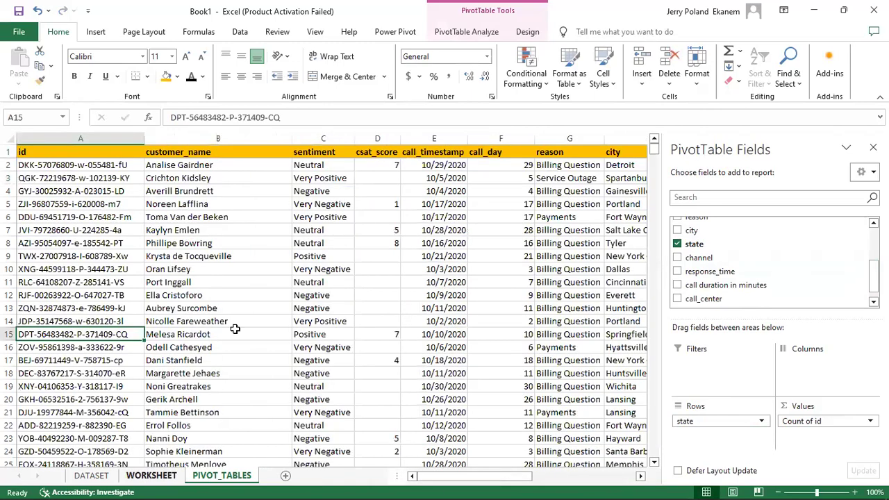
left_click(96, 32)
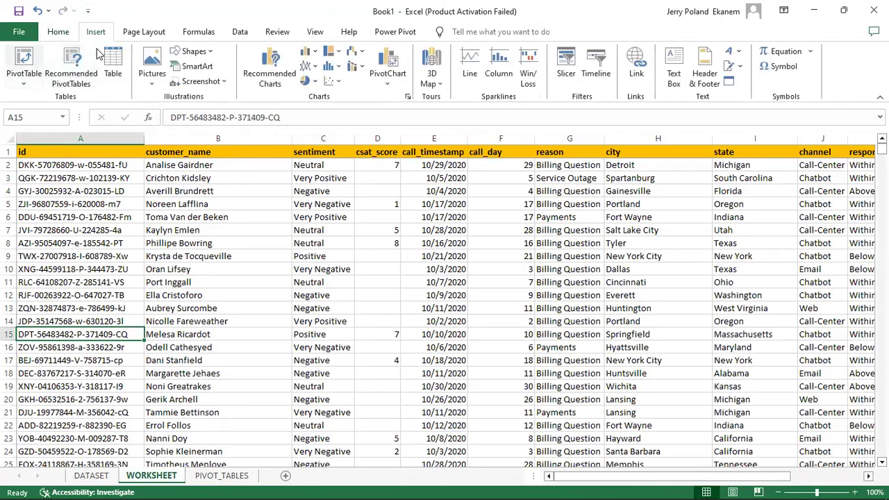
left_click(24, 60)
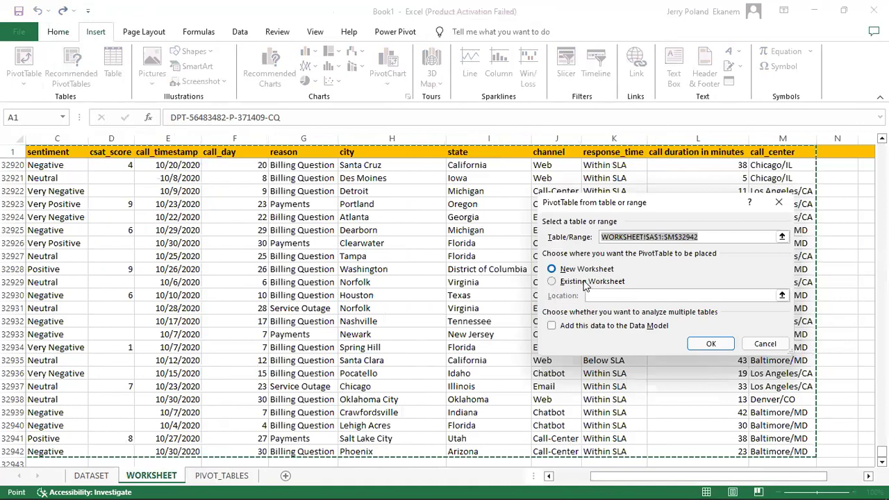
left_click(585, 282)
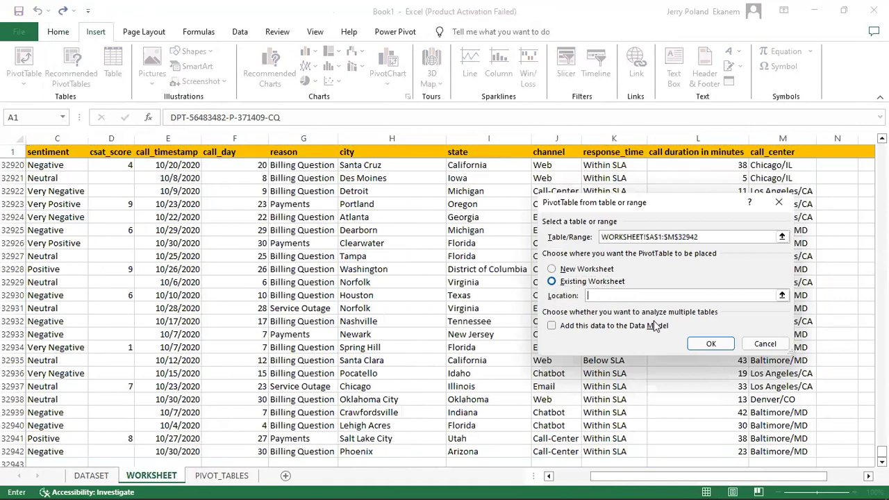
left_click(248, 478)
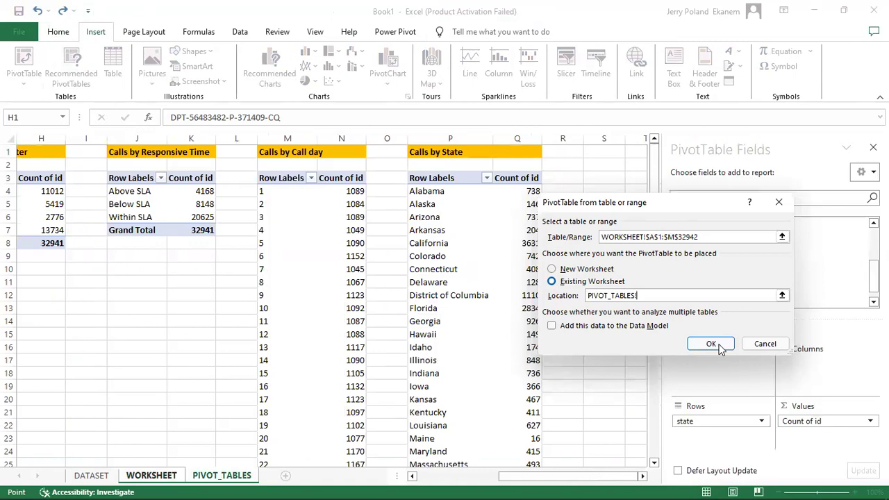
left_click(610, 179)
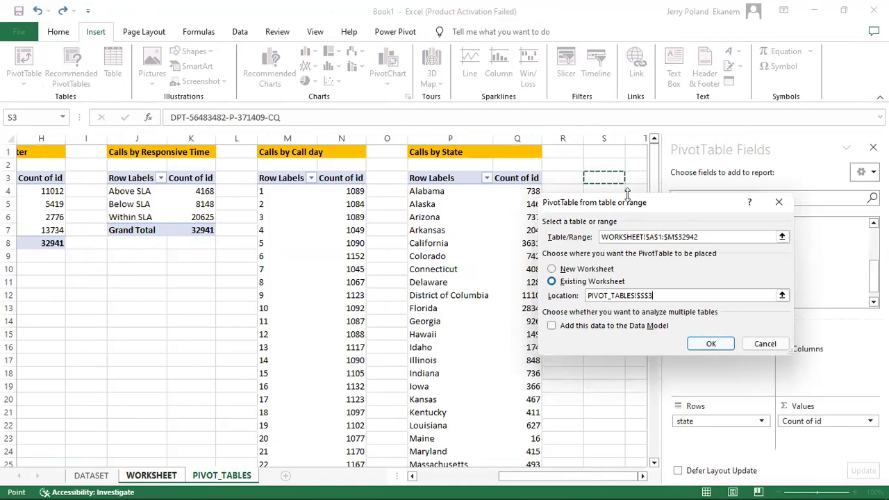
left_click(716, 348)
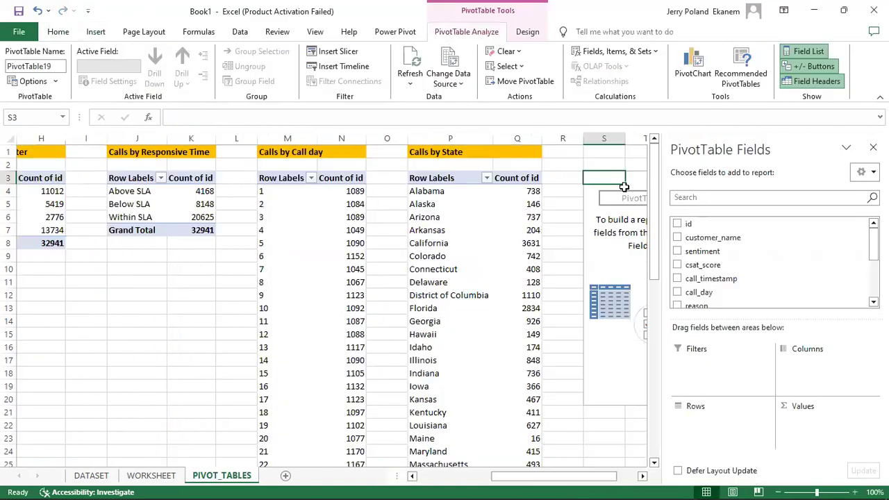
Enter the title "Sentiment by Call Center" in cell S1 above the empty PivotTable.
left_click(608, 149)
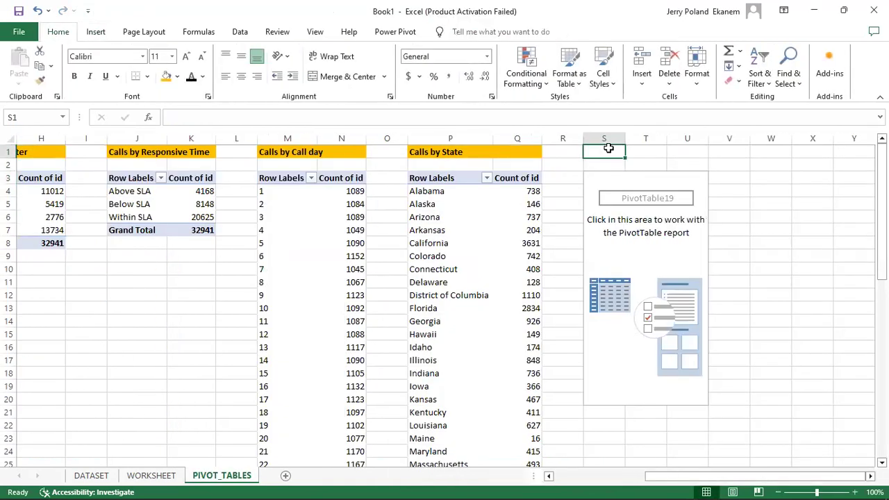
type("Sentiment")
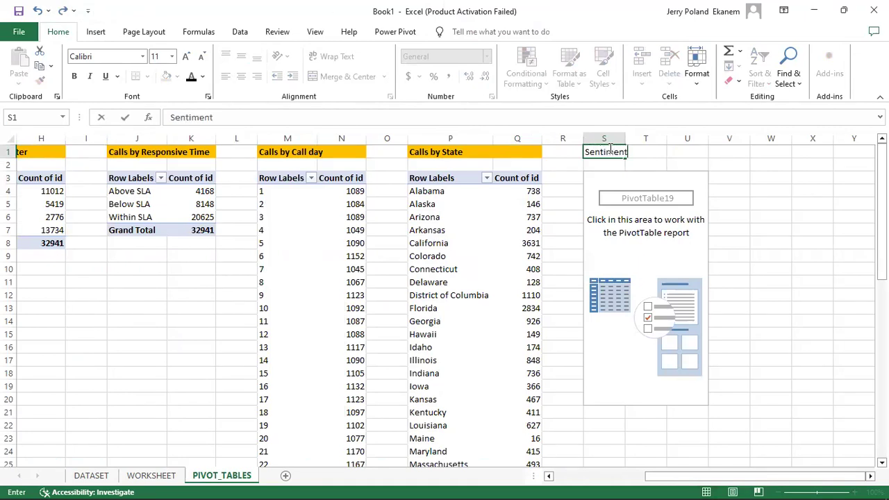
type(" by Call Center")
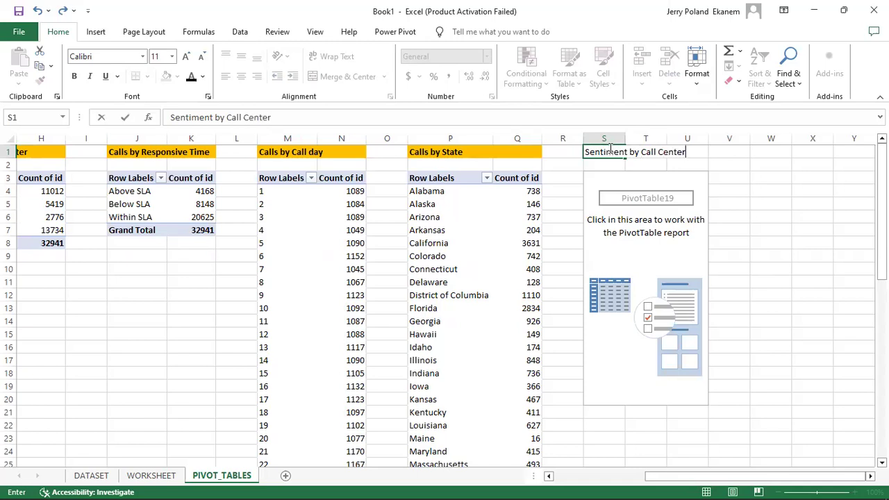
left_click(742, 178)
Copy the title formatting from P1:Q1 onto the "Sentiment by Call Center" title in S1:T1 with Format Painter.
left_click(415, 149)
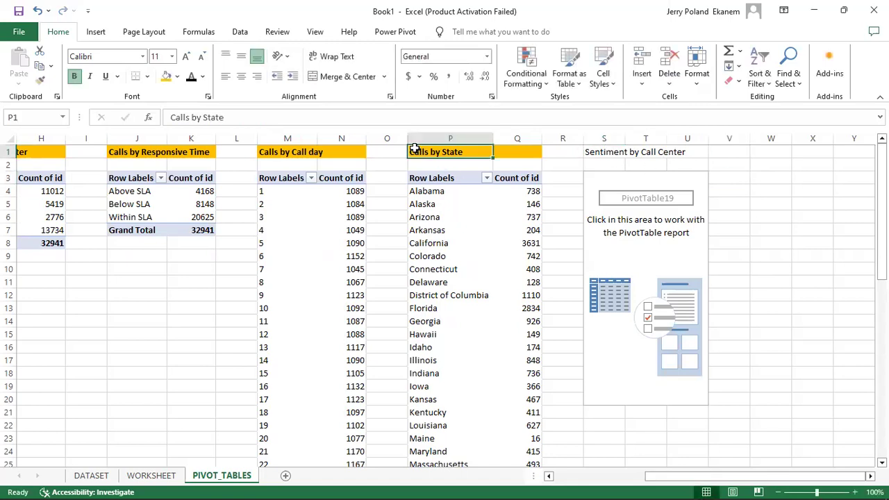
left_click_drag(415, 148, 502, 151)
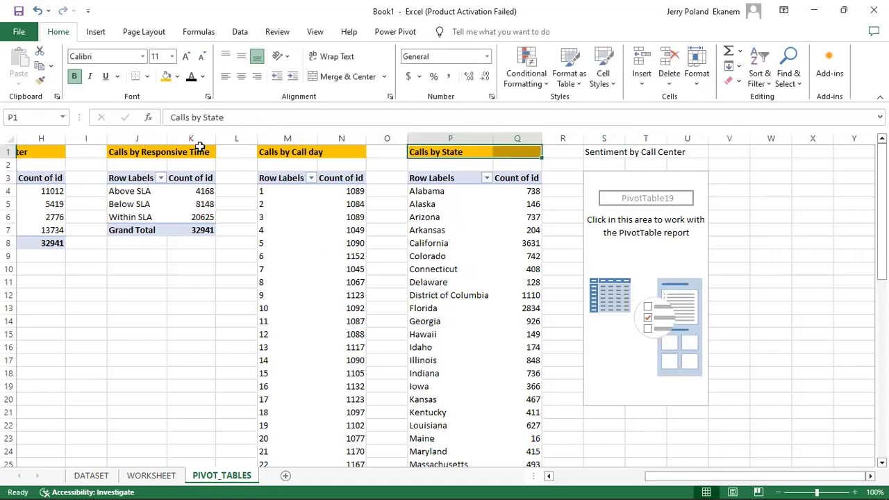
left_click(40, 80)
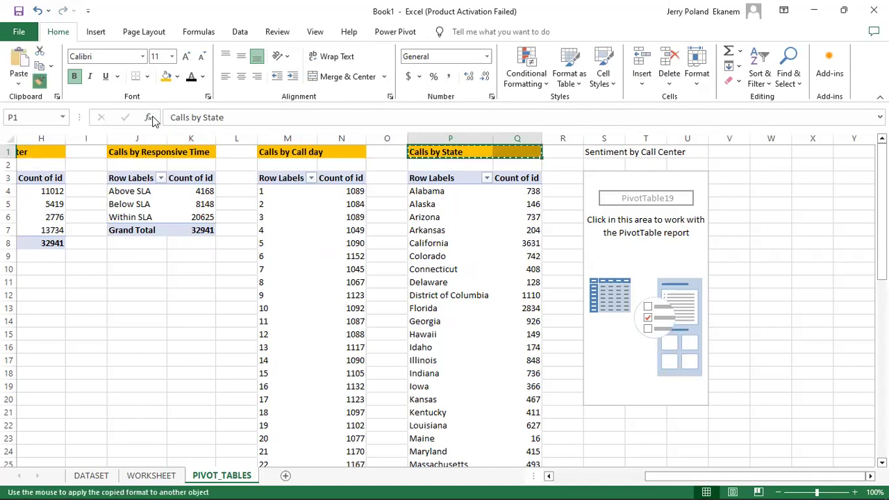
left_click(593, 151)
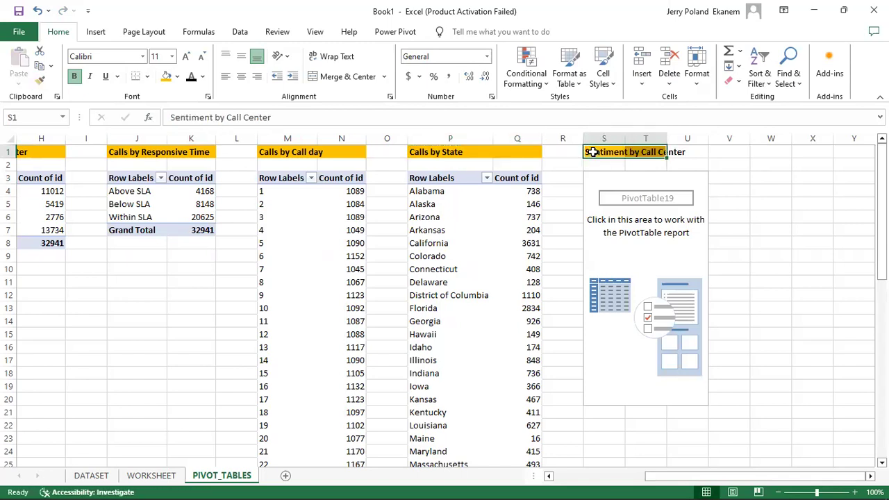
key("Return")
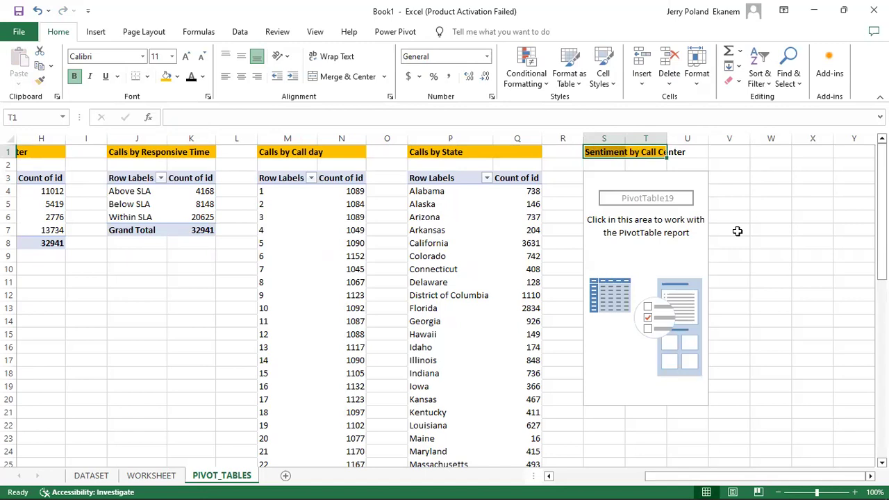
Build the PivotTable at S3 with call_center in Rows, id counted in Values and sentiment in Columns.
left_click(627, 246)
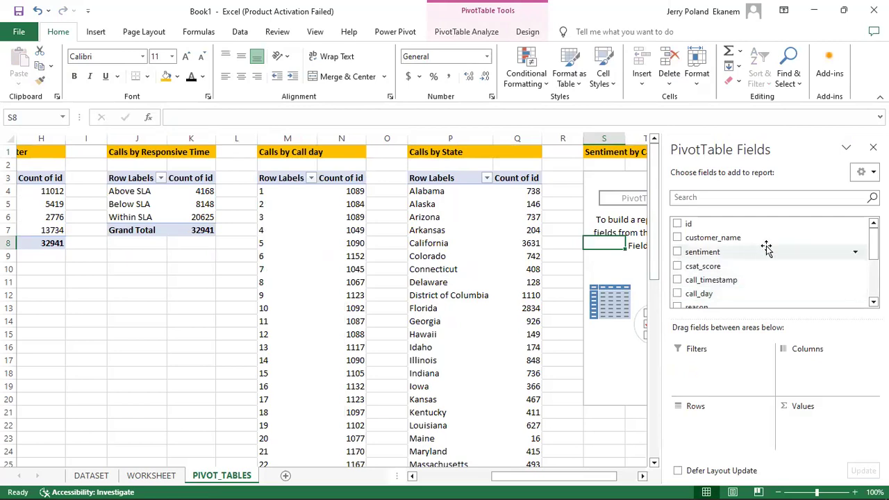
left_click_drag(873, 245, 873, 278)
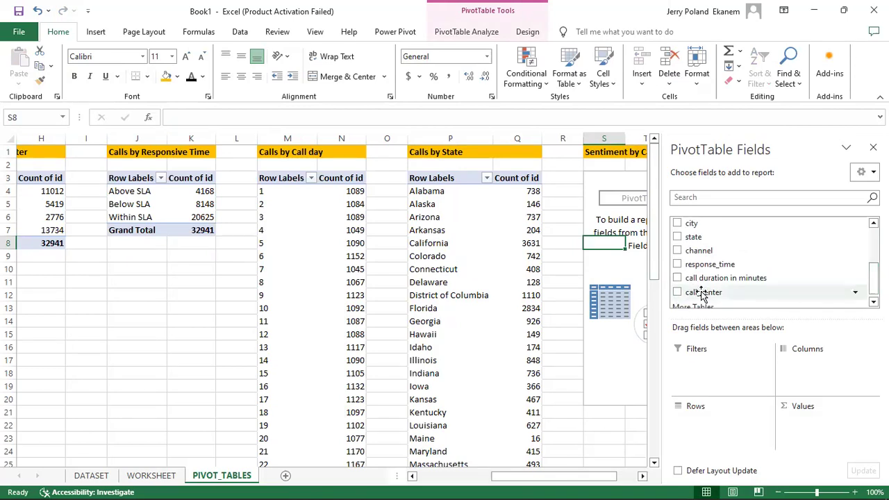
left_click_drag(702, 294, 704, 427)
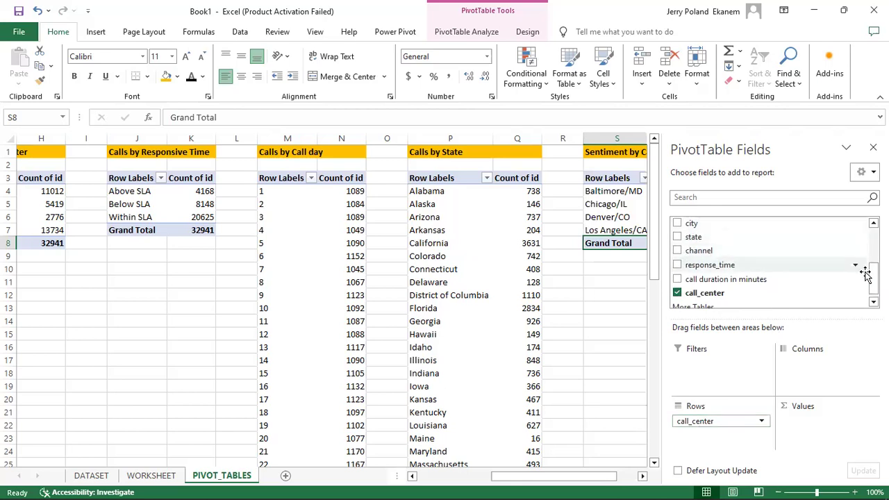
left_click_drag(873, 278, 832, 229)
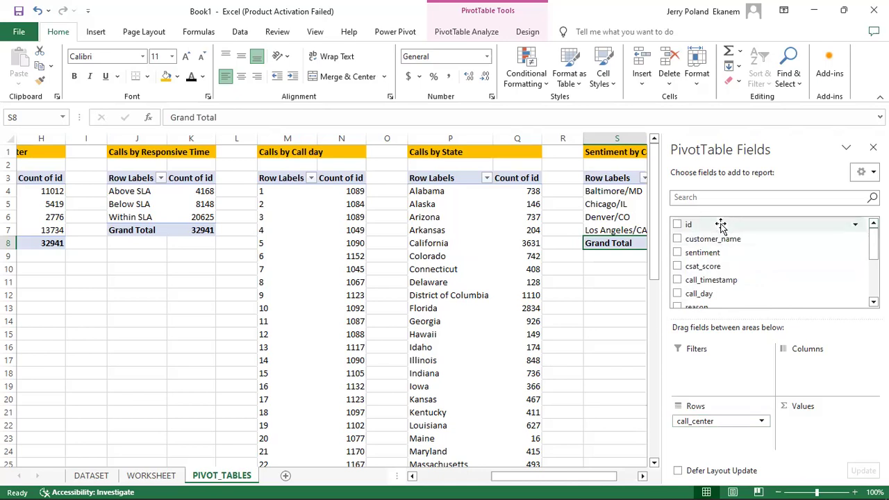
left_click_drag(719, 222, 836, 420)
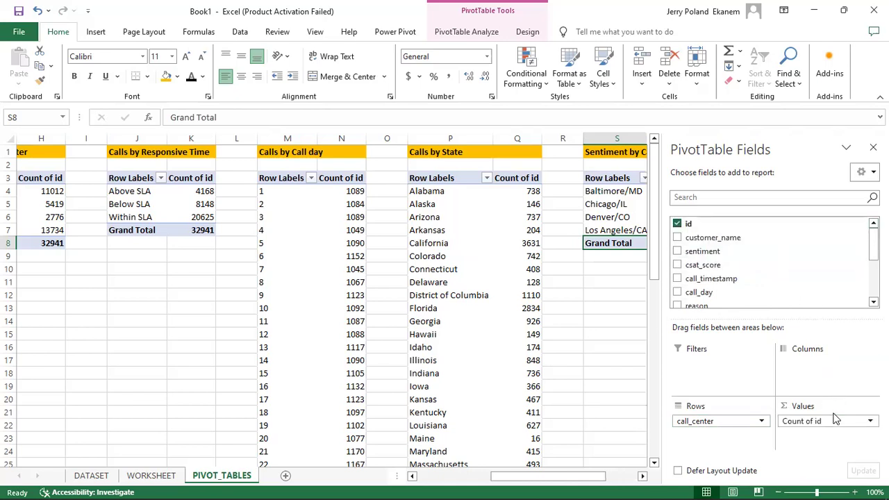
left_click_drag(730, 252, 832, 379)
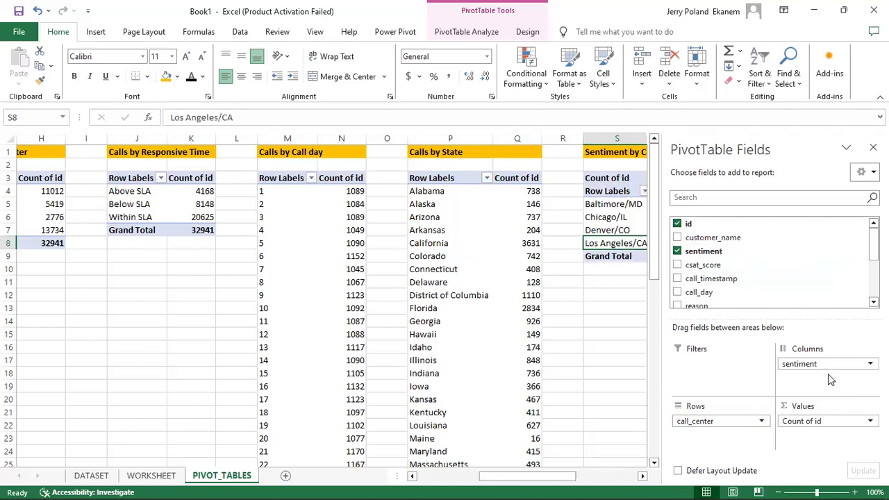
left_click(643, 476)
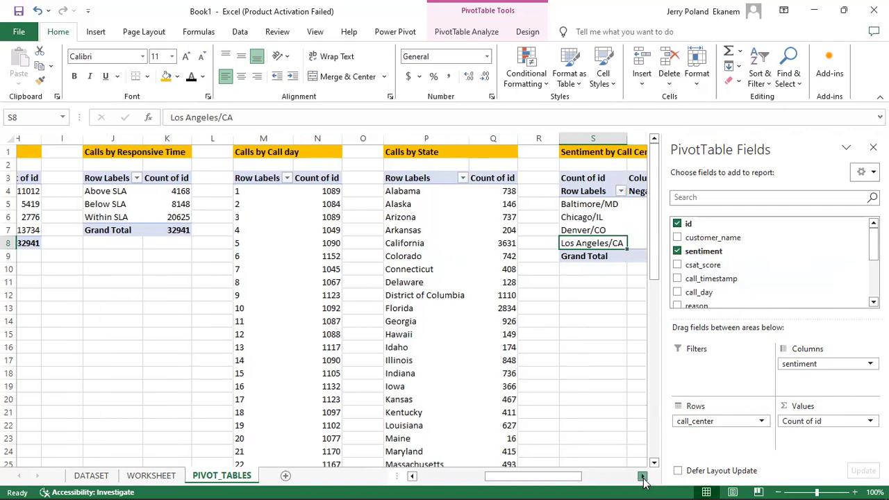
left_click(643, 476)
left_click(643, 477)
left_click(643, 476)
left_click(642, 477)
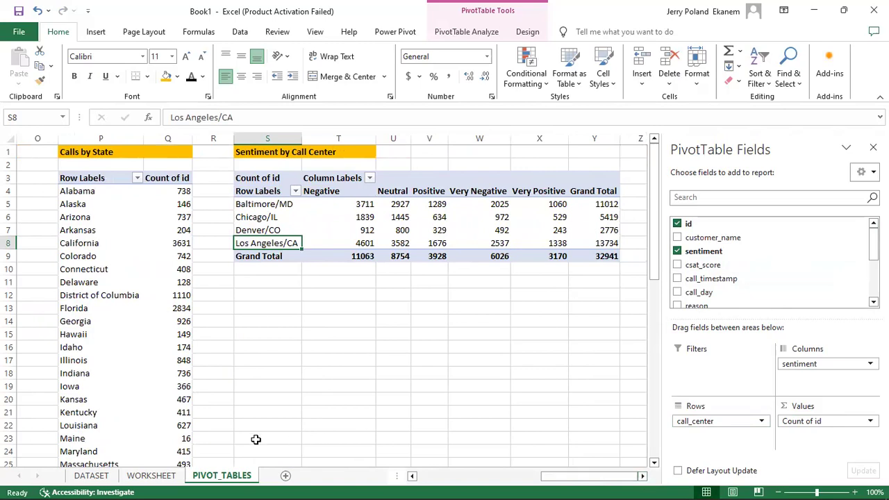
Insert another PivotTable from the WORKSHEET range A1:M32942 into the existing PIVOT_TABLES sheet at cell AA3.
left_click(146, 477)
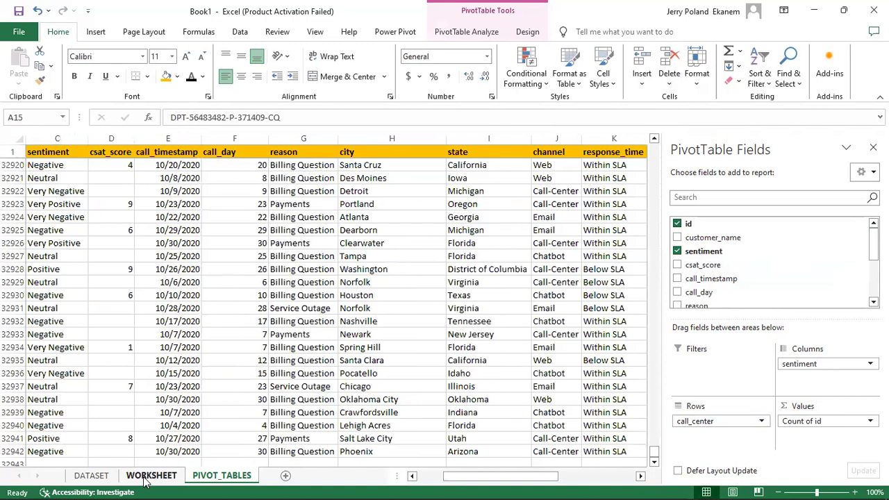
left_click(113, 270)
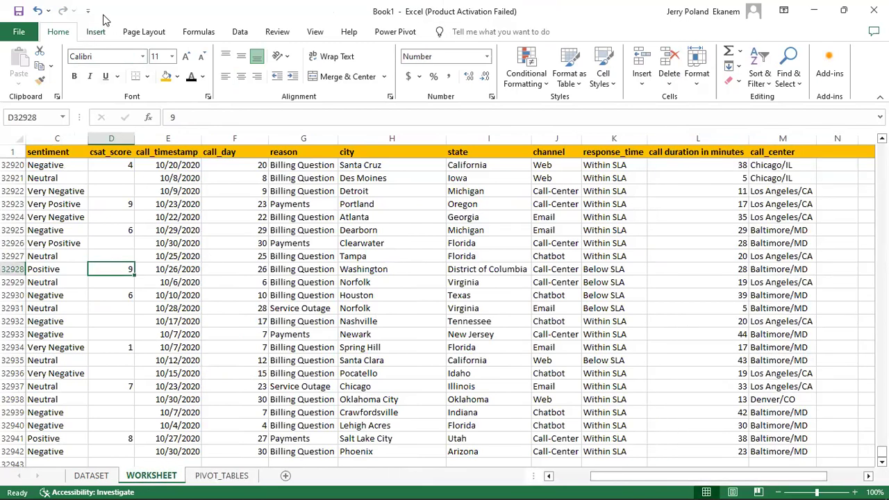
left_click(97, 37)
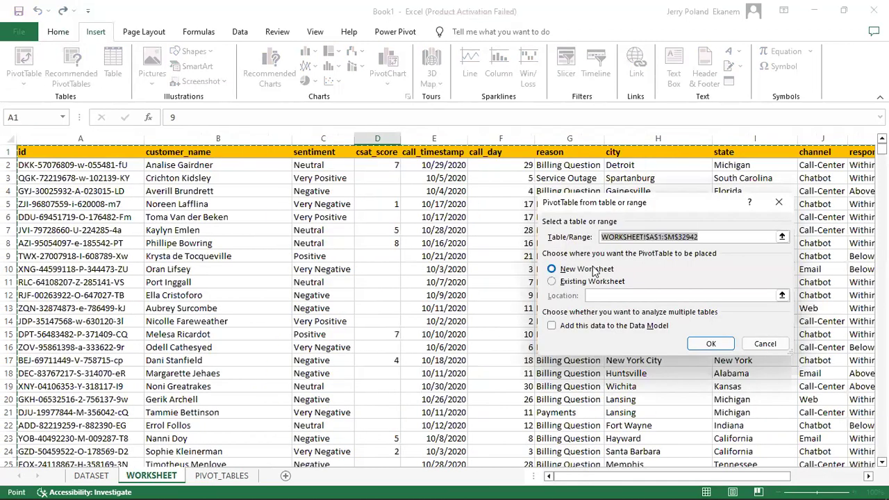
left_click(553, 282)
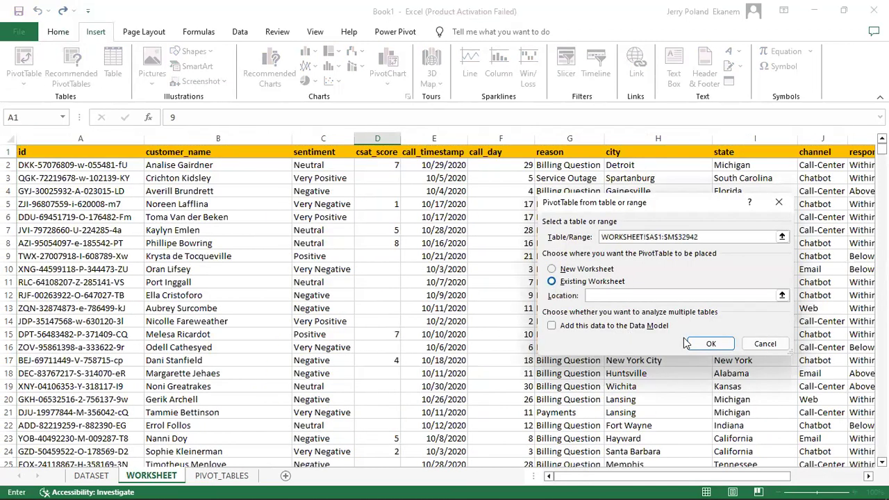
left_click(229, 476)
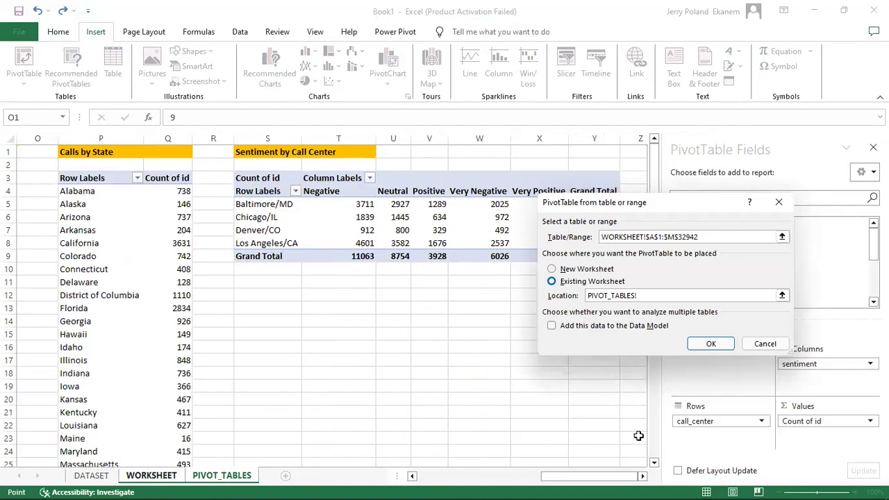
left_click(643, 476)
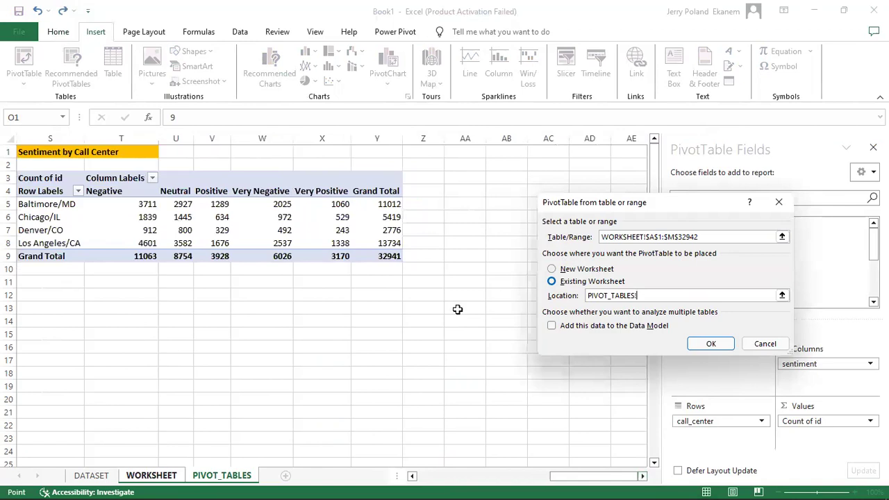
left_click(461, 181)
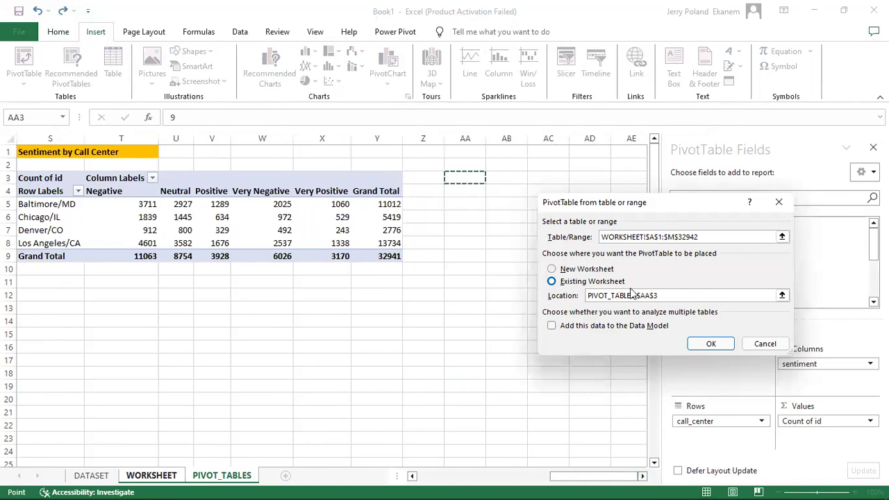
left_click(711, 345)
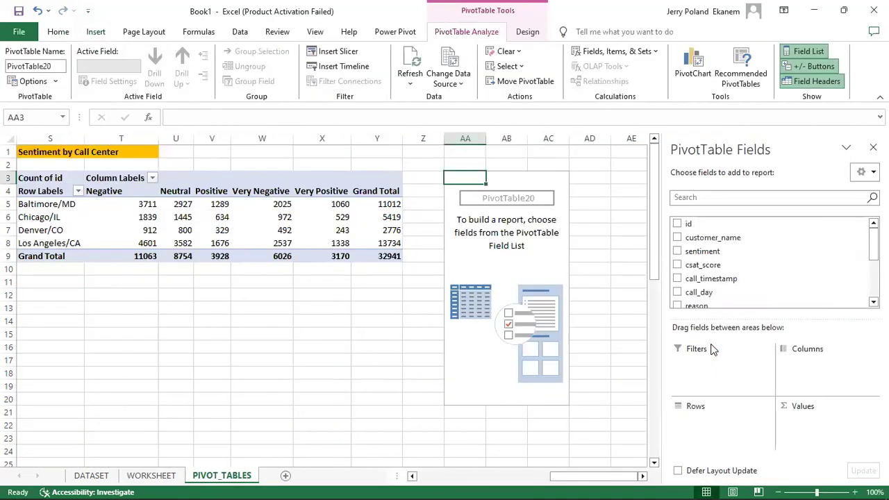
Enter the title "Response time by call center" in cell AA1 above the empty PivotTable.
left_click(466, 151)
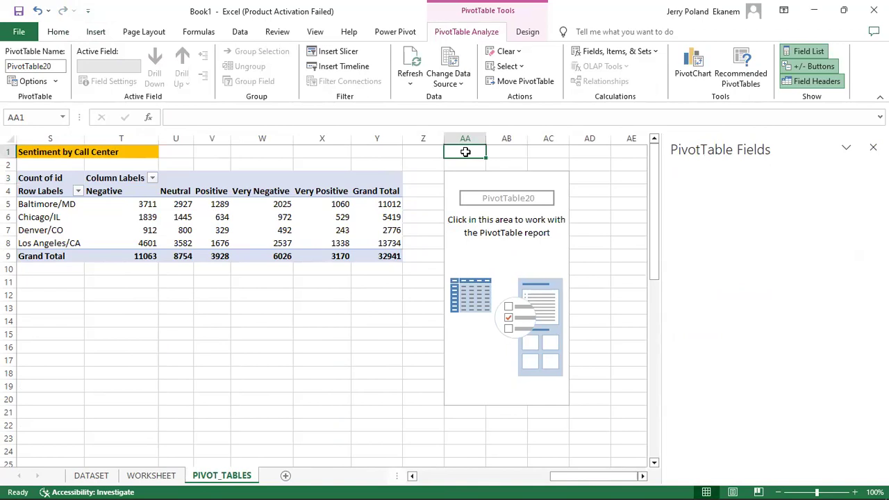
type("Response time")
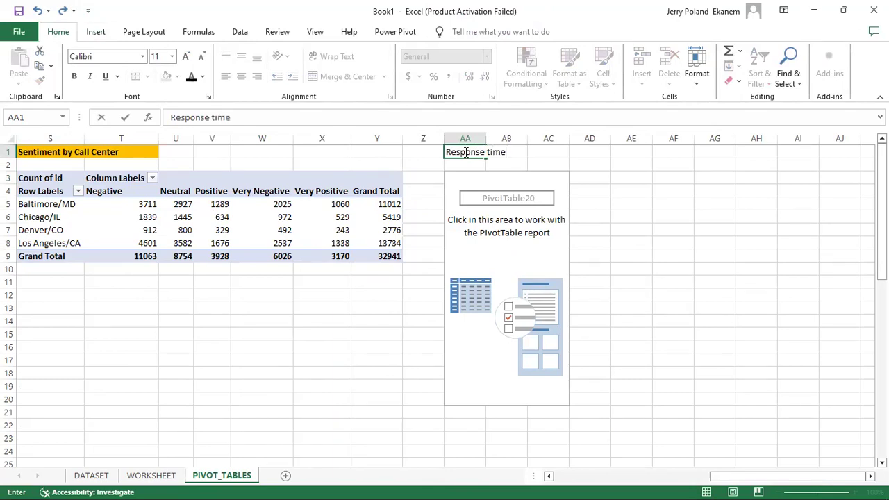
type(" by call center")
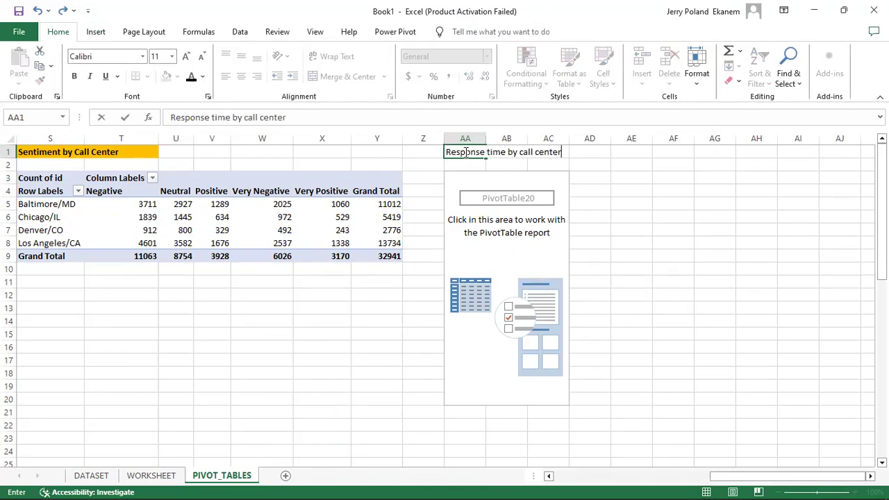
left_click(612, 213)
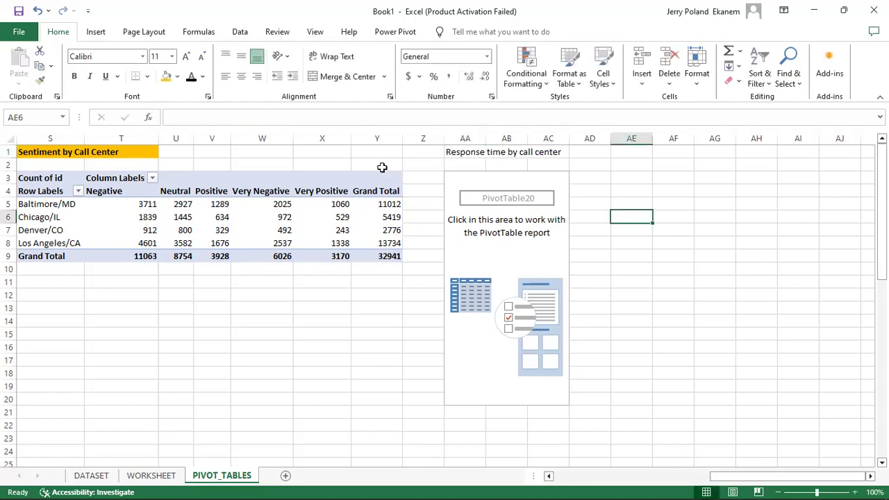
Copy the title formatting from S1:T1 onto the "Response time by call center" title in AA1:AB1 with Format Painter.
left_click(25, 151)
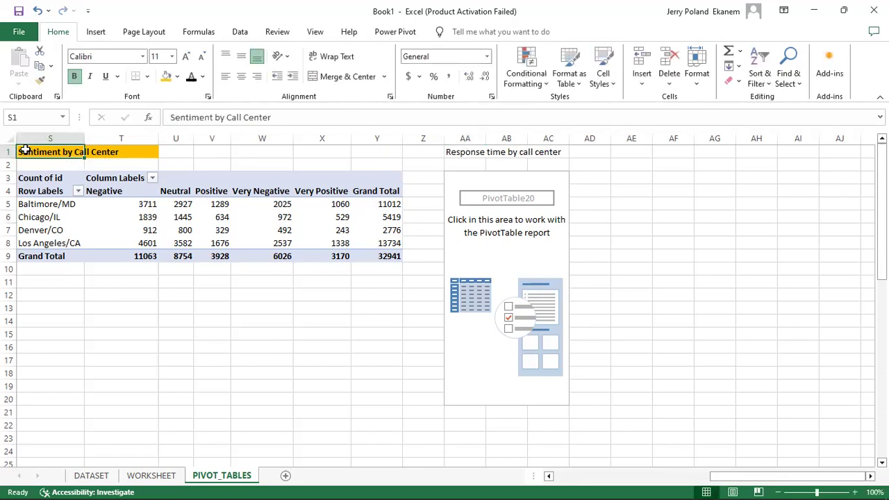
left_click_drag(24, 151, 104, 153)
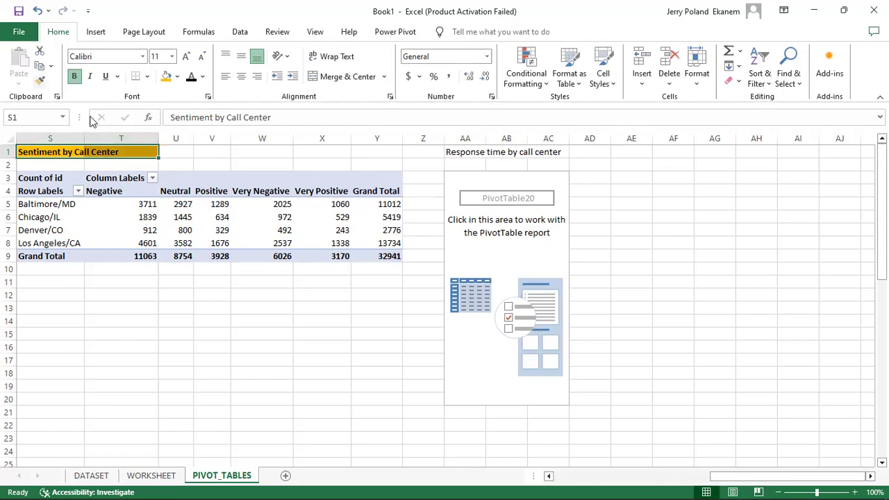
left_click(40, 81)
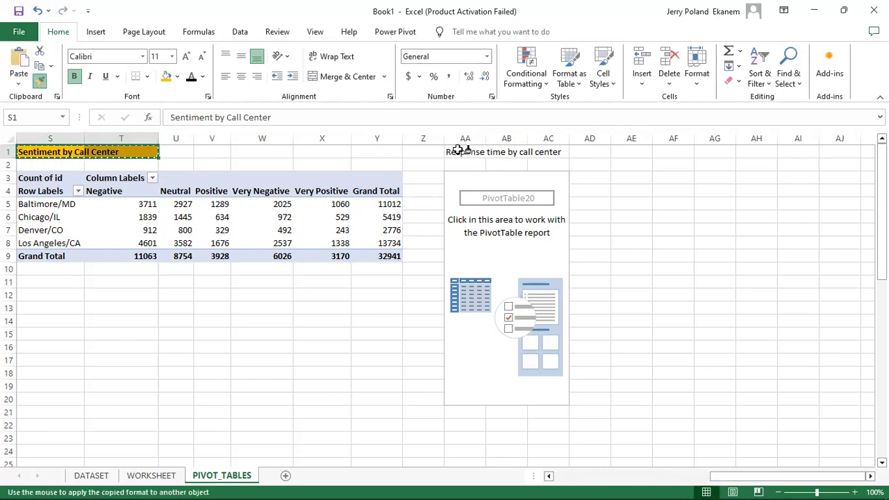
left_click(457, 151)
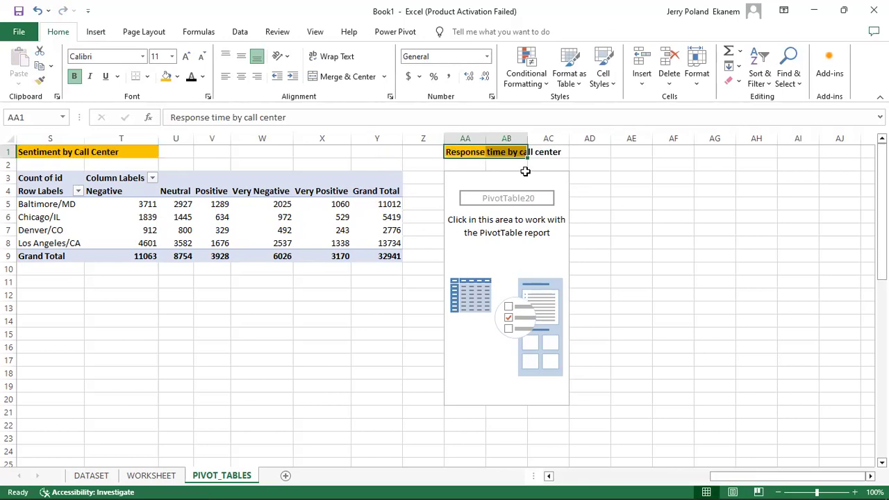
Build the PivotTable at AA3 with response_time in Columns, call_center in Rows and id counted in Values.
left_click(477, 244)
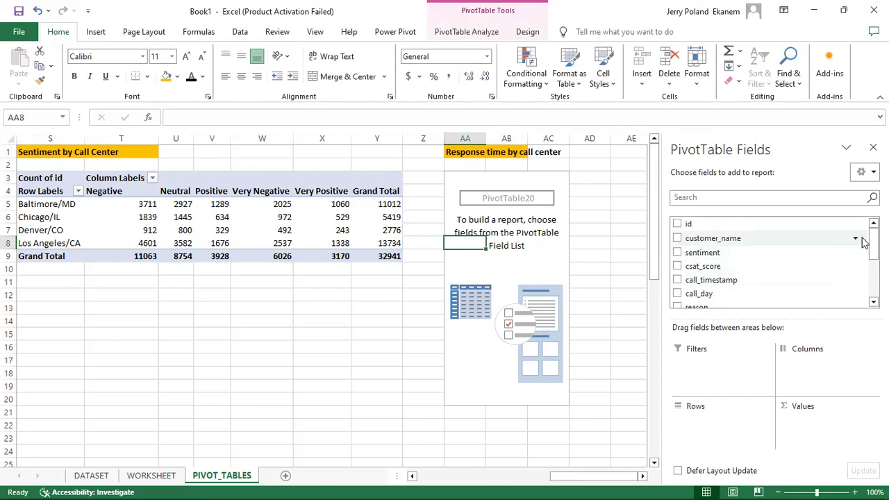
left_click_drag(873, 245, 857, 285)
left_click_drag(739, 262, 818, 373)
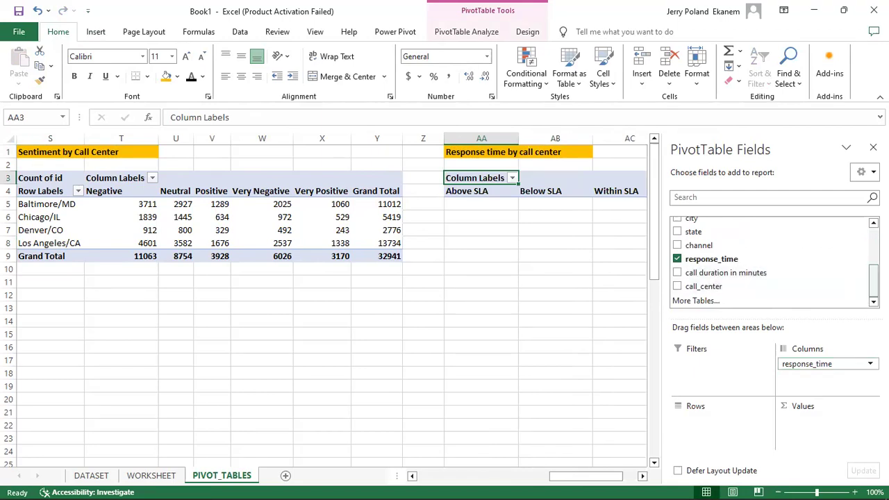
scroll(833, 278, "up", 1)
scroll(834, 301, "down", 1)
left_click_drag(703, 287, 704, 424)
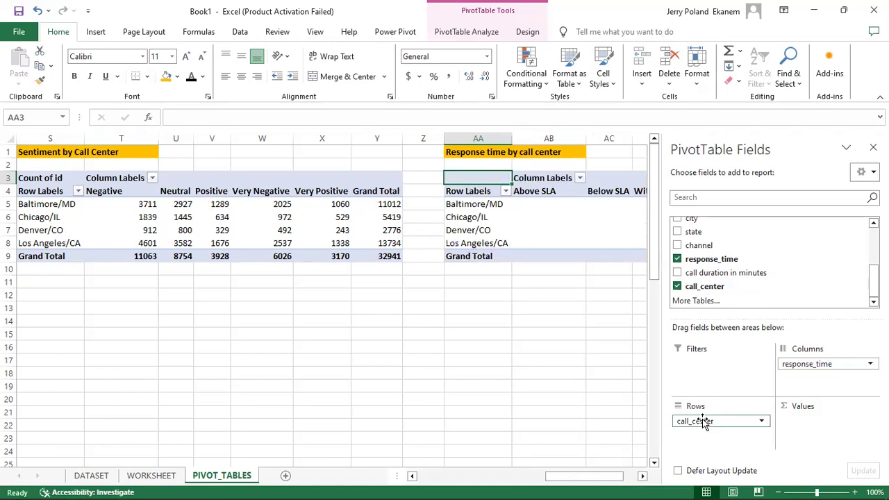
scroll(738, 257, "up", 3)
left_click_drag(740, 221, 817, 426)
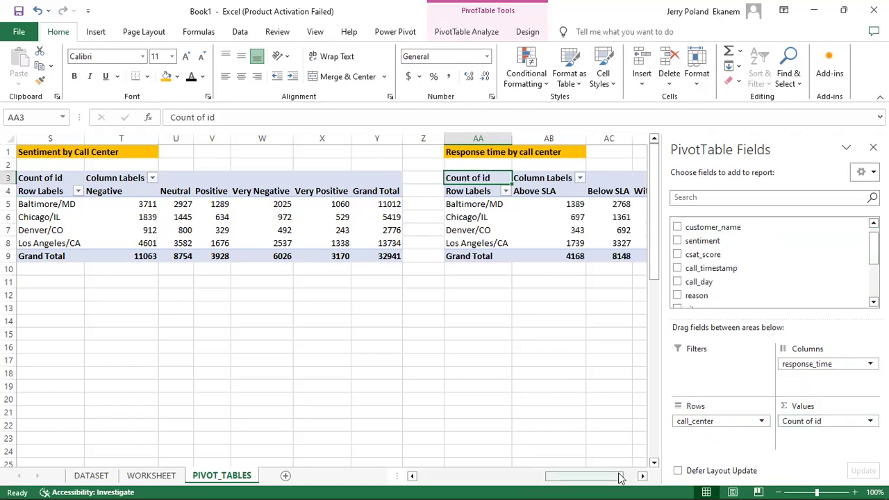
left_click(643, 476)
left_click(644, 476)
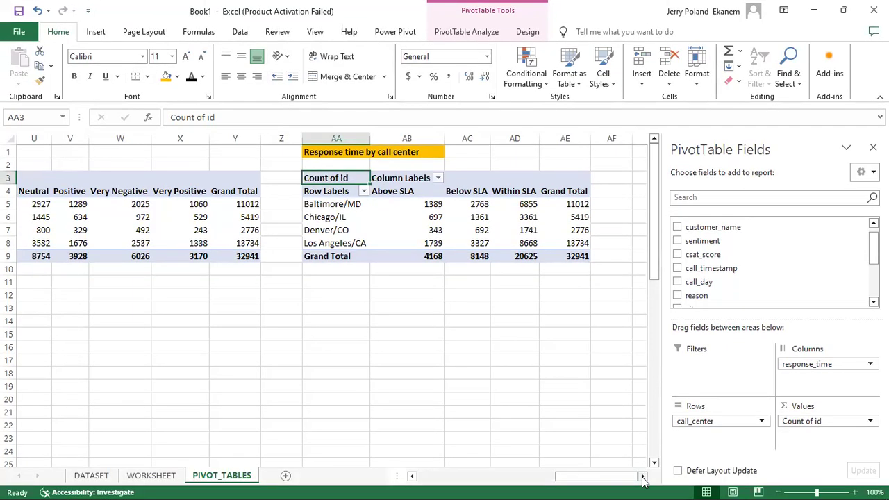
left_click(644, 491)
double_click(643, 491)
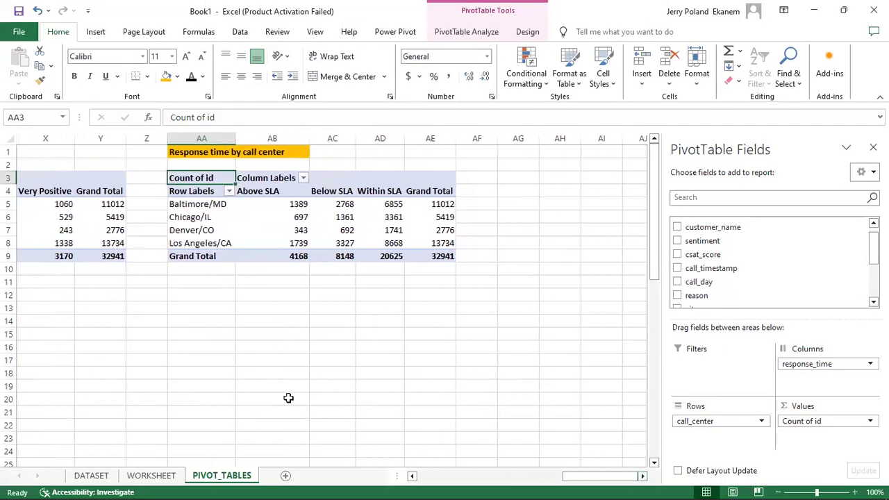
Insert another PivotTable from the WORKSHEET range A1:M32942 into the existing PIVOT_TABLES sheet at cell AG3.
left_click(151, 477)
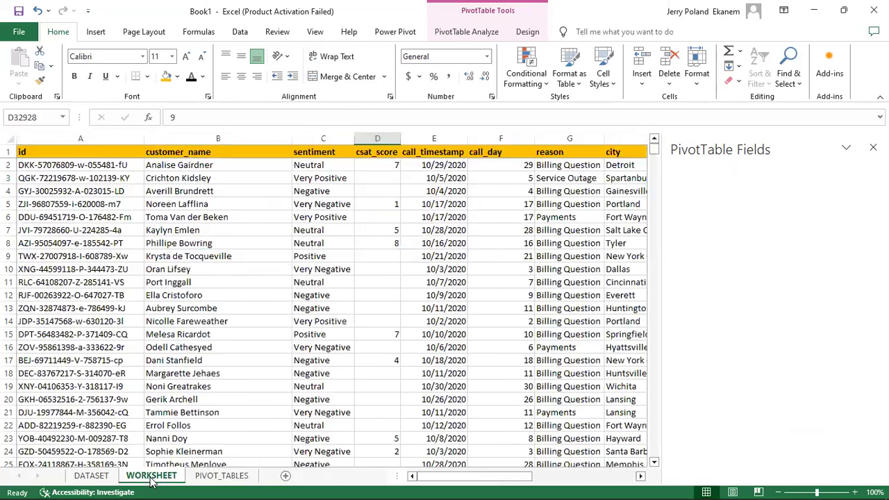
left_click(113, 255)
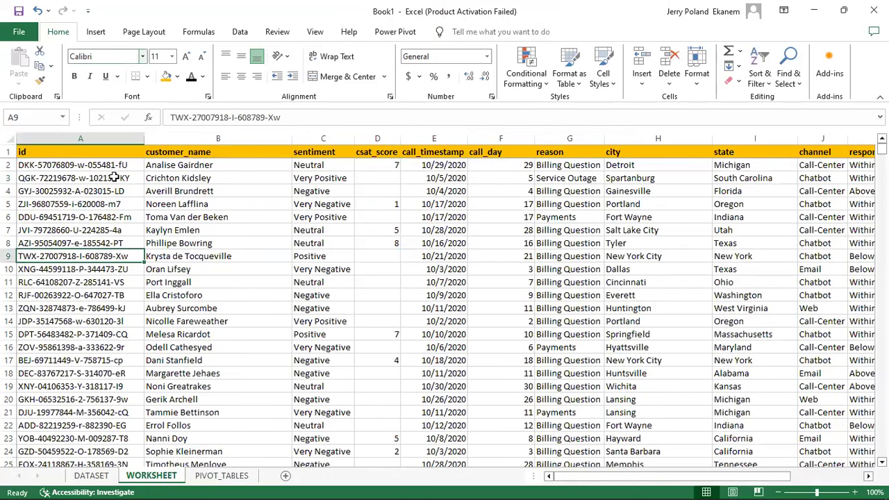
left_click(96, 32)
key("alt+n")
key("v")
key("t")
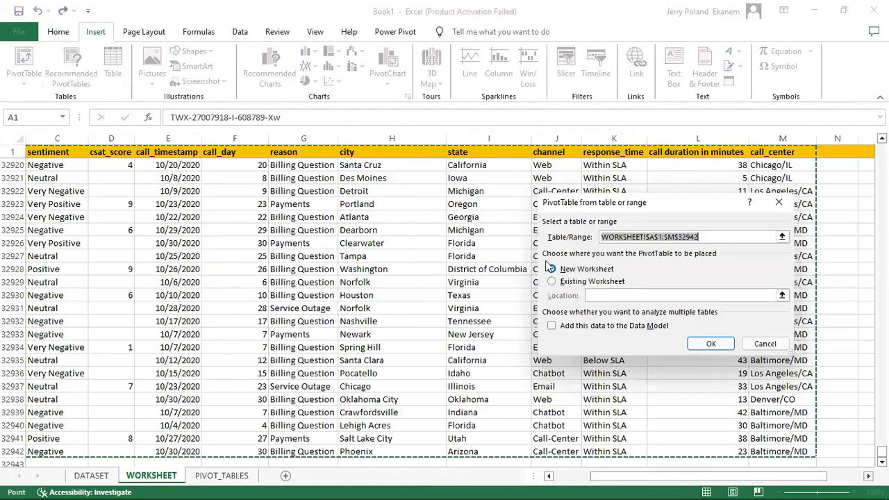
left_click(560, 283)
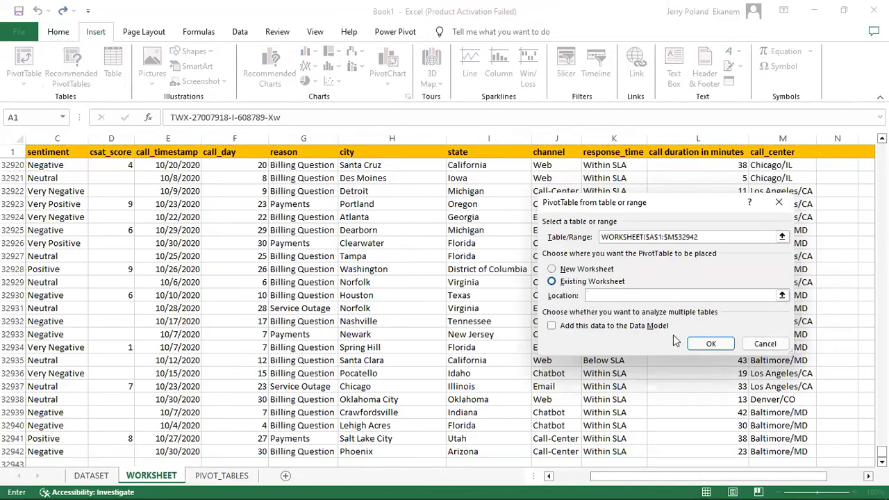
left_click(222, 477)
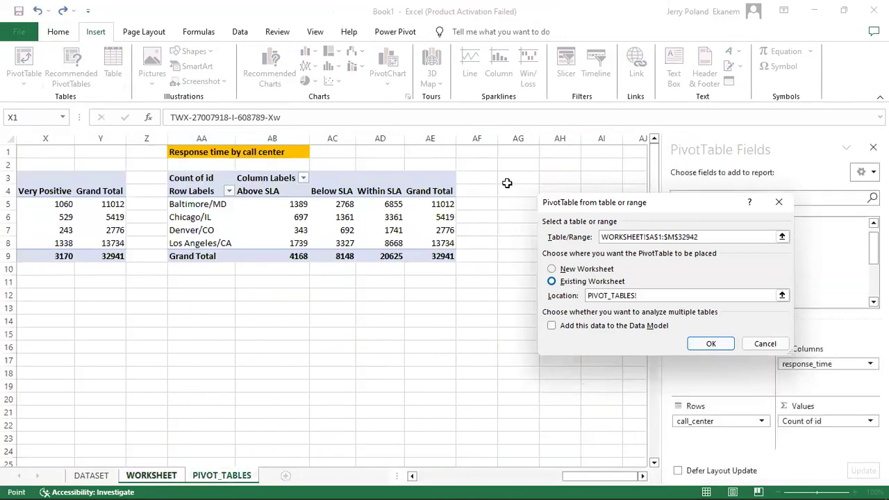
left_click(515, 179)
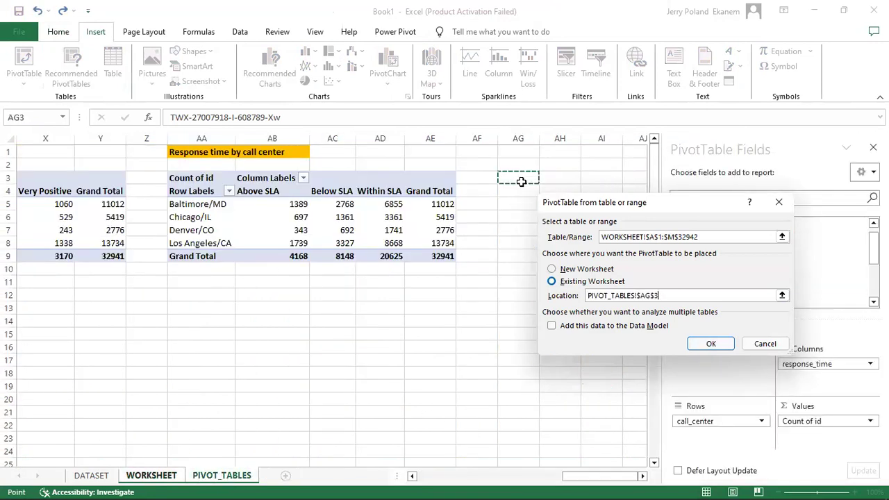
left_click(698, 348)
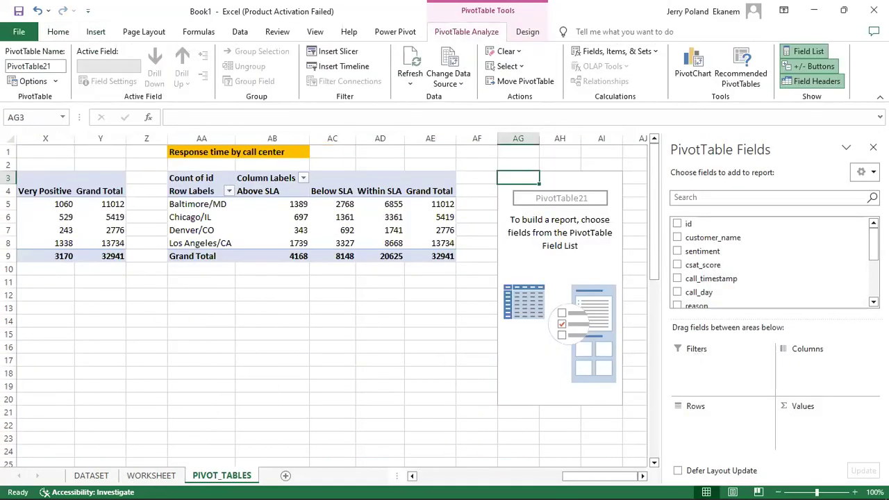
Build the PivotTable at AG3 with sentiment in Rows and id counted in Values.
left_click_drag(874, 245, 874, 258)
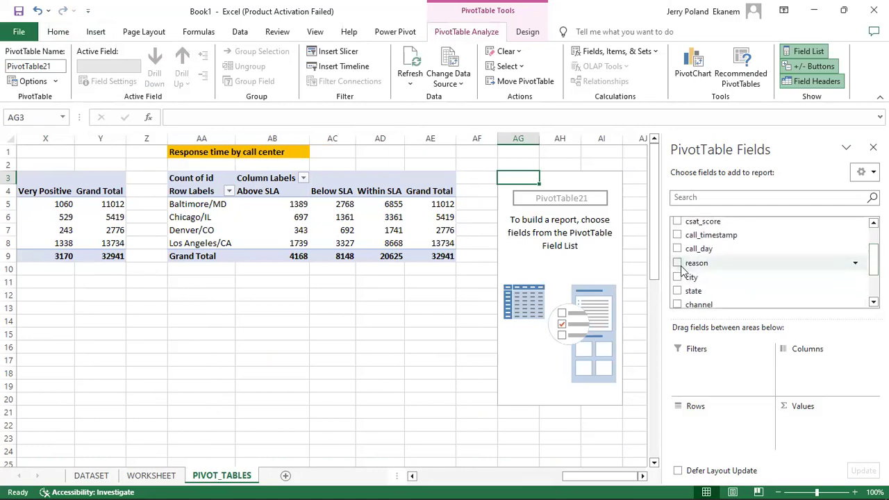
mouse_move(614, 480)
left_mouse_down()
mouse_move(456, 484)
mouse_move(597, 477)
left_mouse_up()
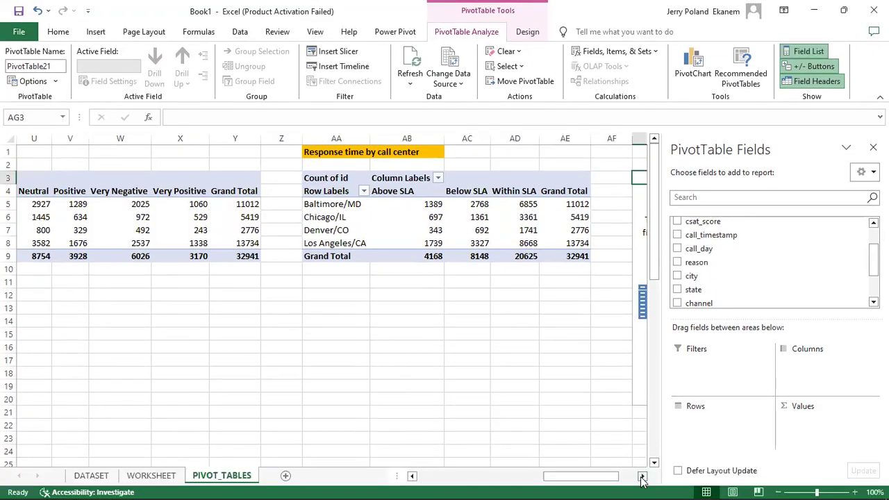
left_click(642, 477)
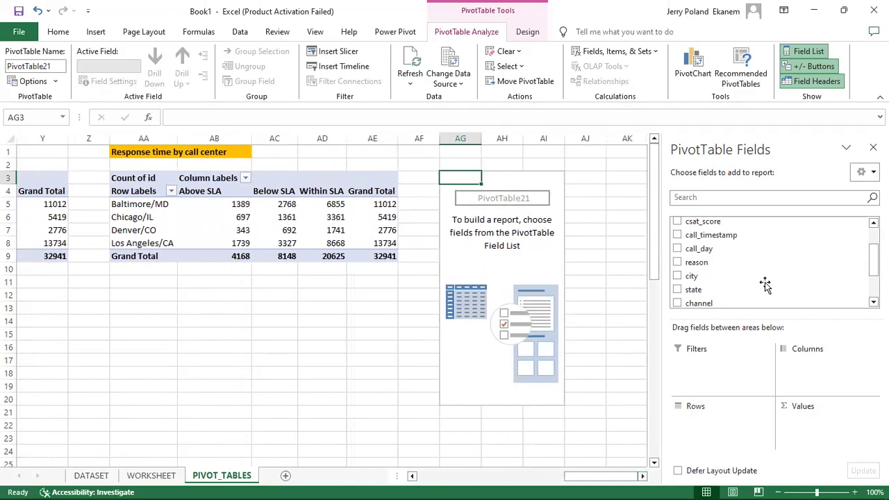
left_click_drag(873, 260, 873, 234)
left_click_drag(708, 252, 719, 421)
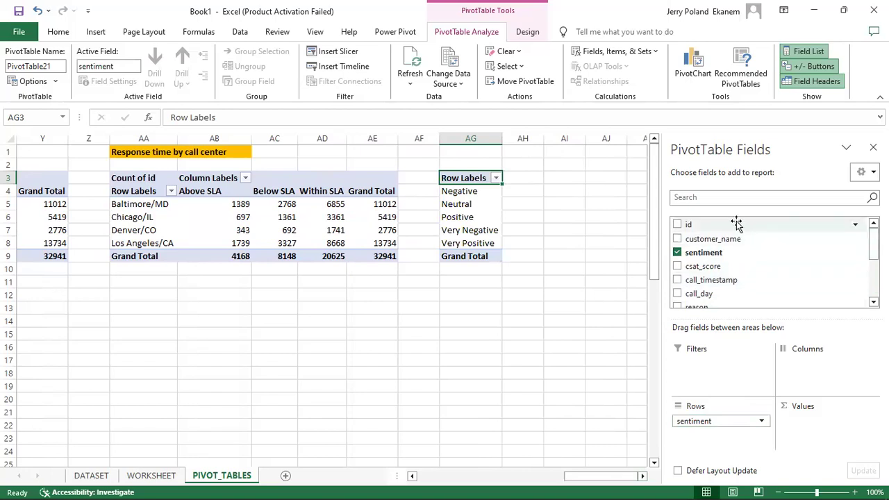
left_click_drag(737, 223, 818, 416)
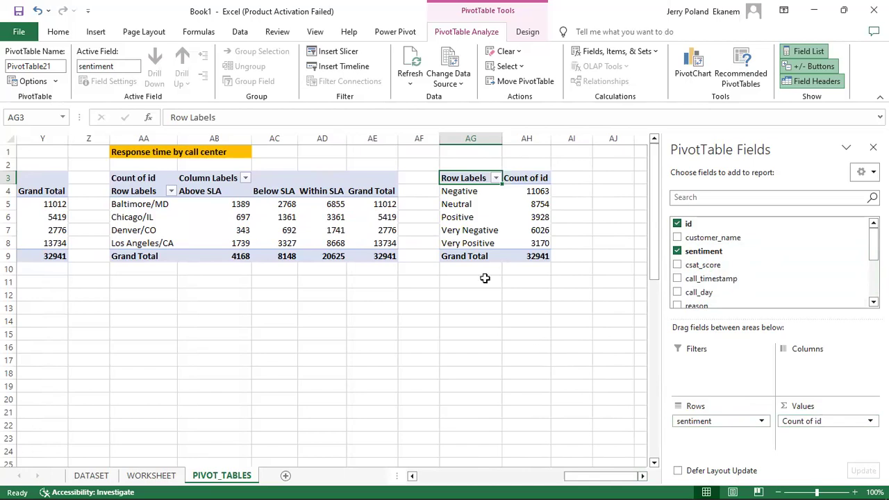
Enter the title "Calls by Sentiment" in cell AG1 above the sentiment PivotTable.
left_click(463, 151)
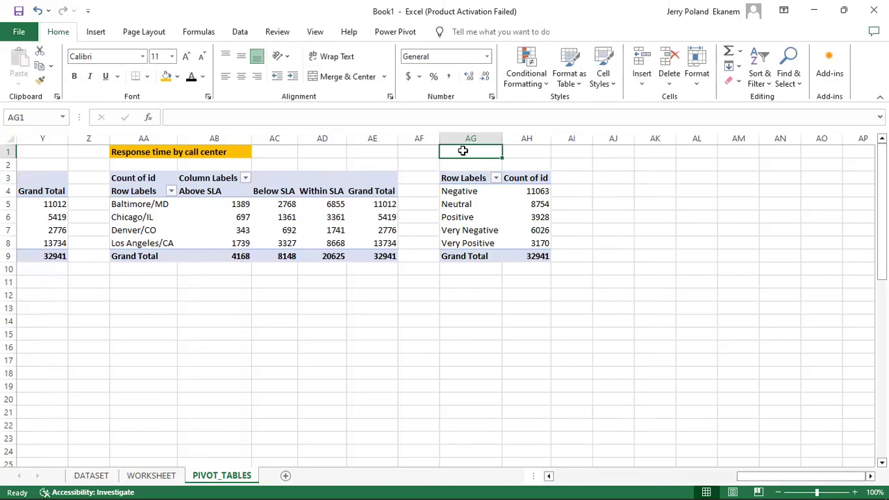
type("C")
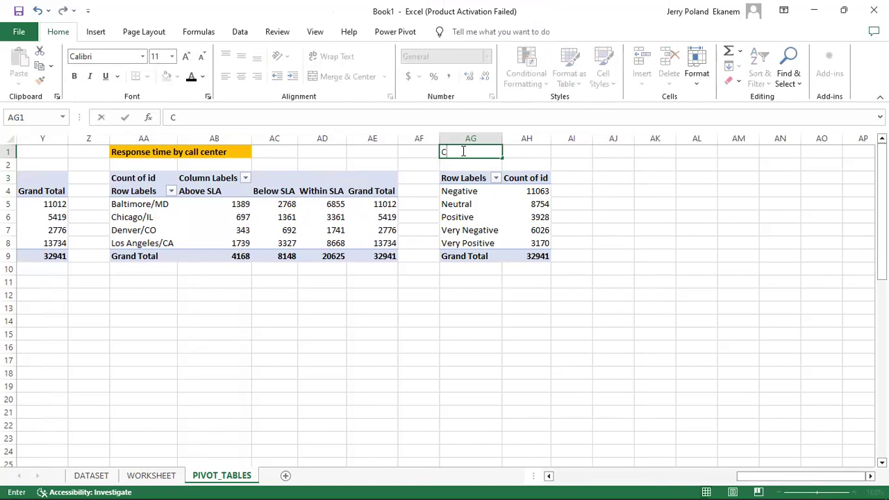
type("alls by Sentiment")
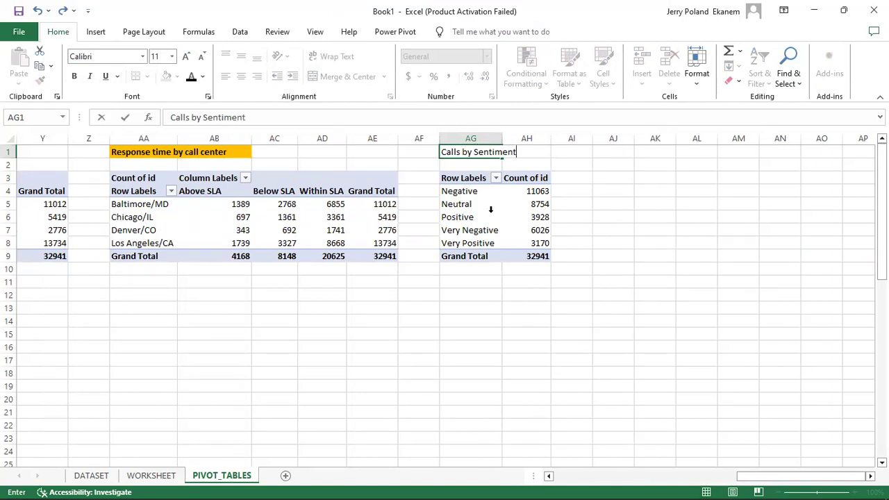
left_click(496, 335)
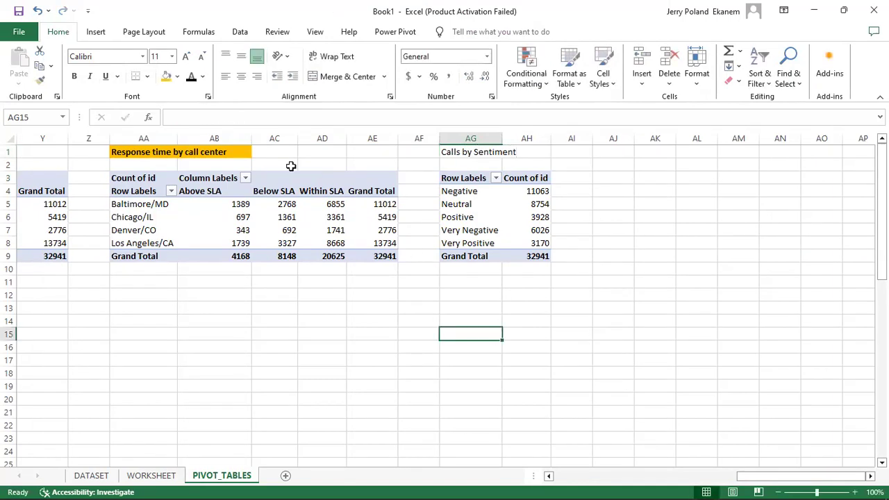
Copy the title formatting from AA1:AB1 onto the "Calls by Sentiment" title in AG1:AH1 with Format Painter.
left_click(117, 152)
left_click_drag(117, 152, 208, 152)
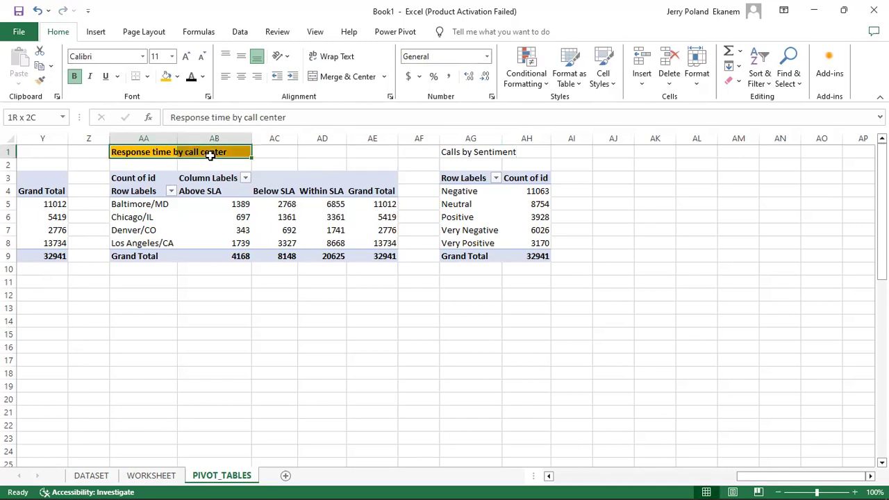
key("alt+h")
key("f")
key("p")
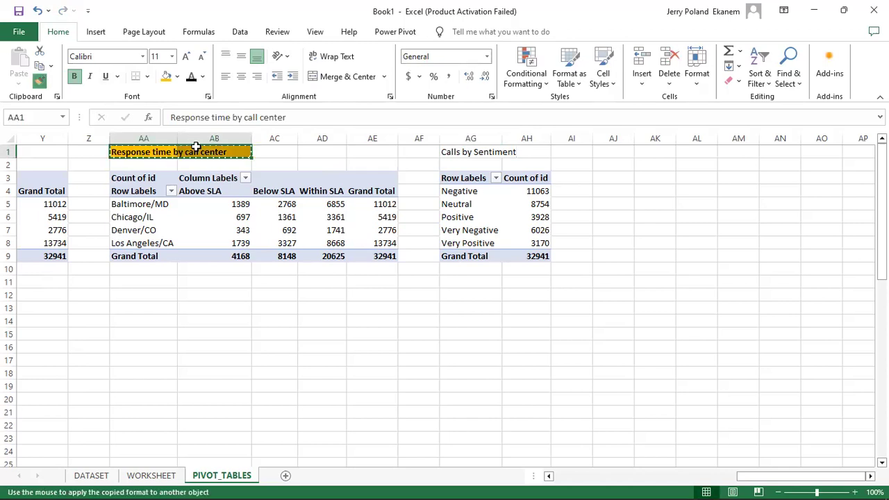
left_click(450, 151)
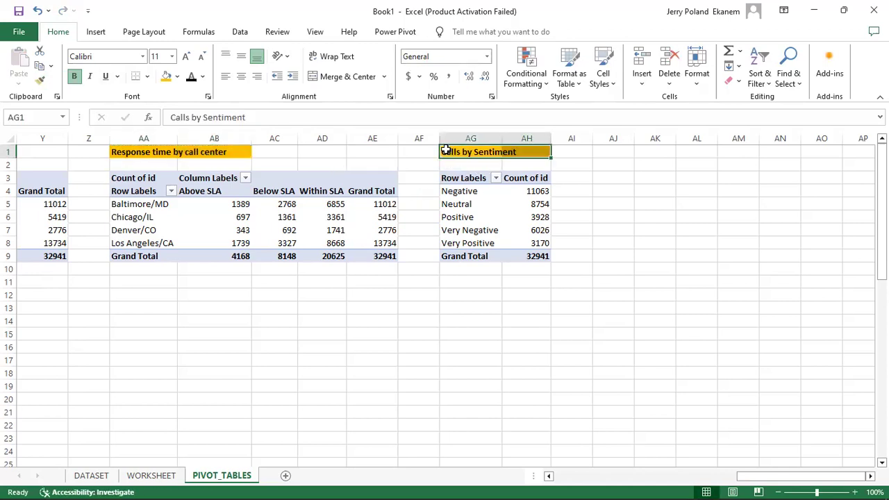
left_click(472, 421)
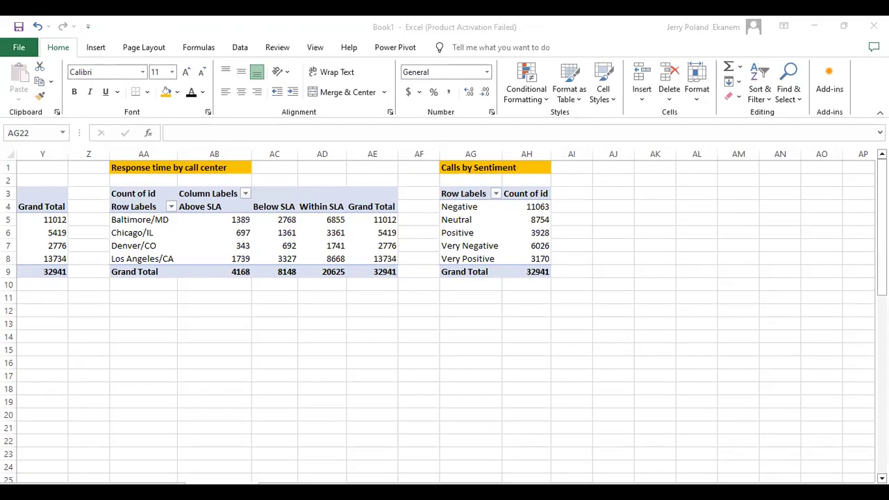
Review the titled pivot tables on PIVOT_TABLES and the source data on the DATASET and WORKSHEET sheets.
left_click(362, 351)
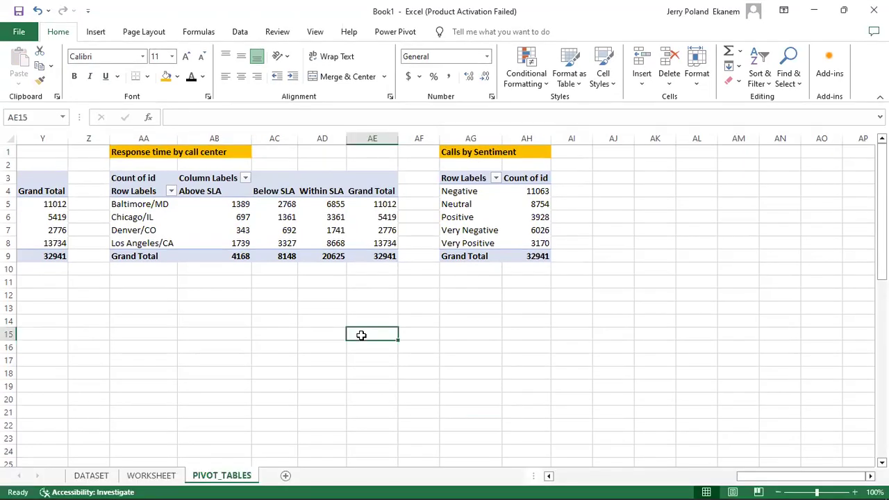
left_click_drag(796, 482, 604, 476)
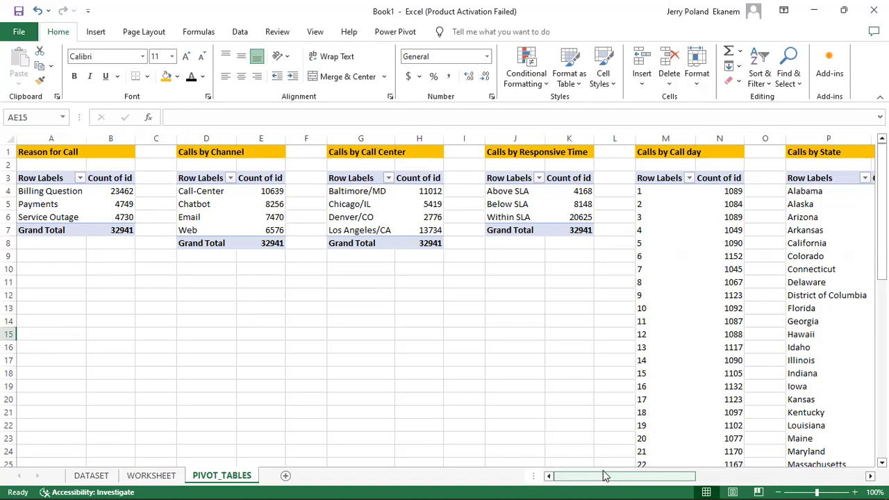
left_click(84, 478)
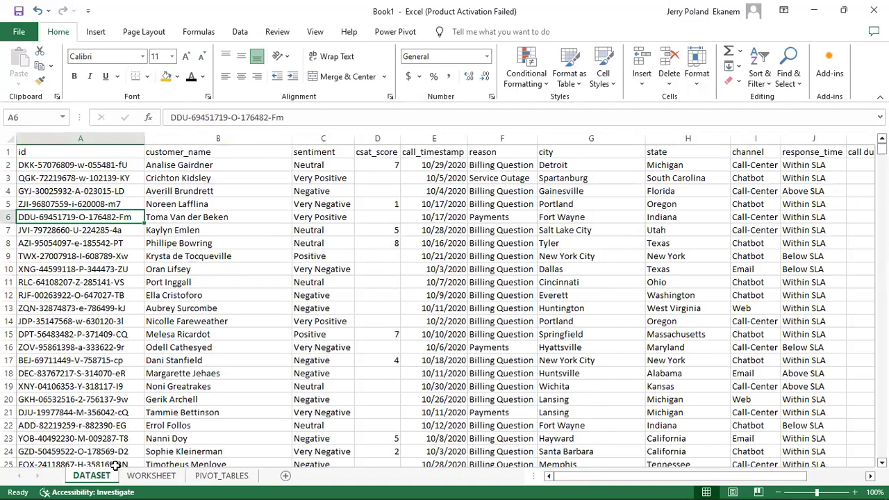
left_click(161, 478)
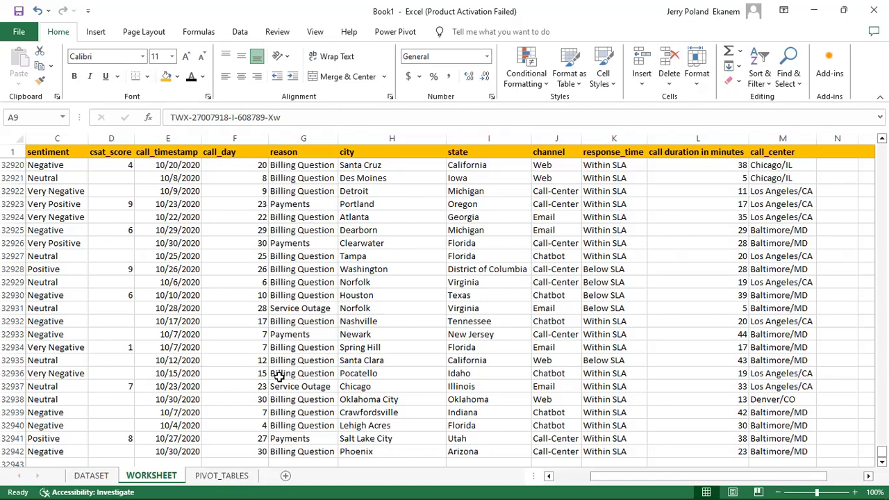
left_click(235, 478)
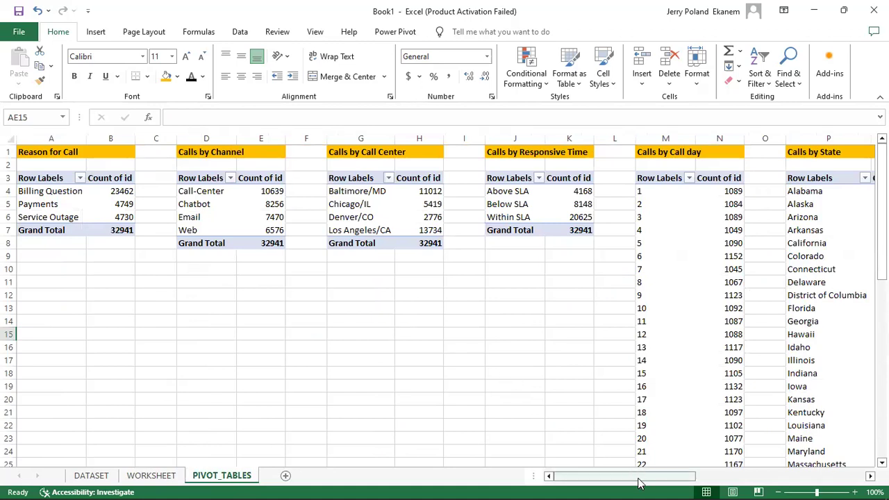
left_click_drag(639, 484, 560, 485)
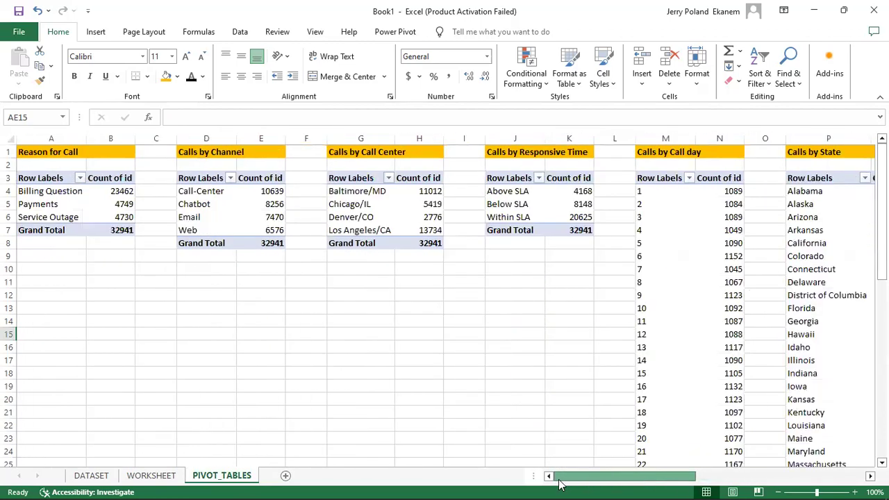